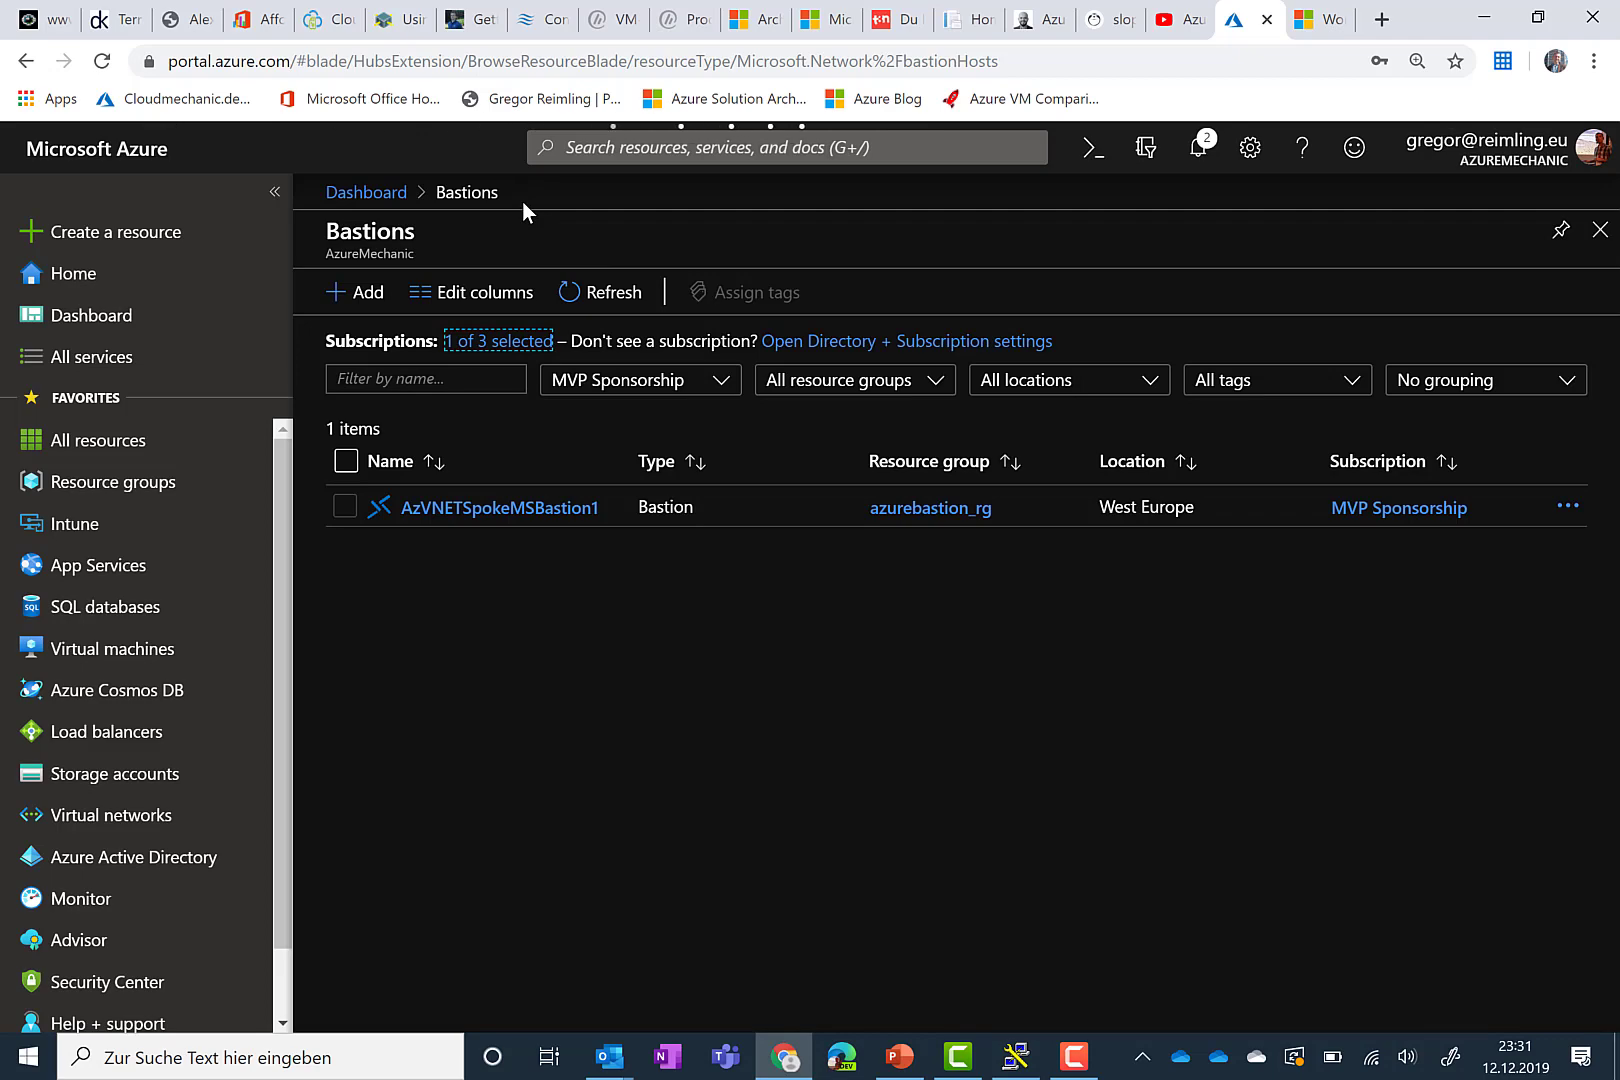
# Step: Open the Bastion connection page of the virtual machine AzAFSCB01
pyautogui.click(236, 668)
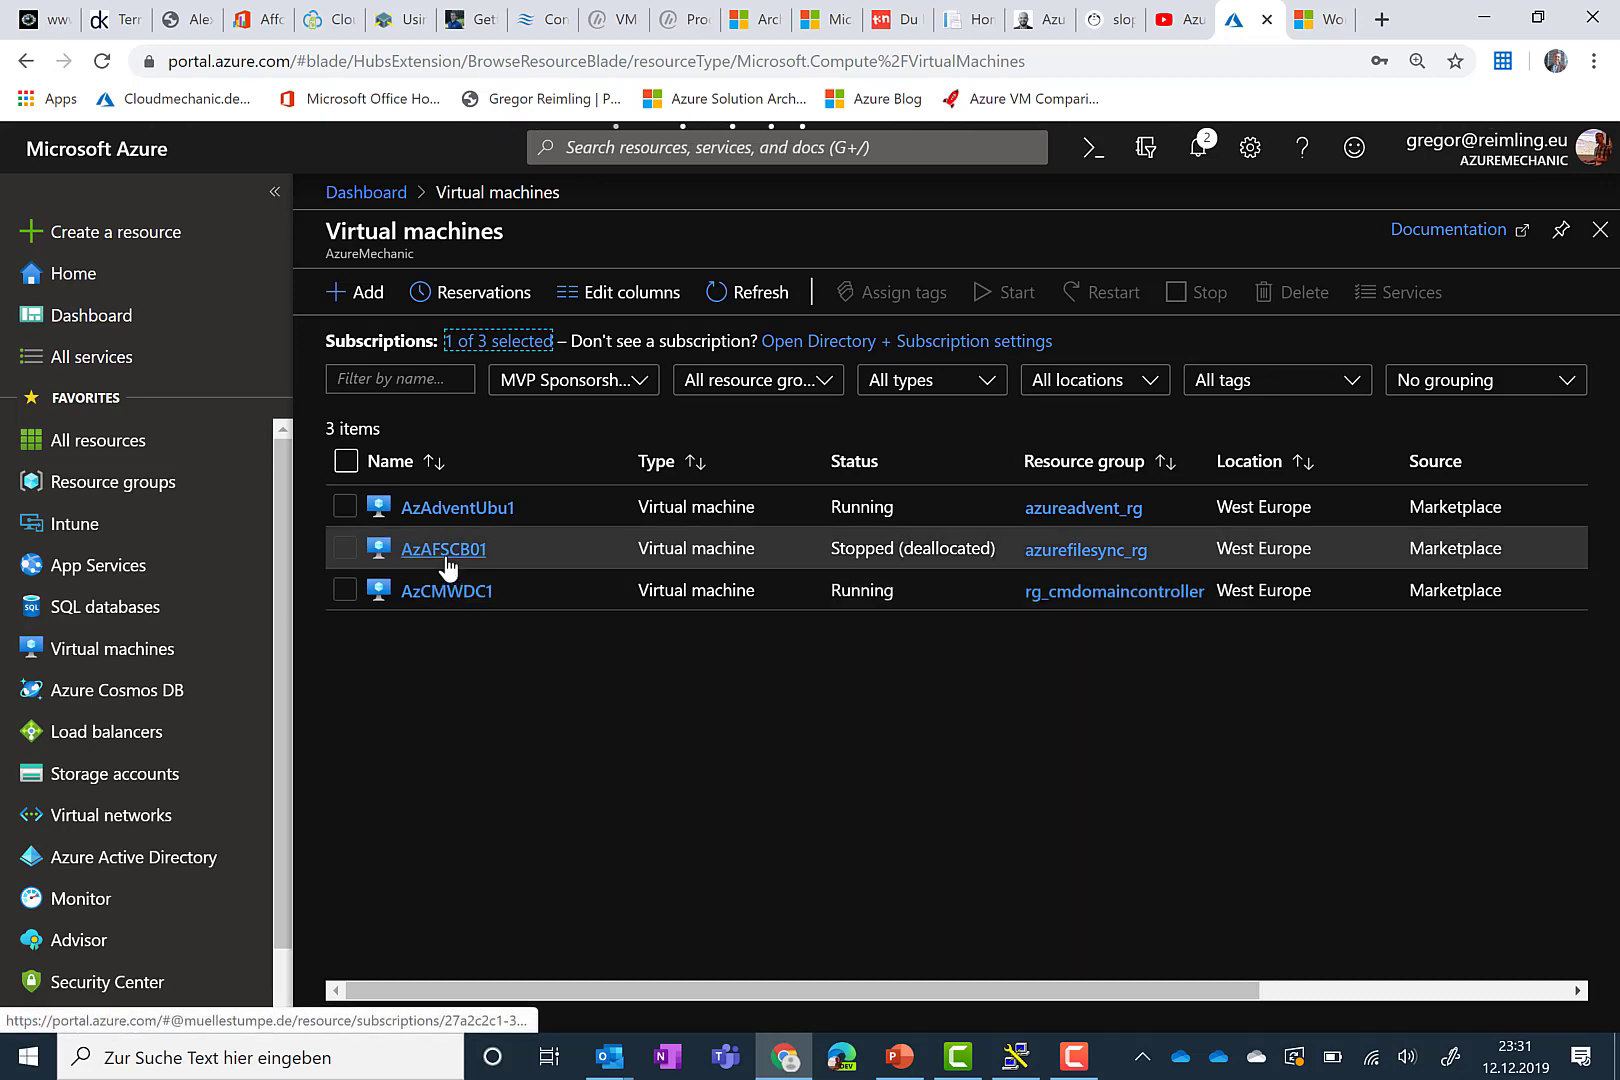
pyautogui.click(446, 565)
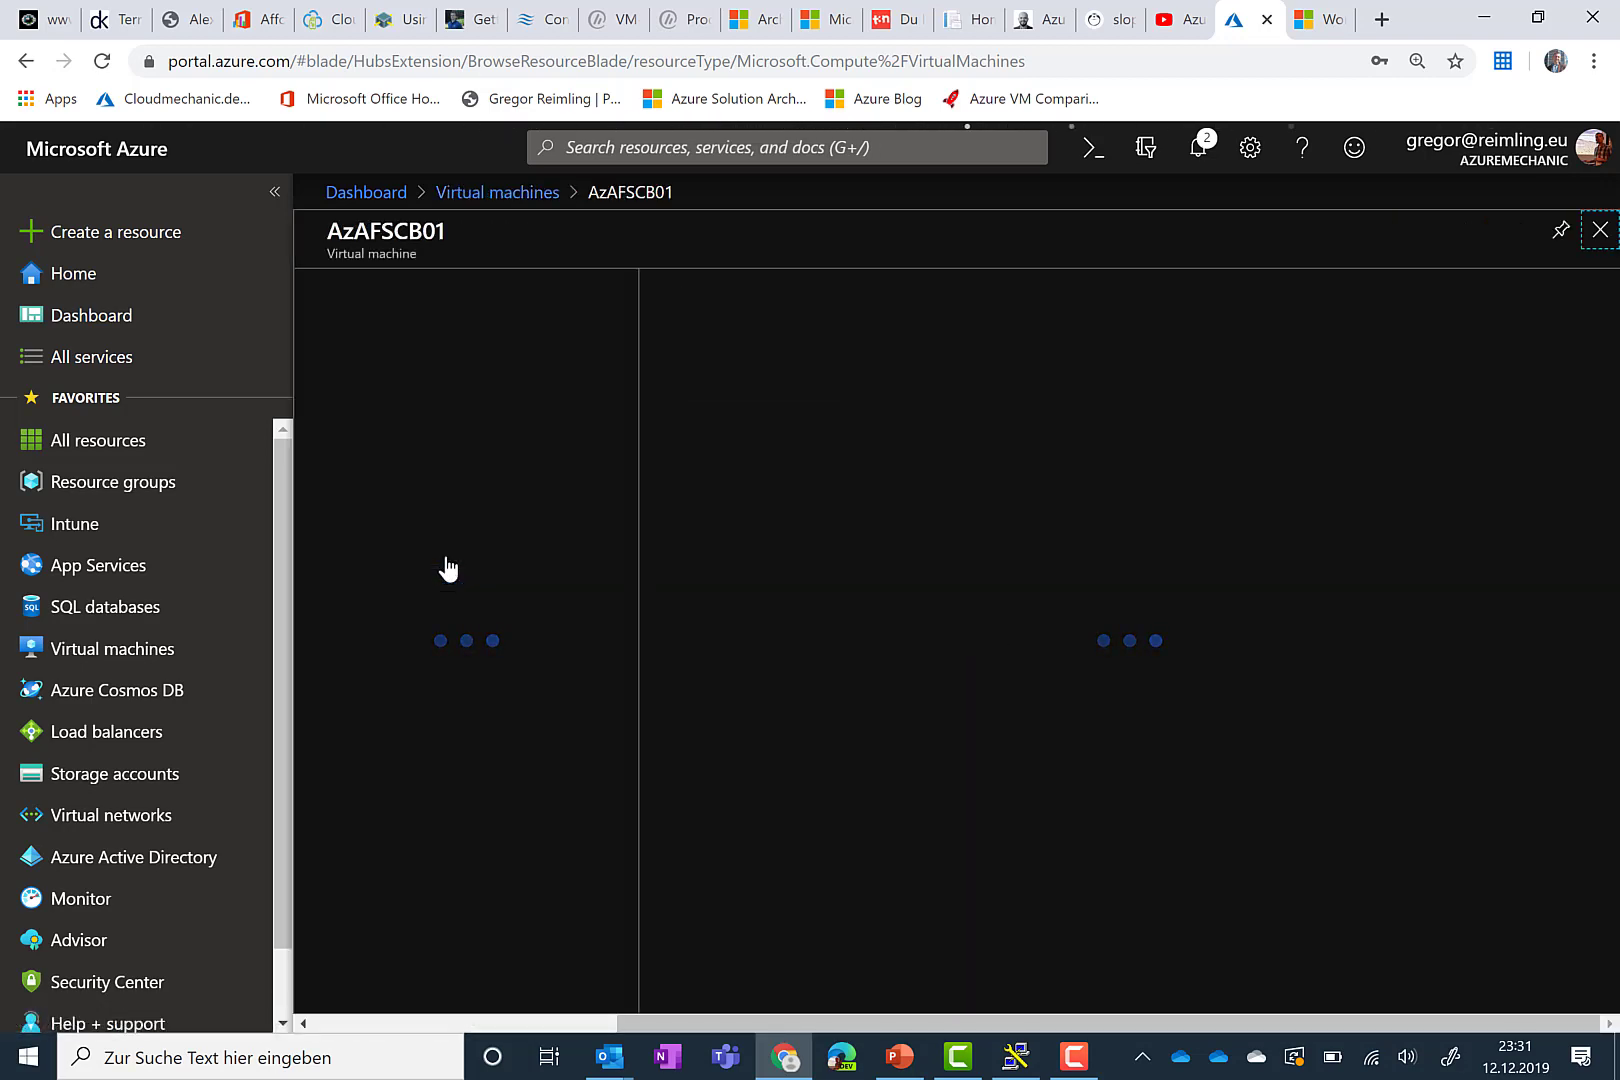
pyautogui.scroll(-2, 447, 565)
pyautogui.scroll(-2, 447, 565)
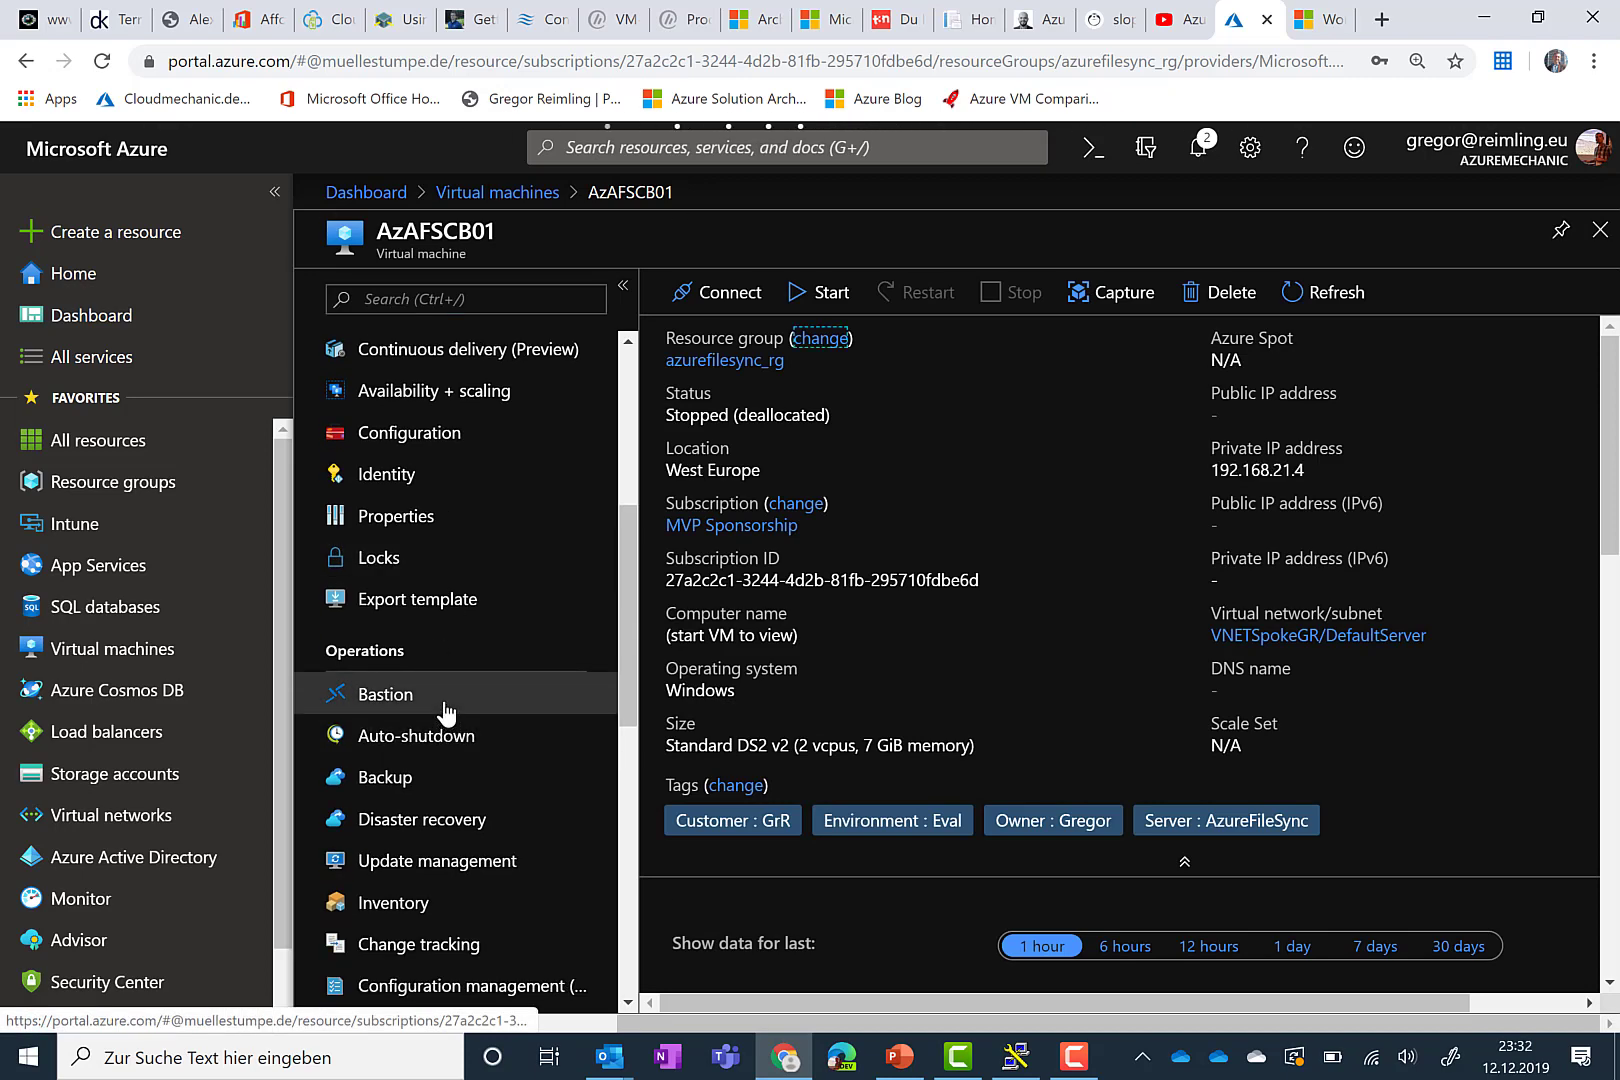
pyautogui.click(446, 710)
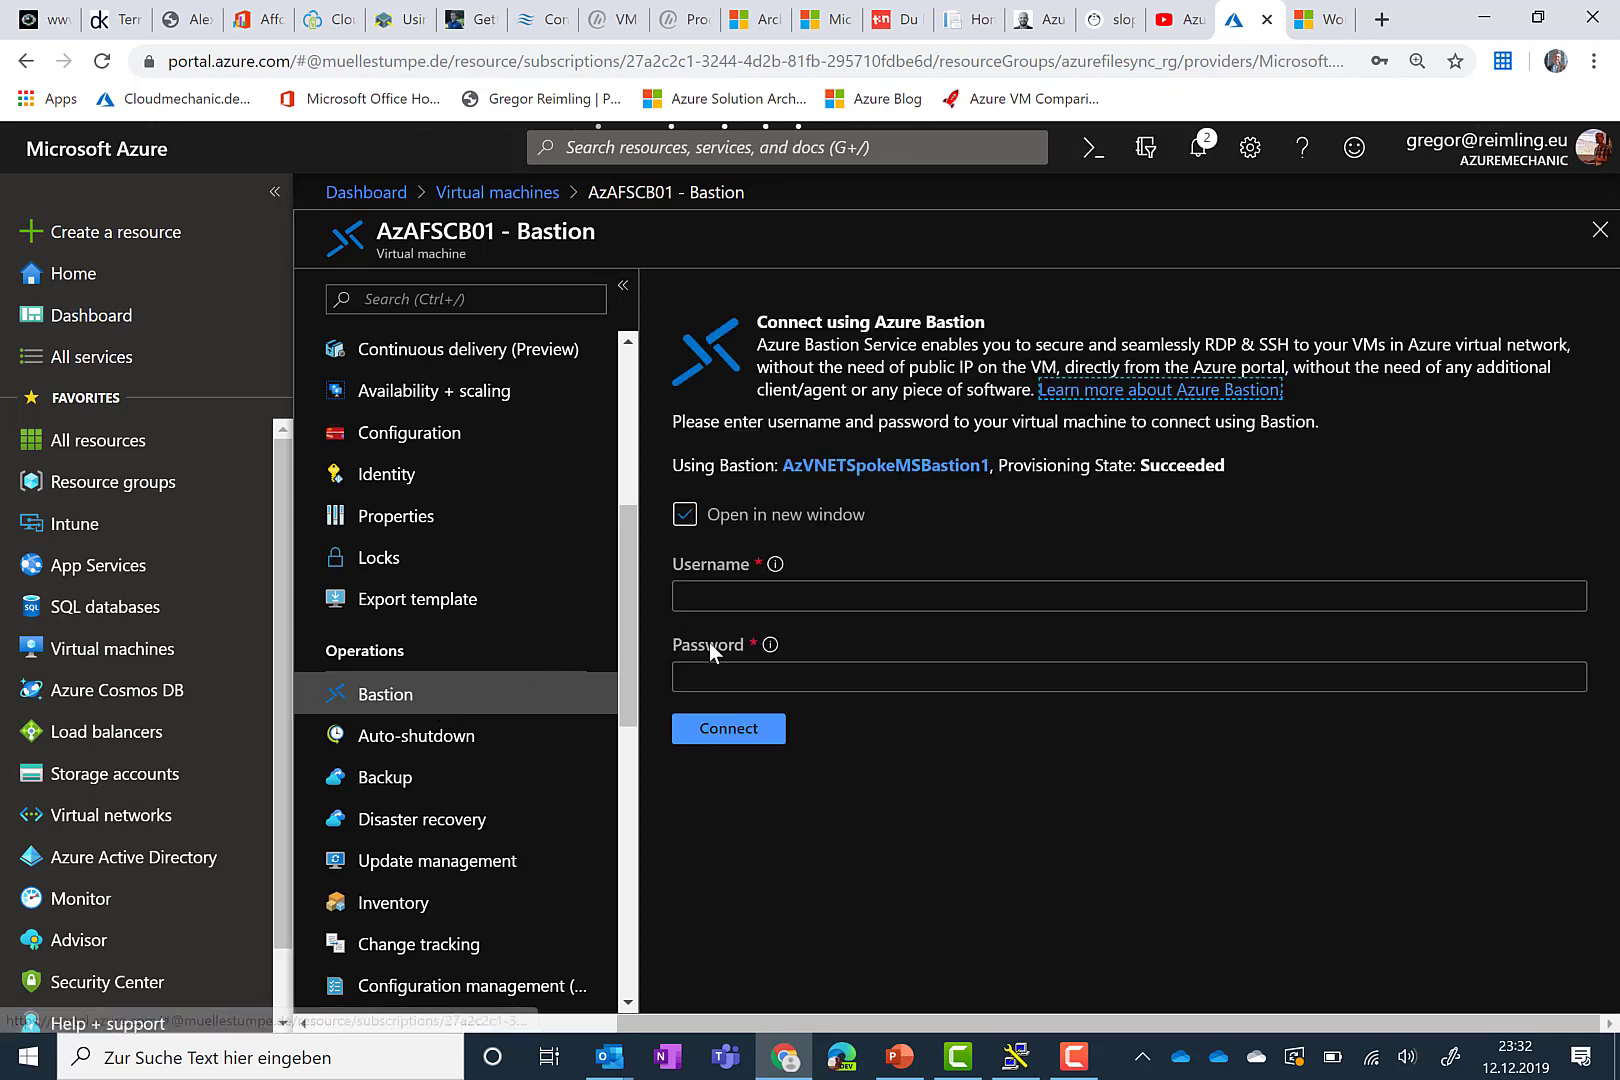
# Step: Return to the virtual machines list and show machines from all subscriptions
pyautogui.click(543, 197)
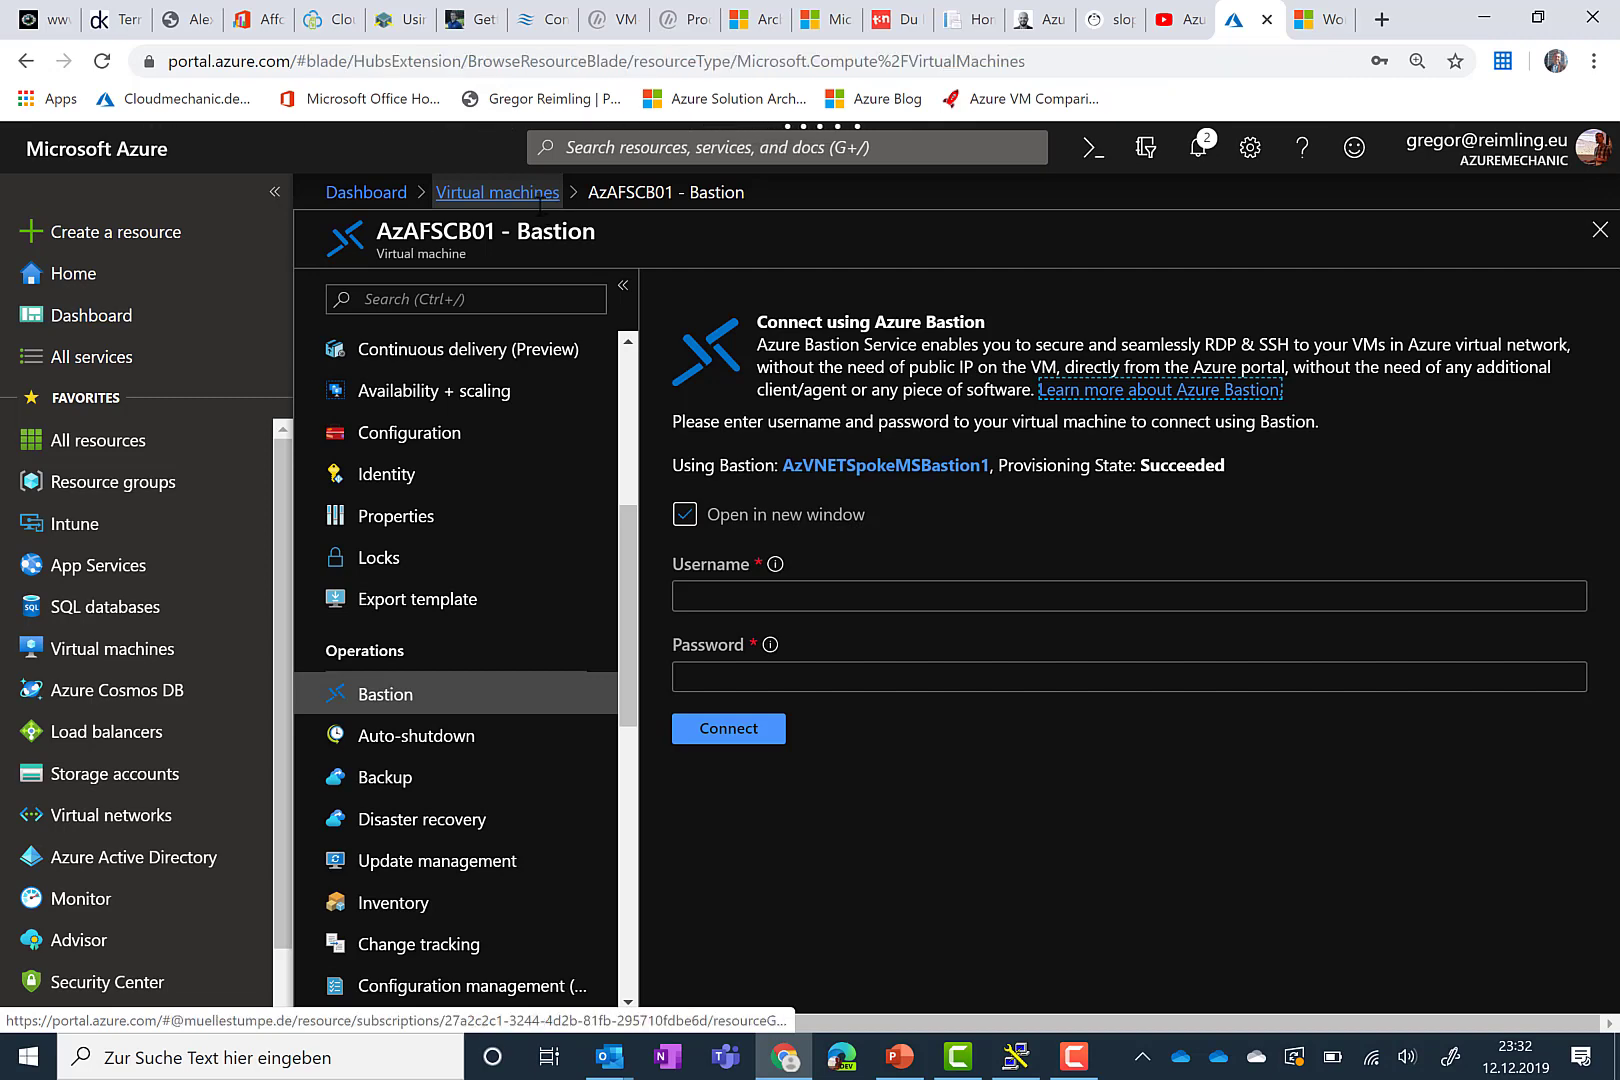
pyautogui.click(573, 388)
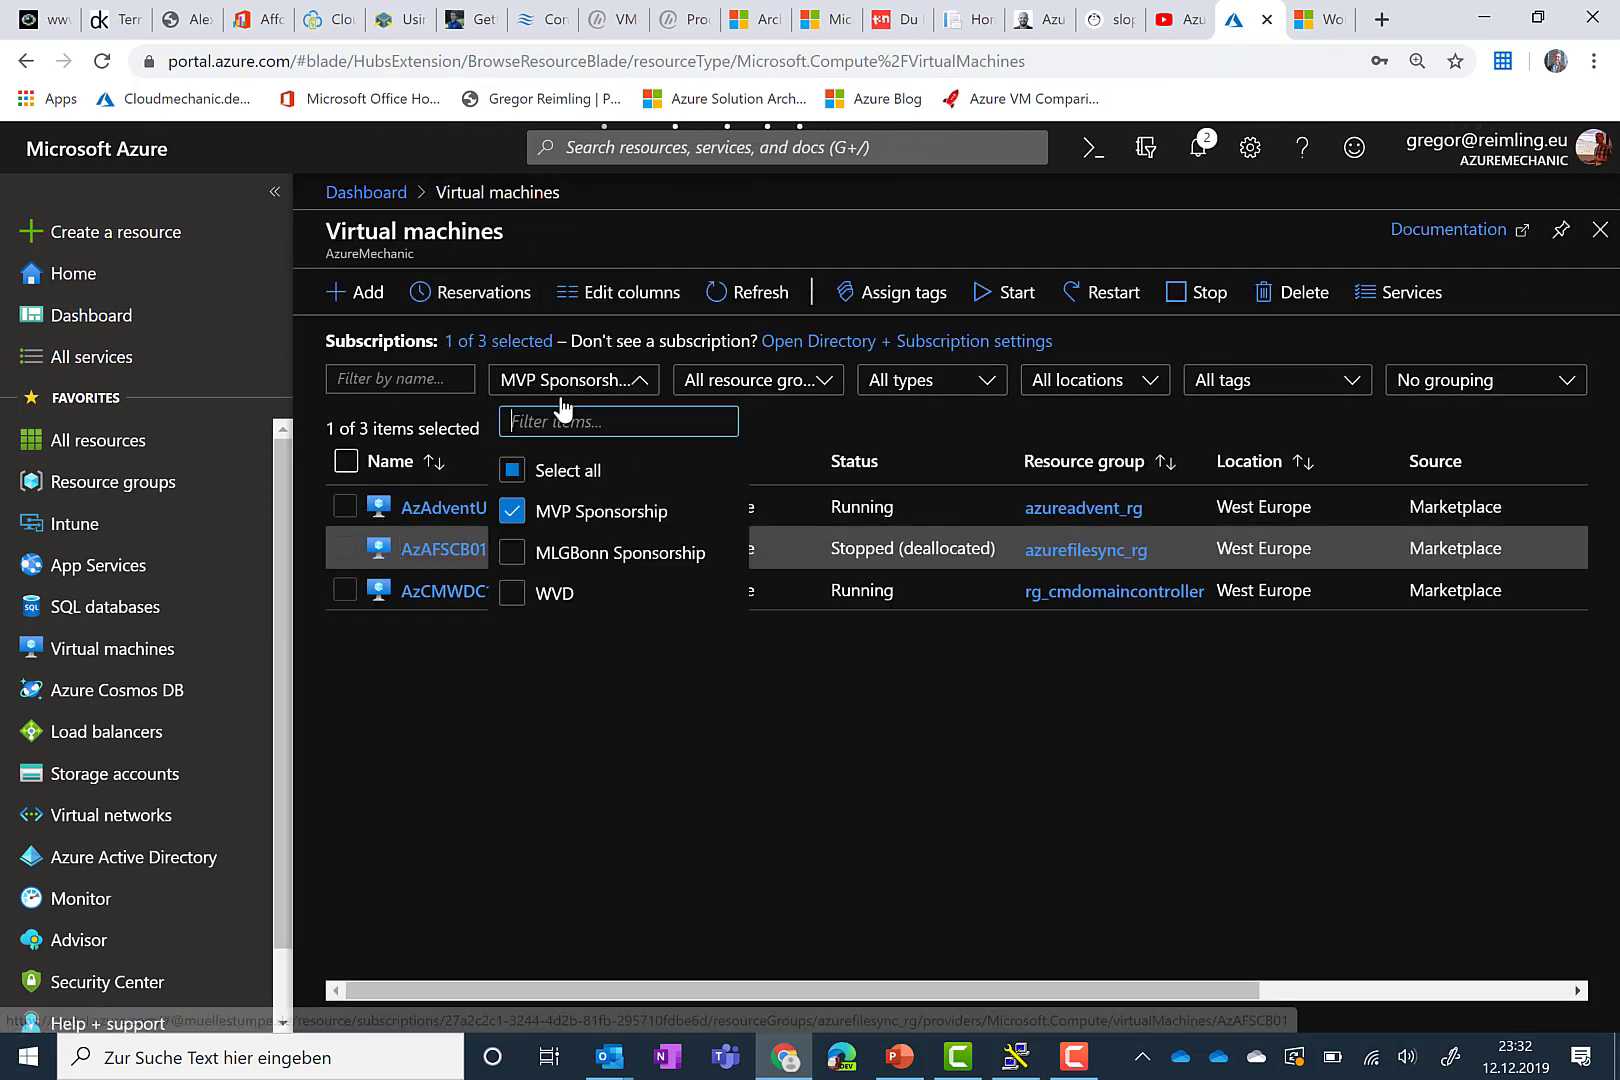
pyautogui.click(512, 470)
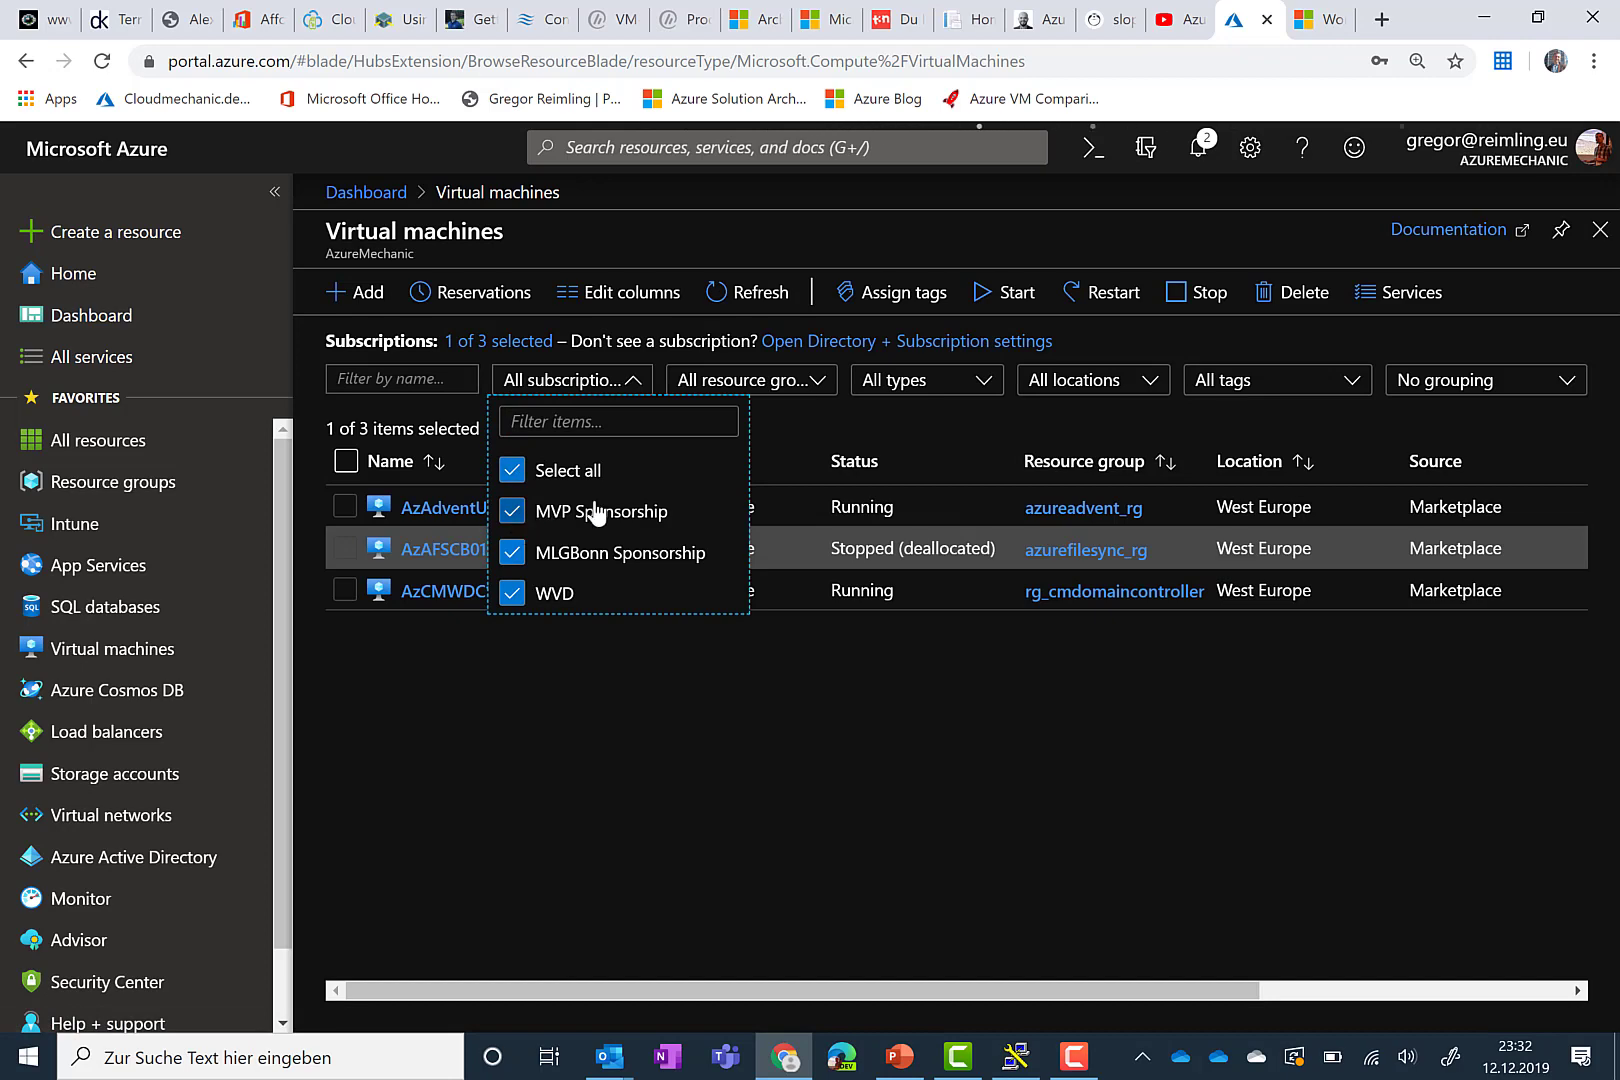
pyautogui.click(926, 427)
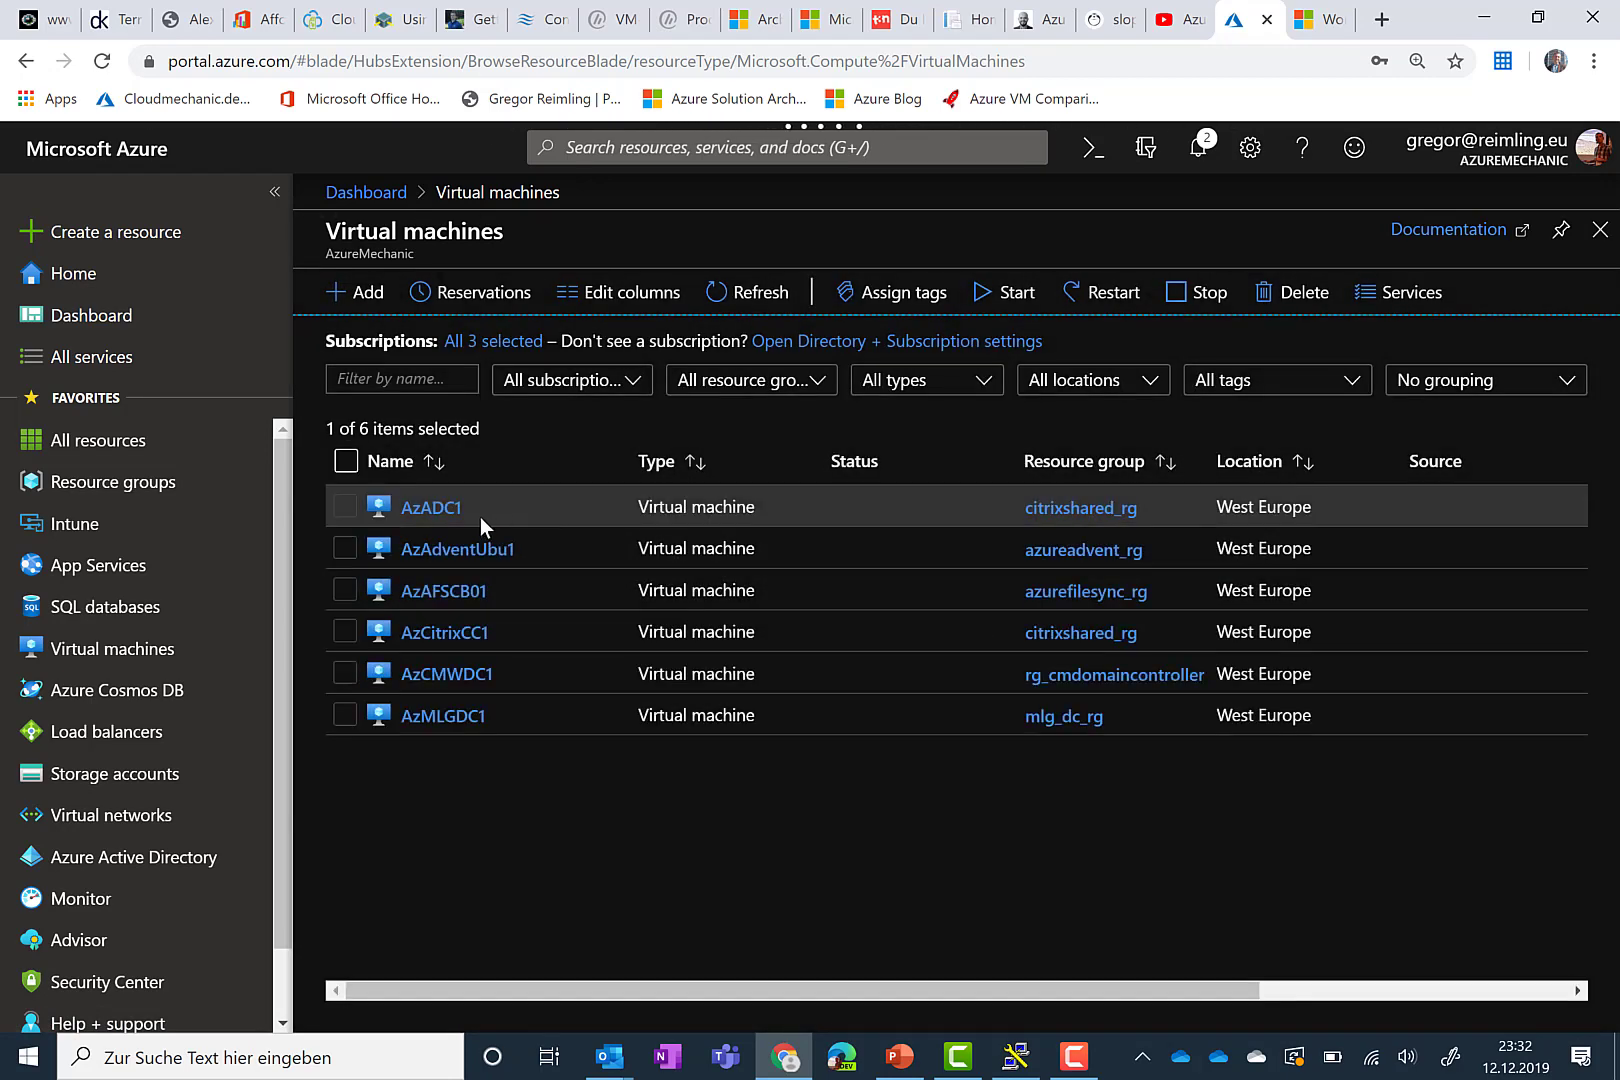
# Step: Open the Bastion page of the virtual machine AzADC1 to inspect its Bastion setup form
pyautogui.click(452, 512)
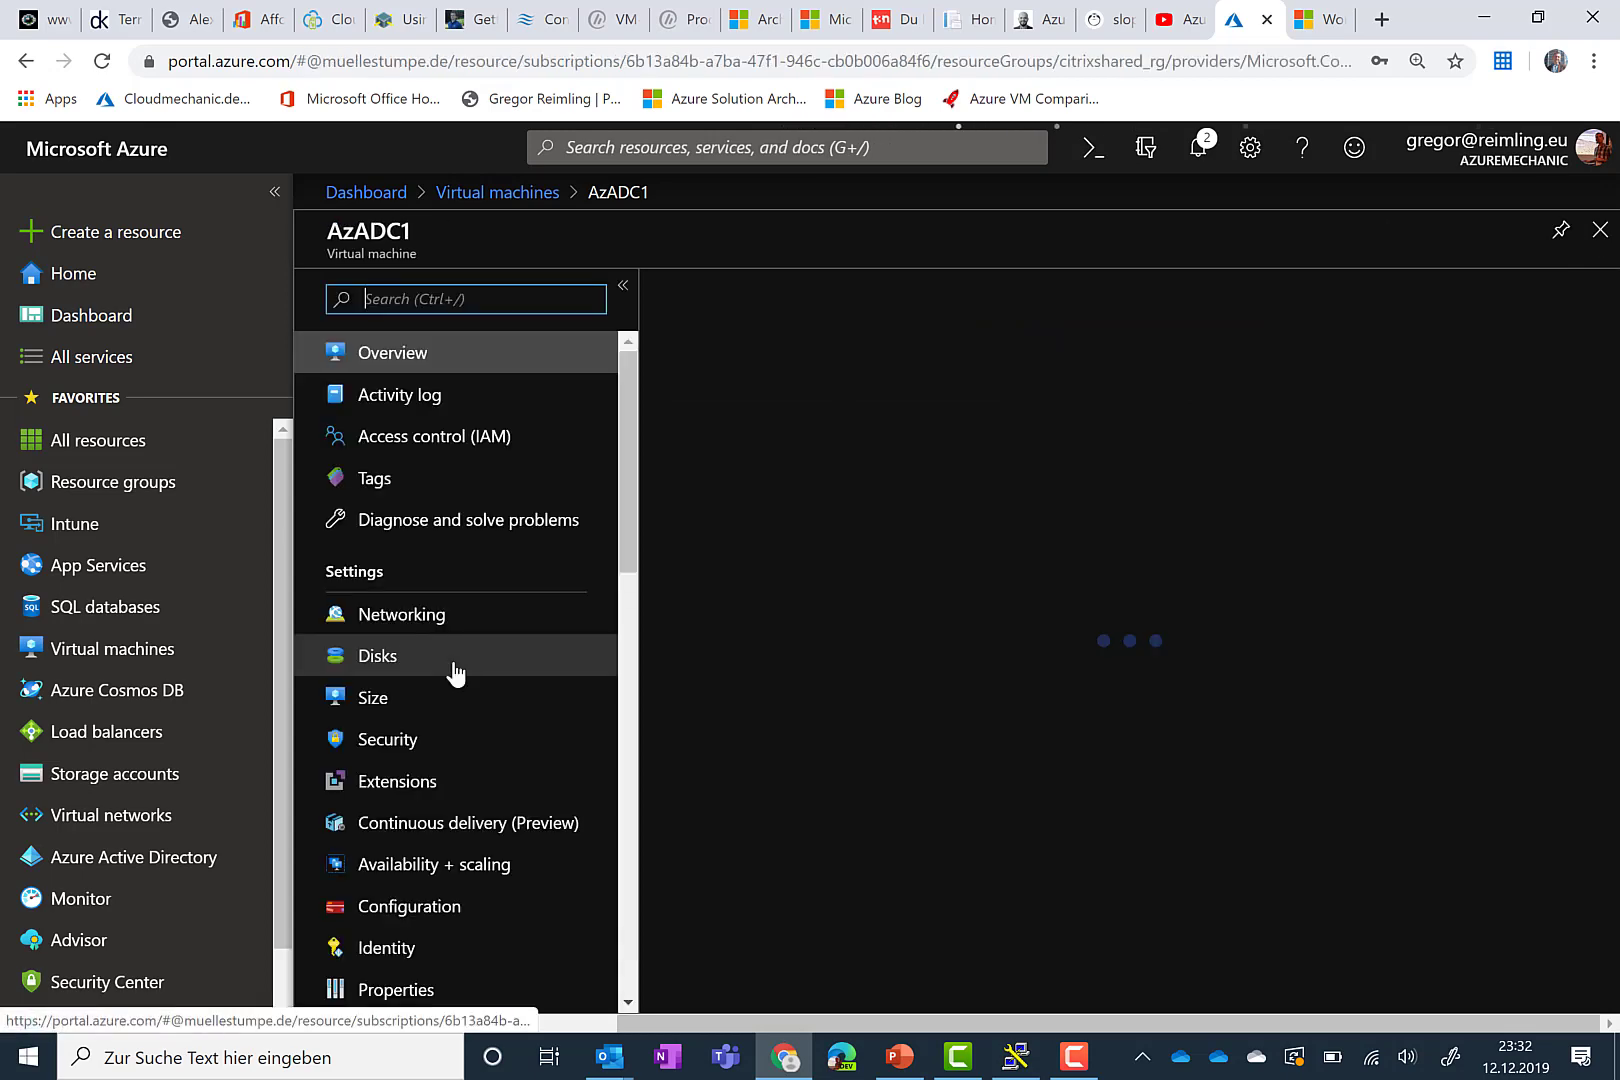
pyautogui.scroll(-5, 453, 669)
pyautogui.click(450, 692)
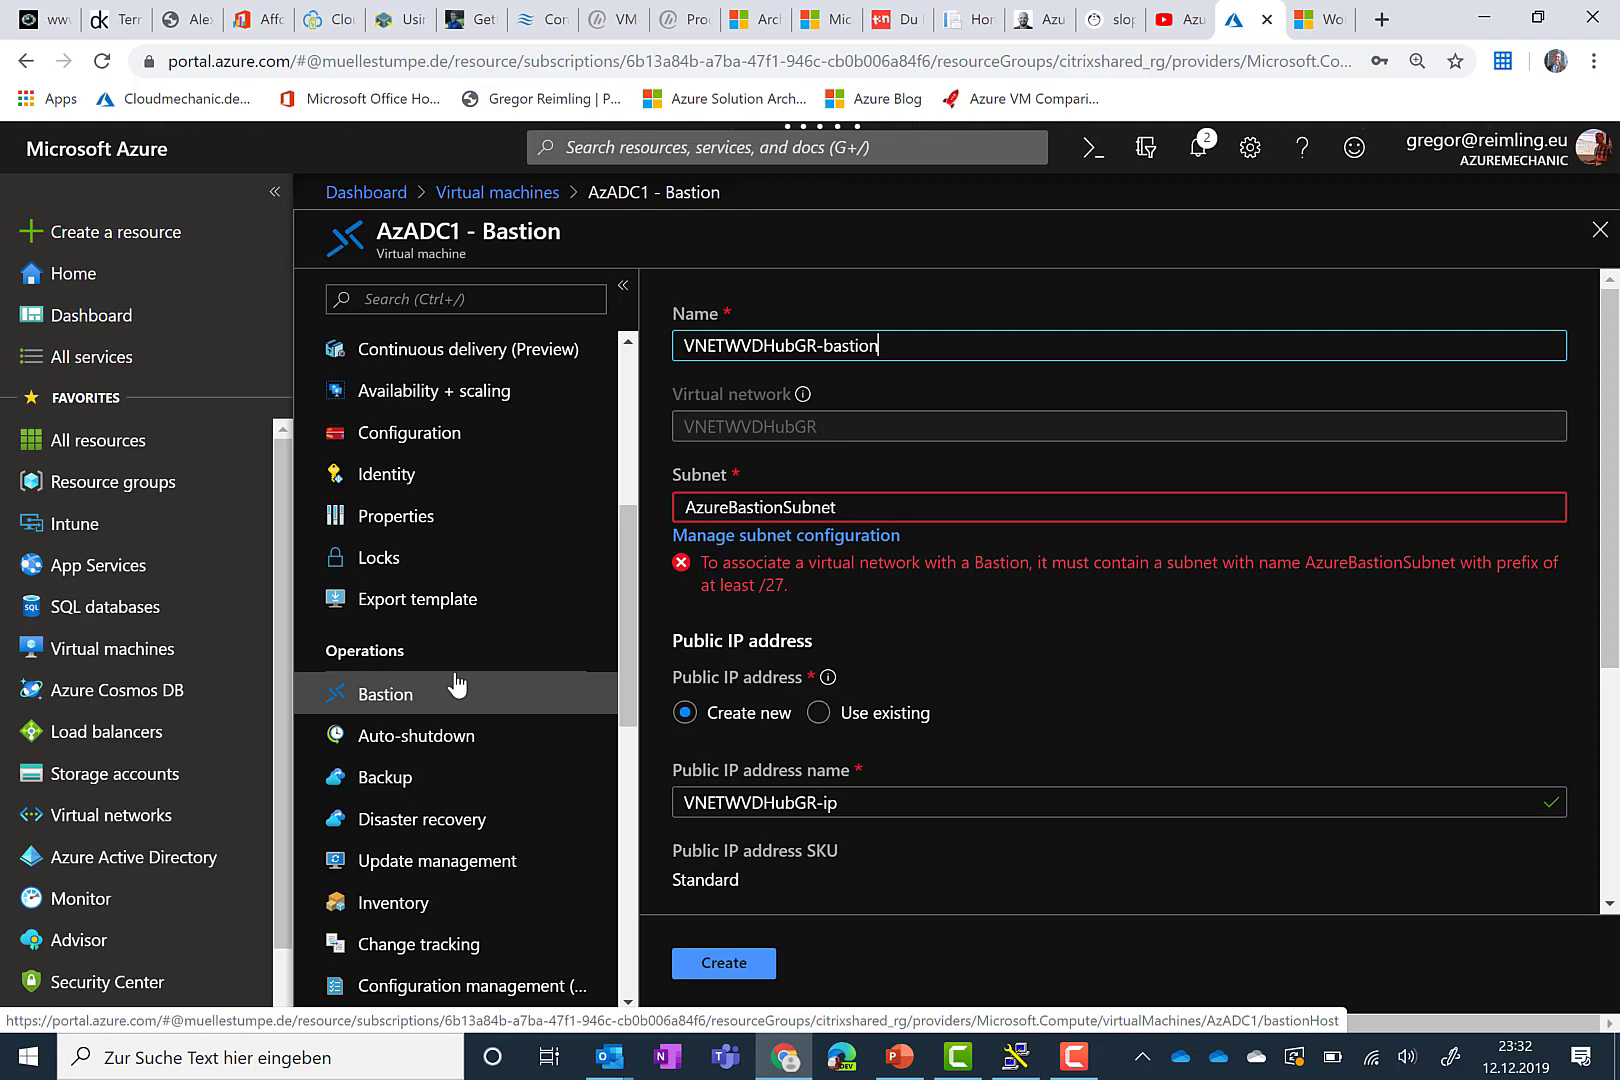
# Step: Search the portal for "basti", open the Bastions service and begin creating a Bastion
pyautogui.click(629, 146)
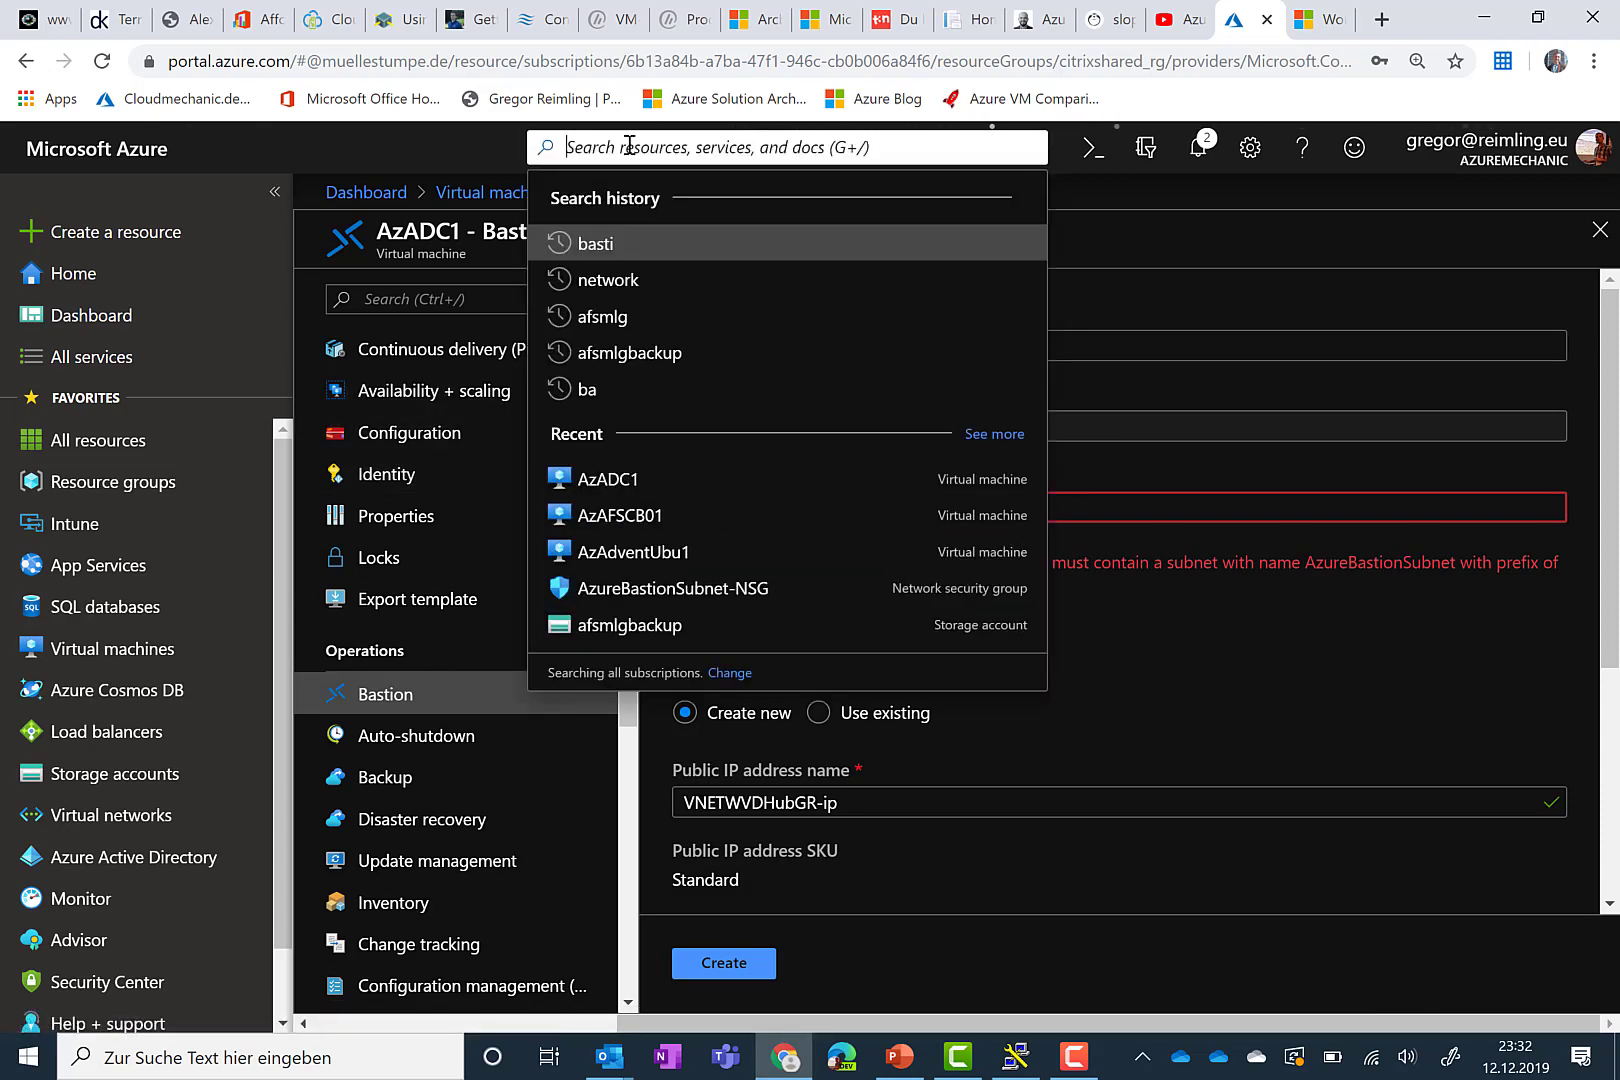
pyautogui.write('basti')
pyautogui.click(640, 260)
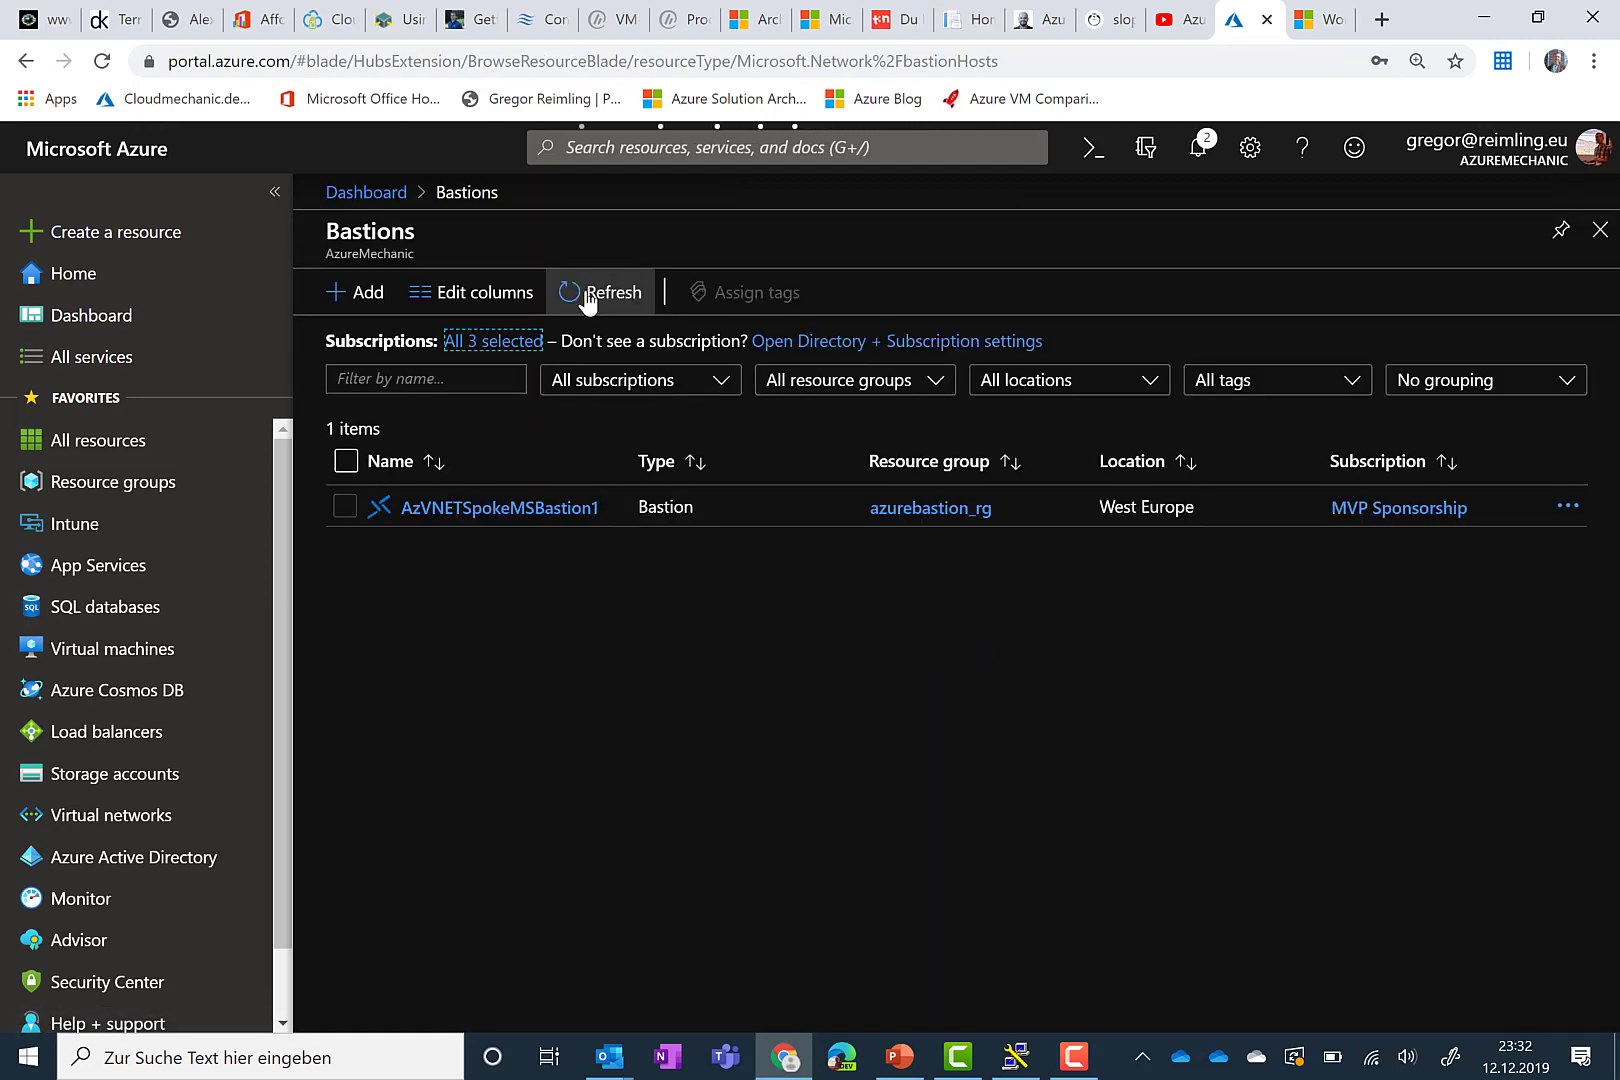
pyautogui.click(336, 296)
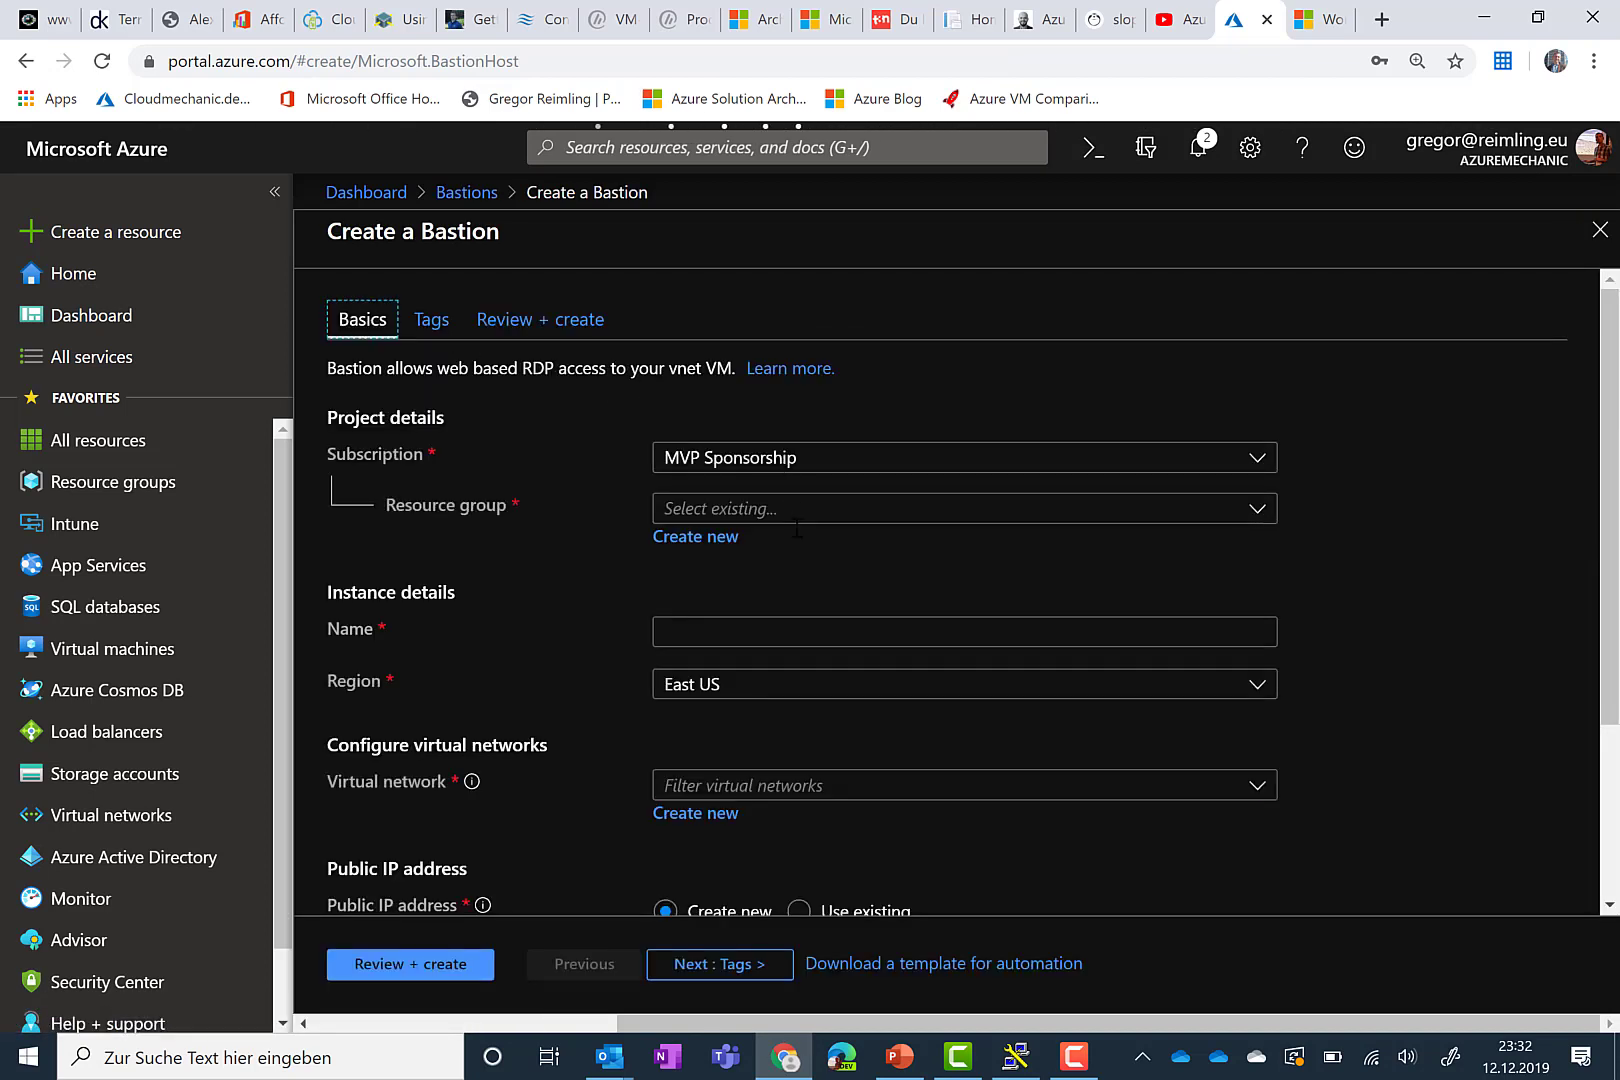
# Step: Set the Bastion's resource group to azureadvent_rg, its name to Az and its region to West Europe
pyautogui.click(795, 510)
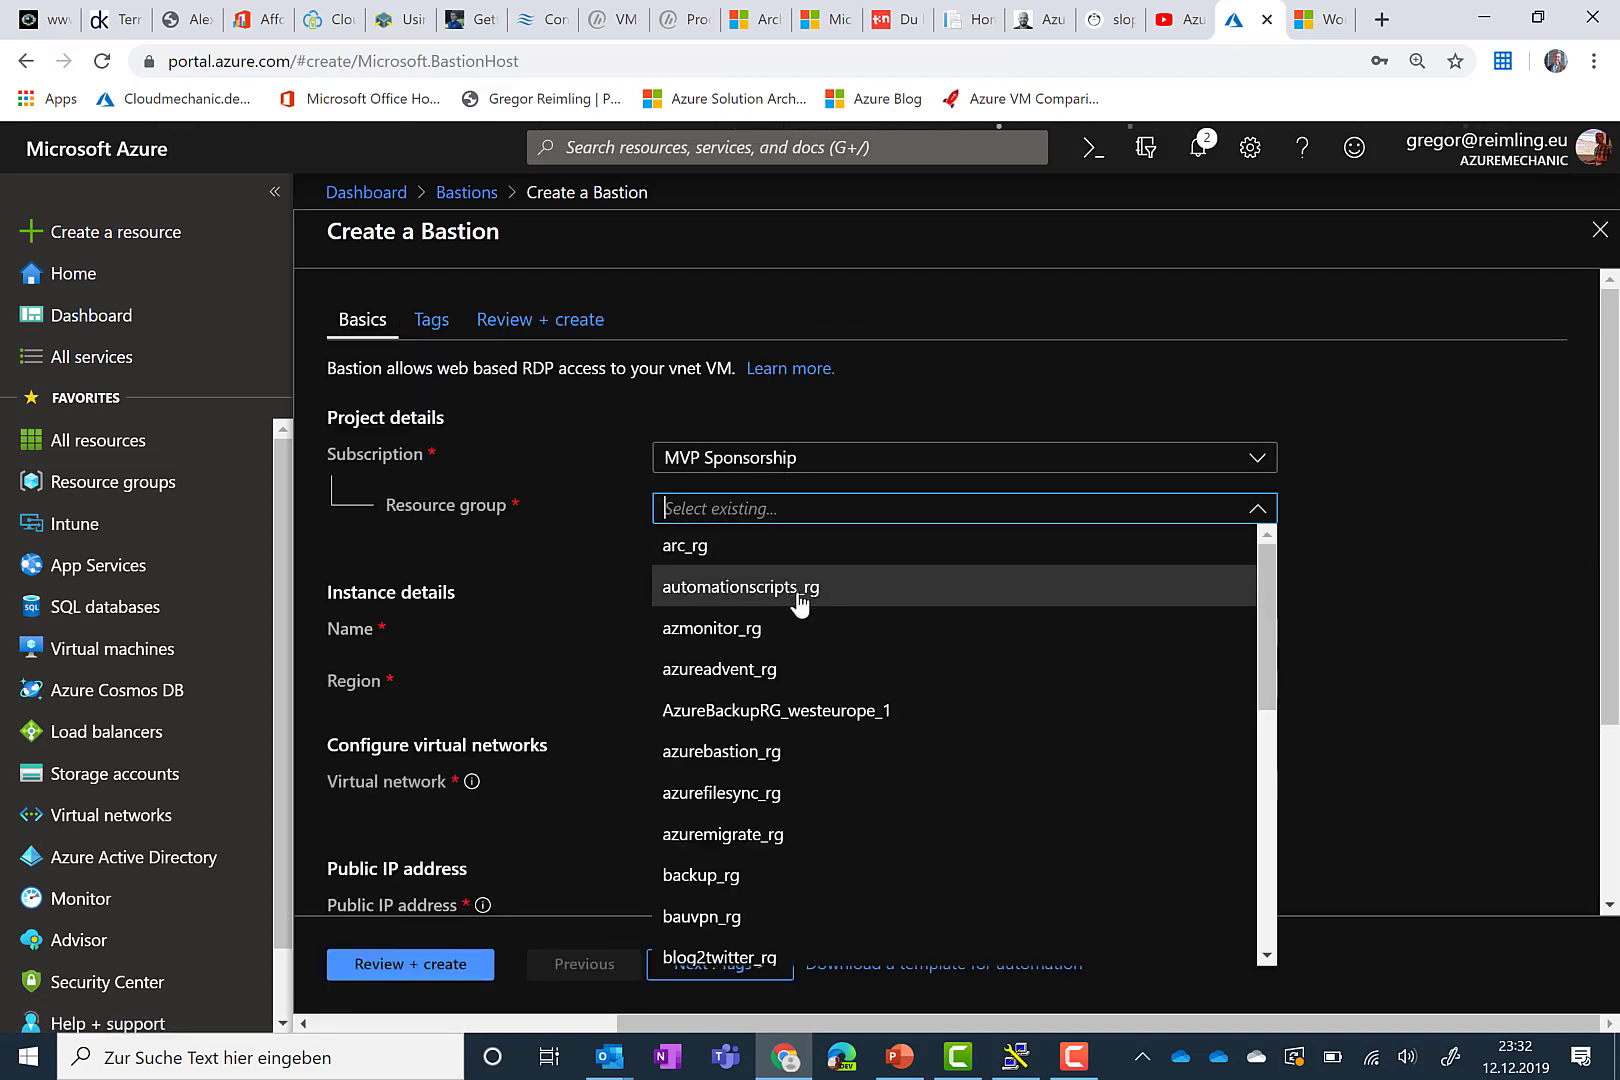
pyautogui.click(826, 671)
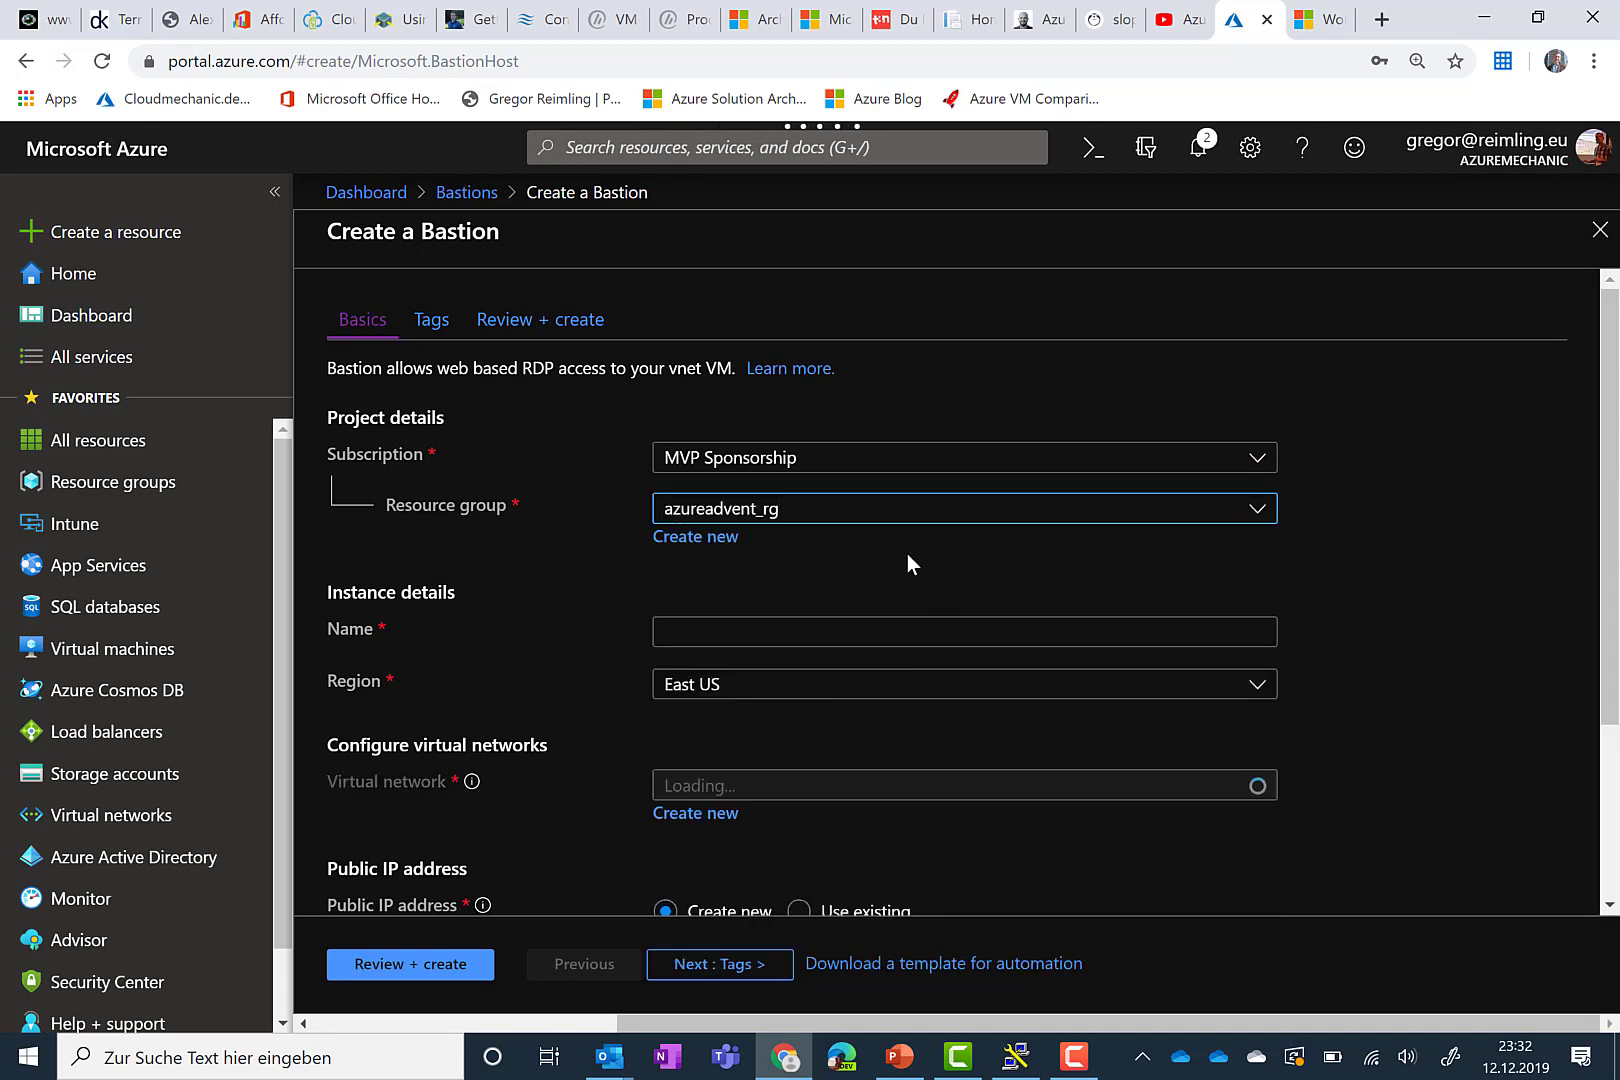
pyautogui.scroll(-1, 870, 514)
pyautogui.click(870, 514)
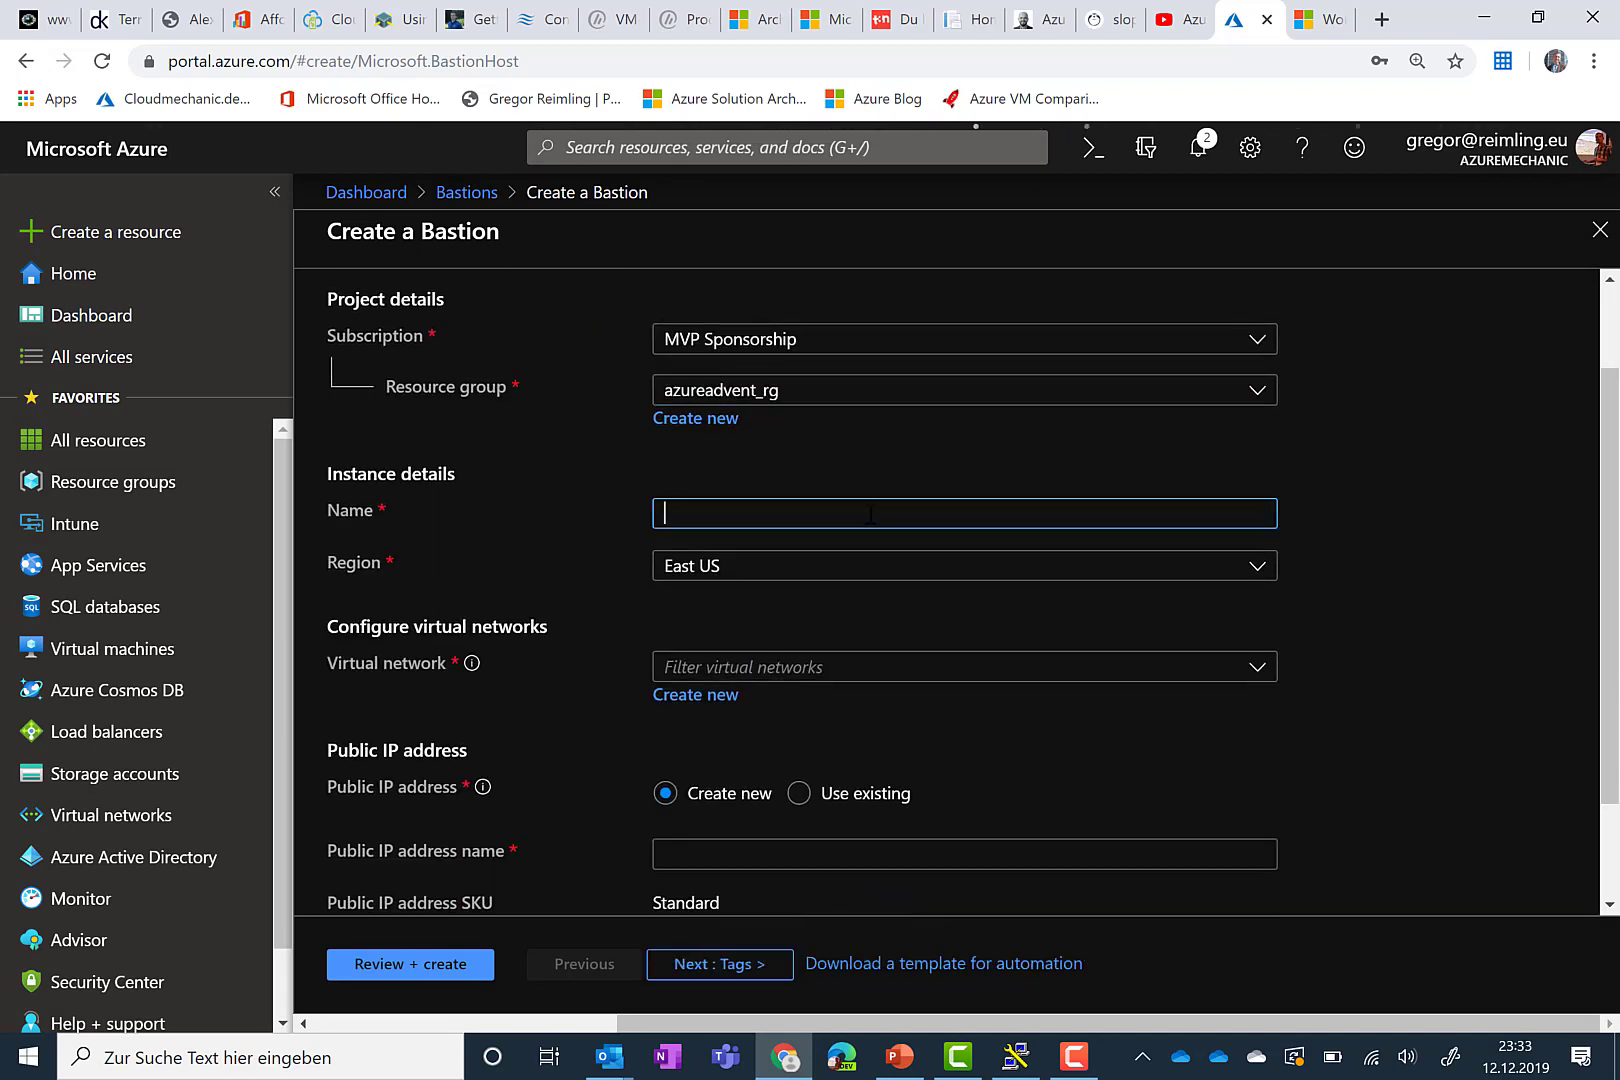
pyautogui.write('Az')
pyautogui.click(856, 565)
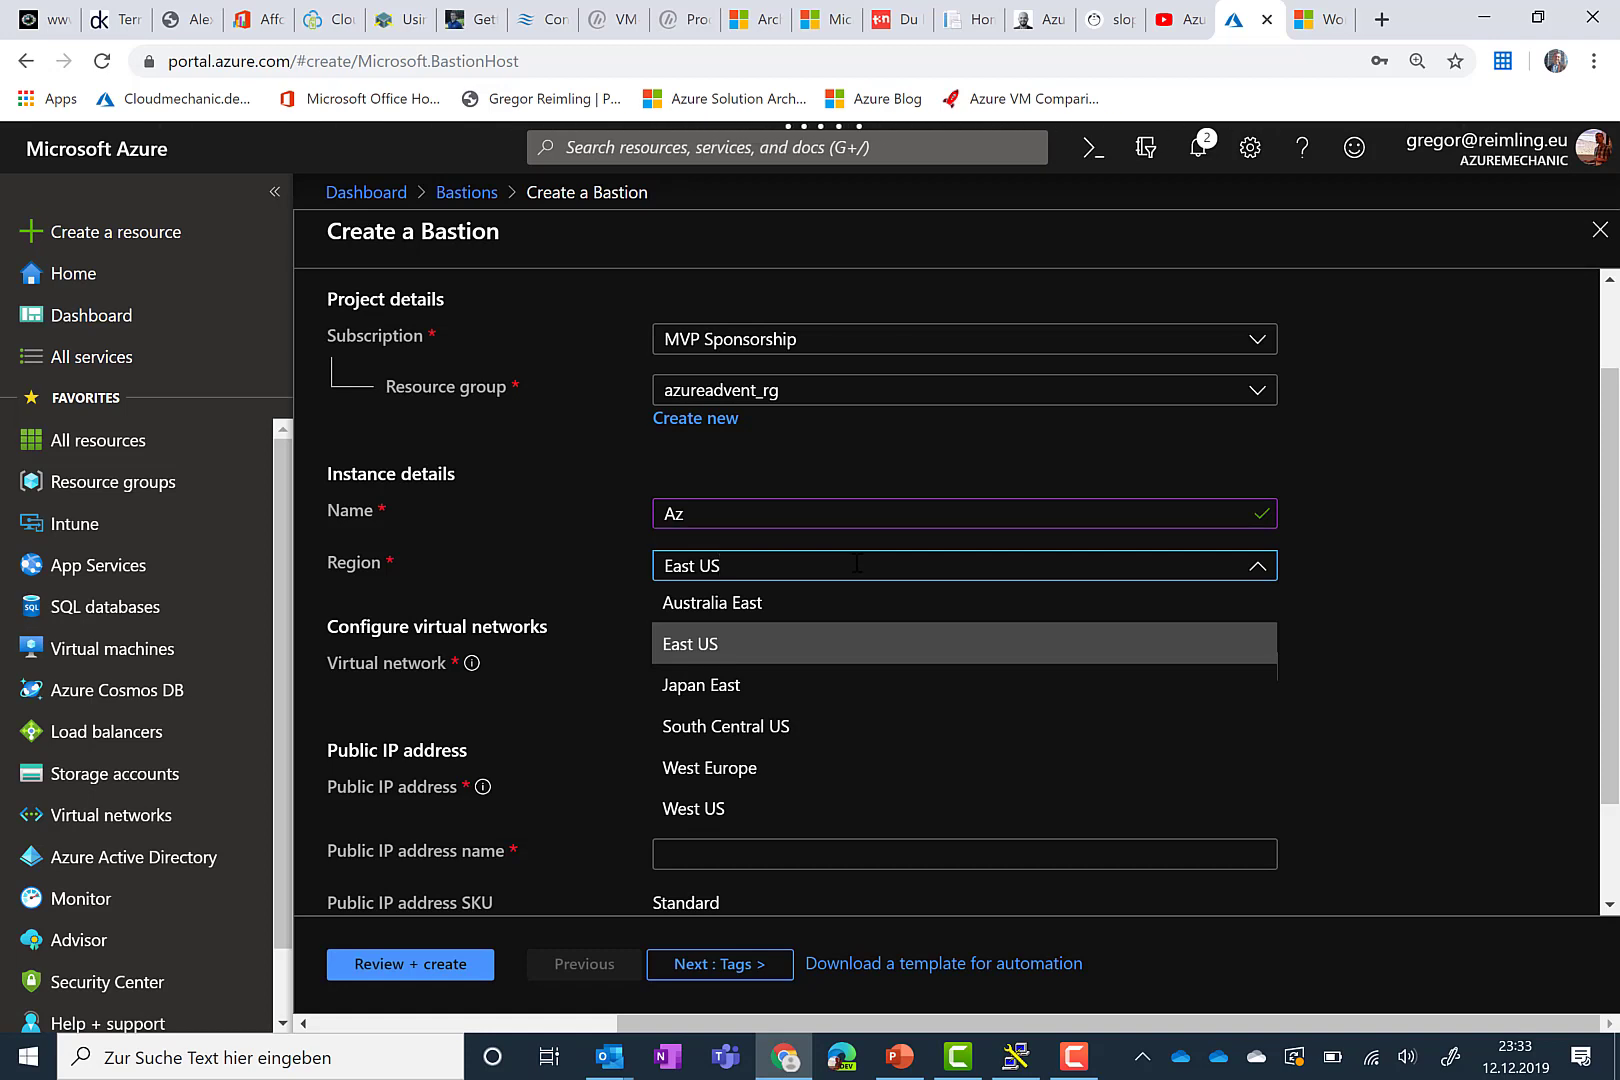
pyautogui.click(823, 768)
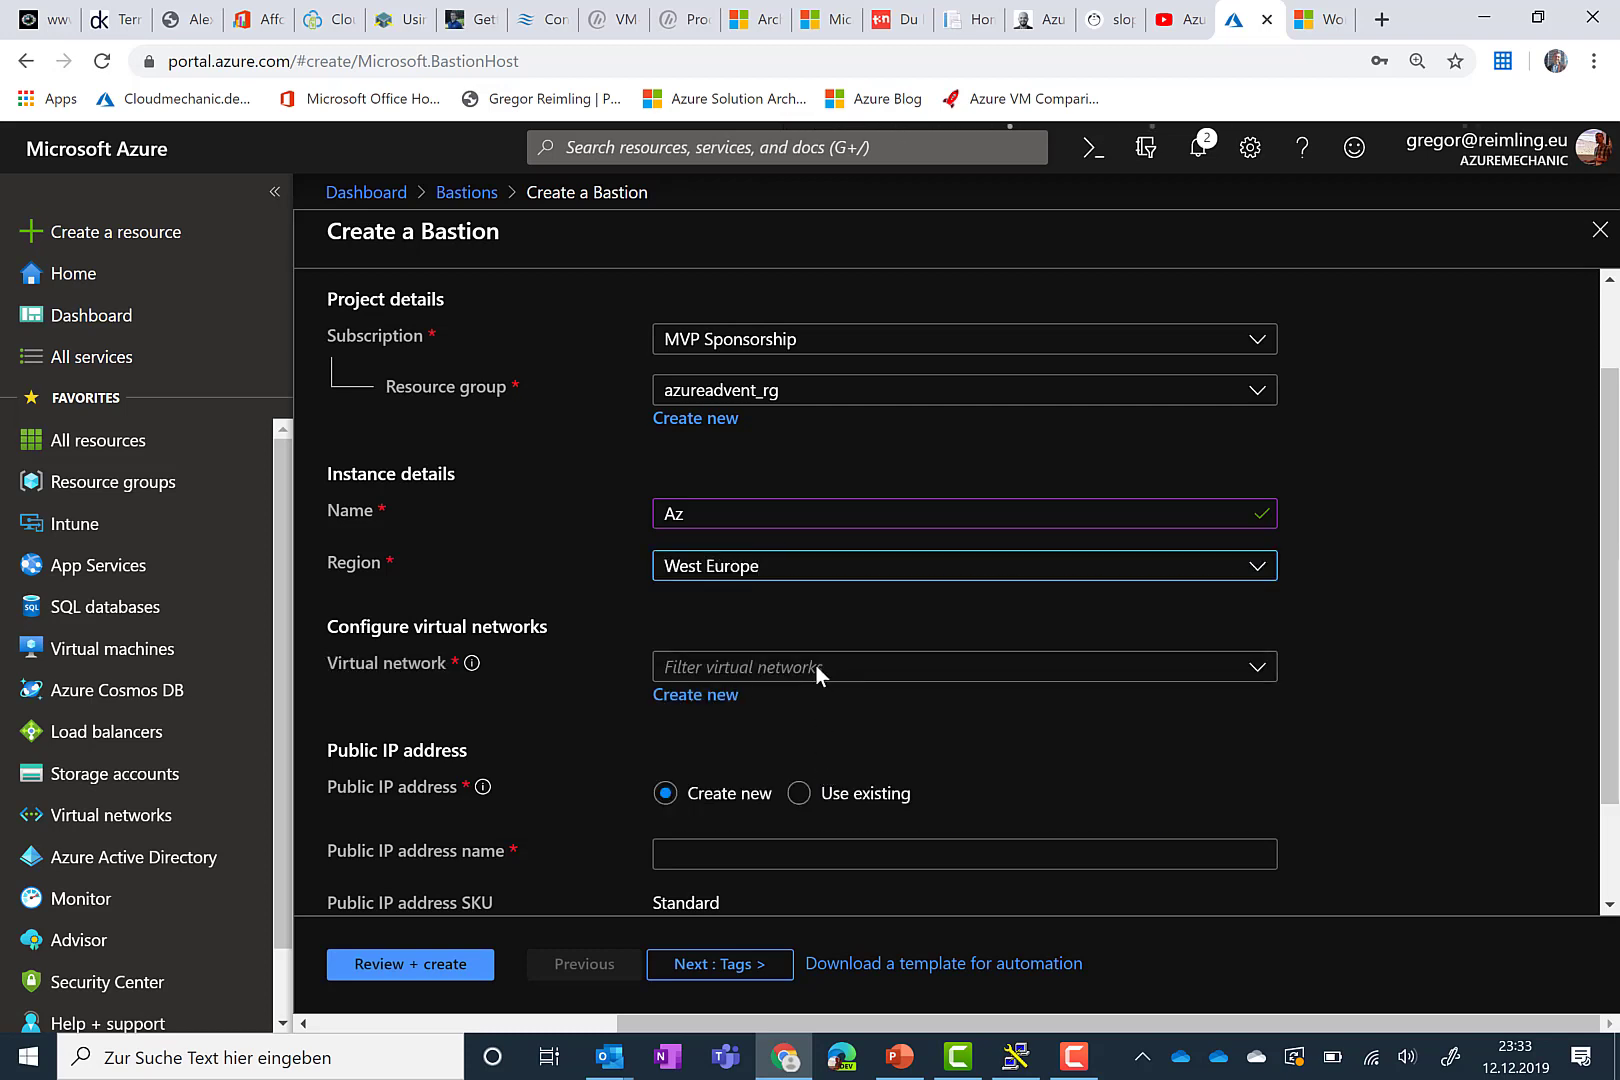
# Step: Try VNETSpokeGR as the Bastion's virtual network and replace it with VNETHubGR
pyautogui.click(816, 667)
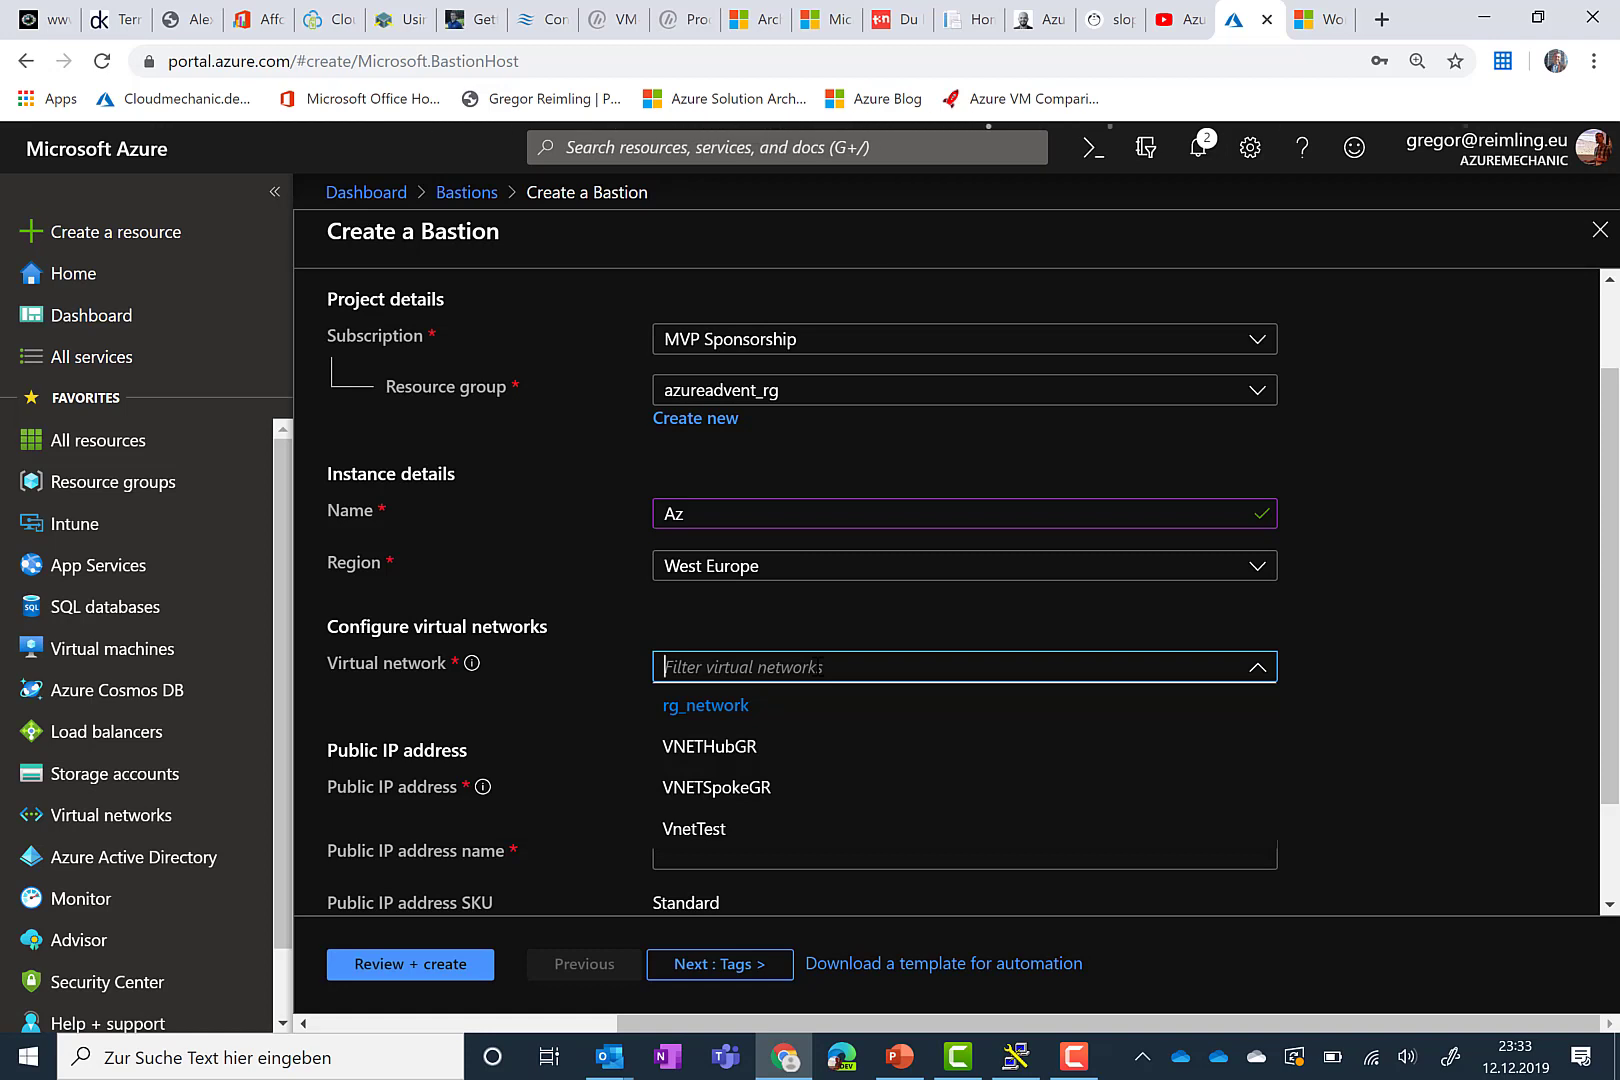
pyautogui.click(820, 790)
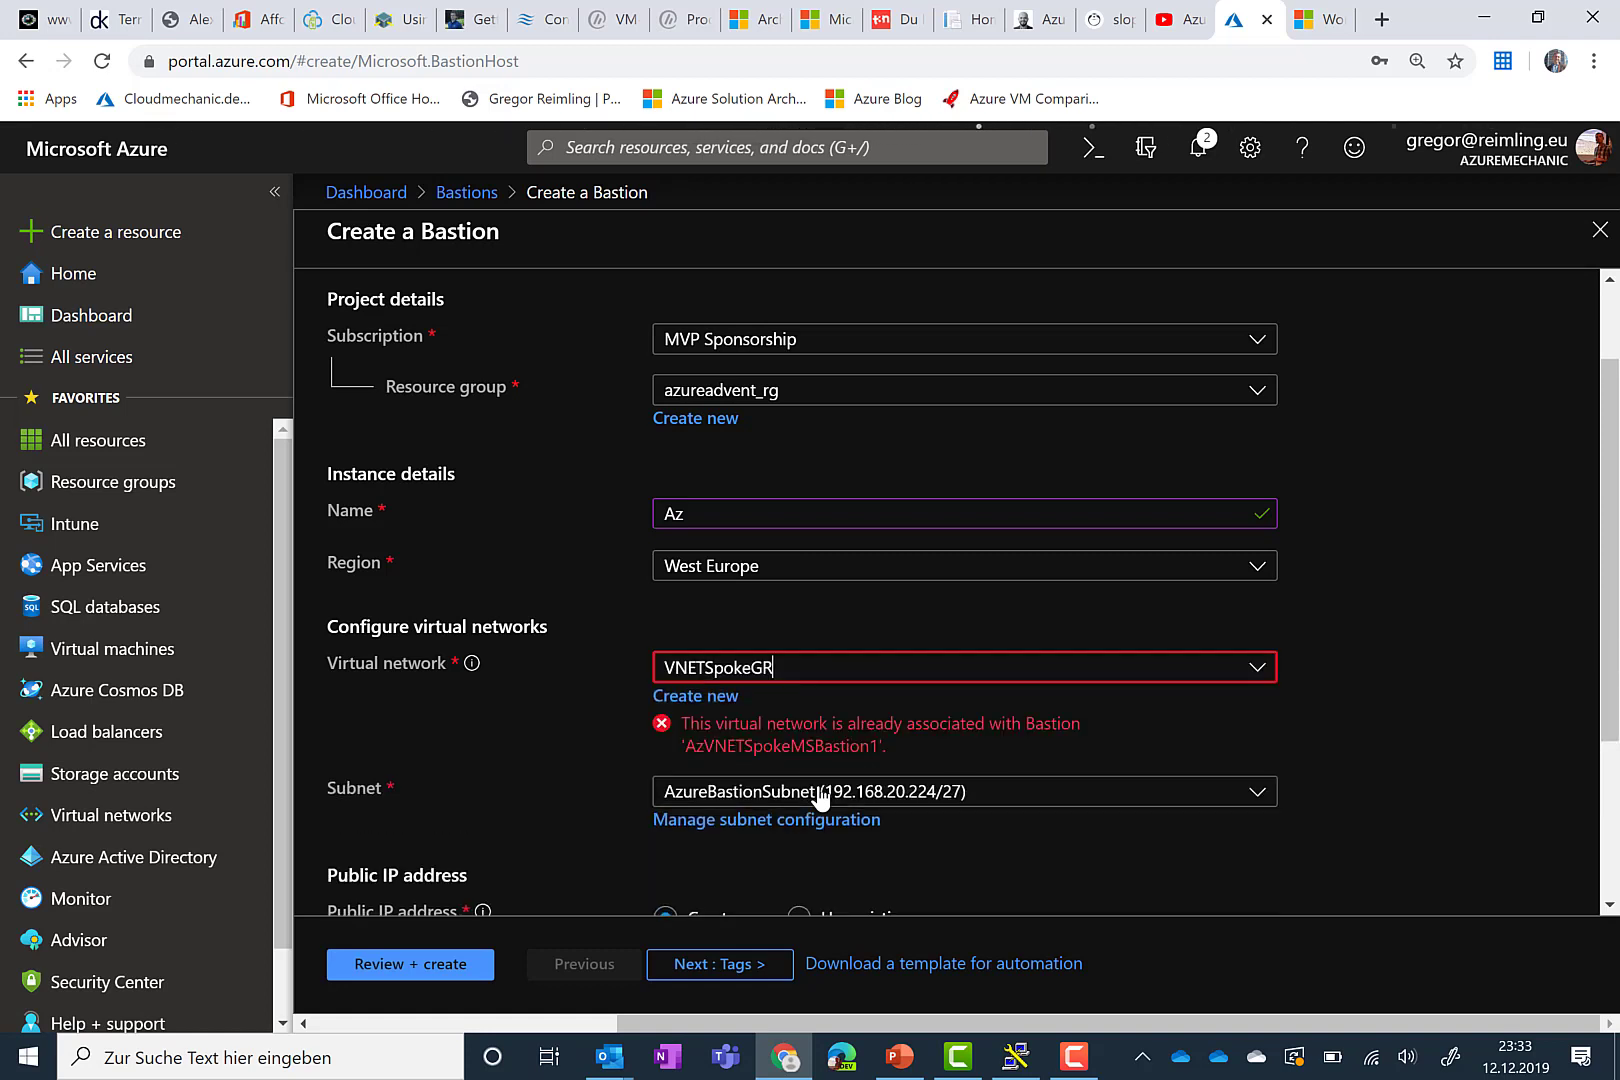
pyautogui.click(838, 745)
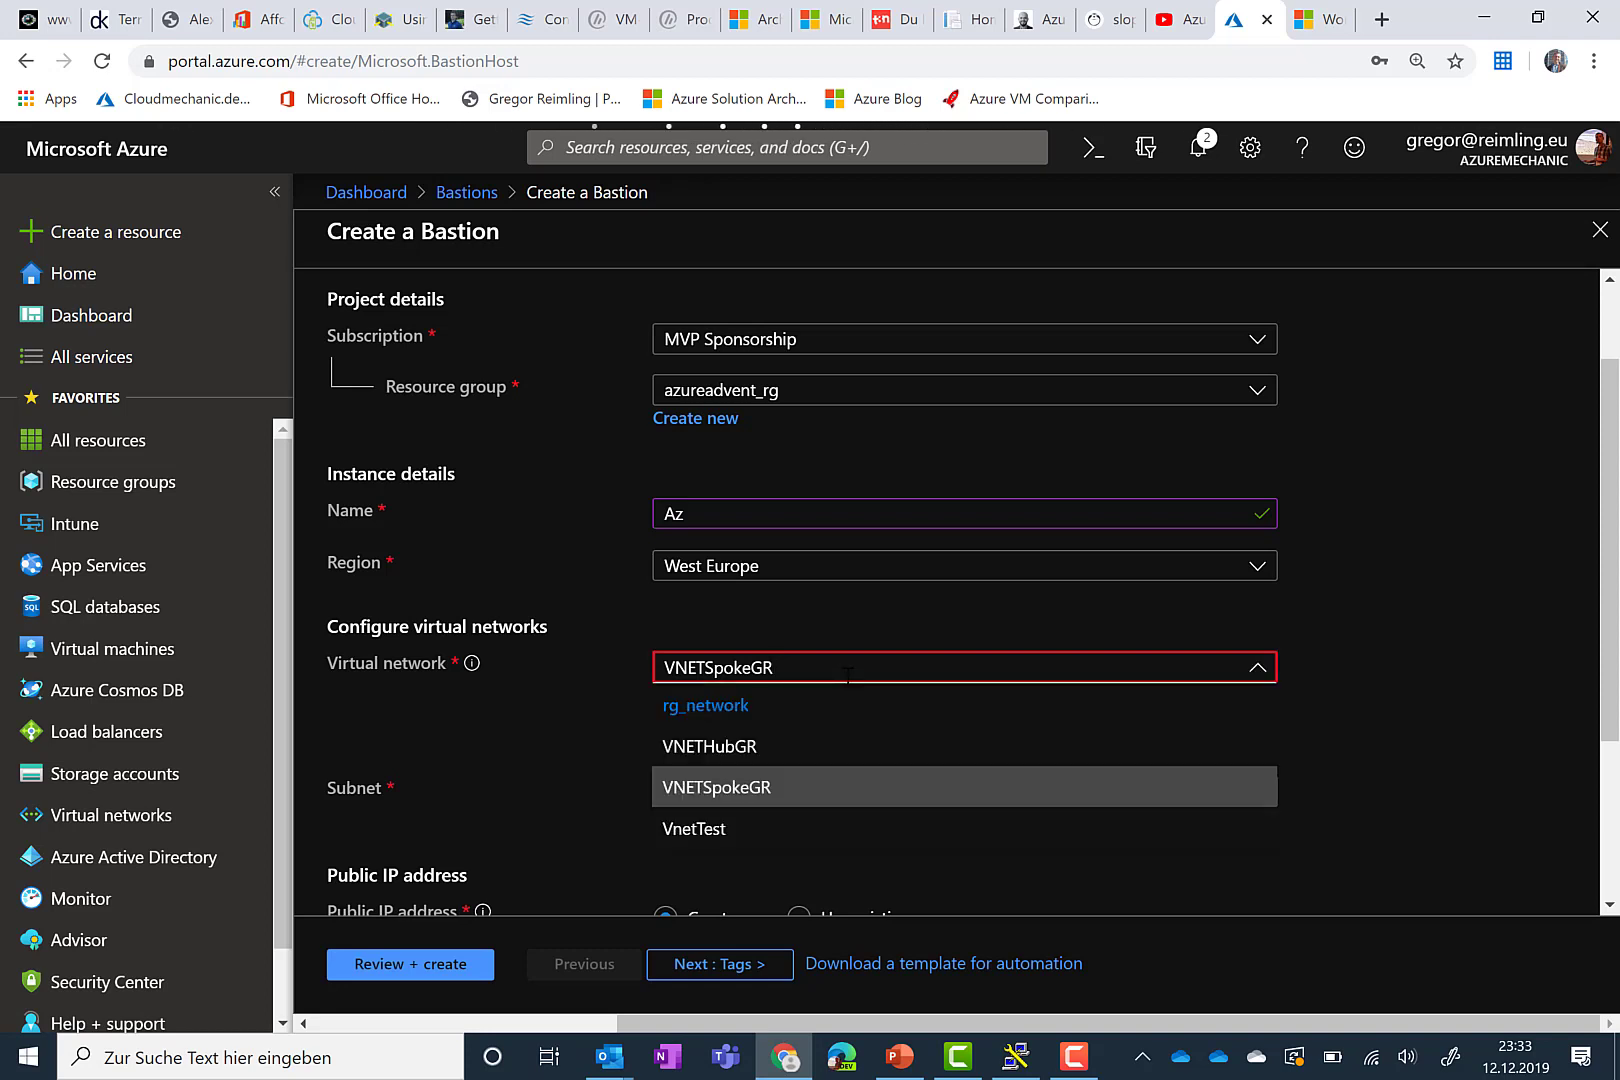
pyautogui.click(836, 745)
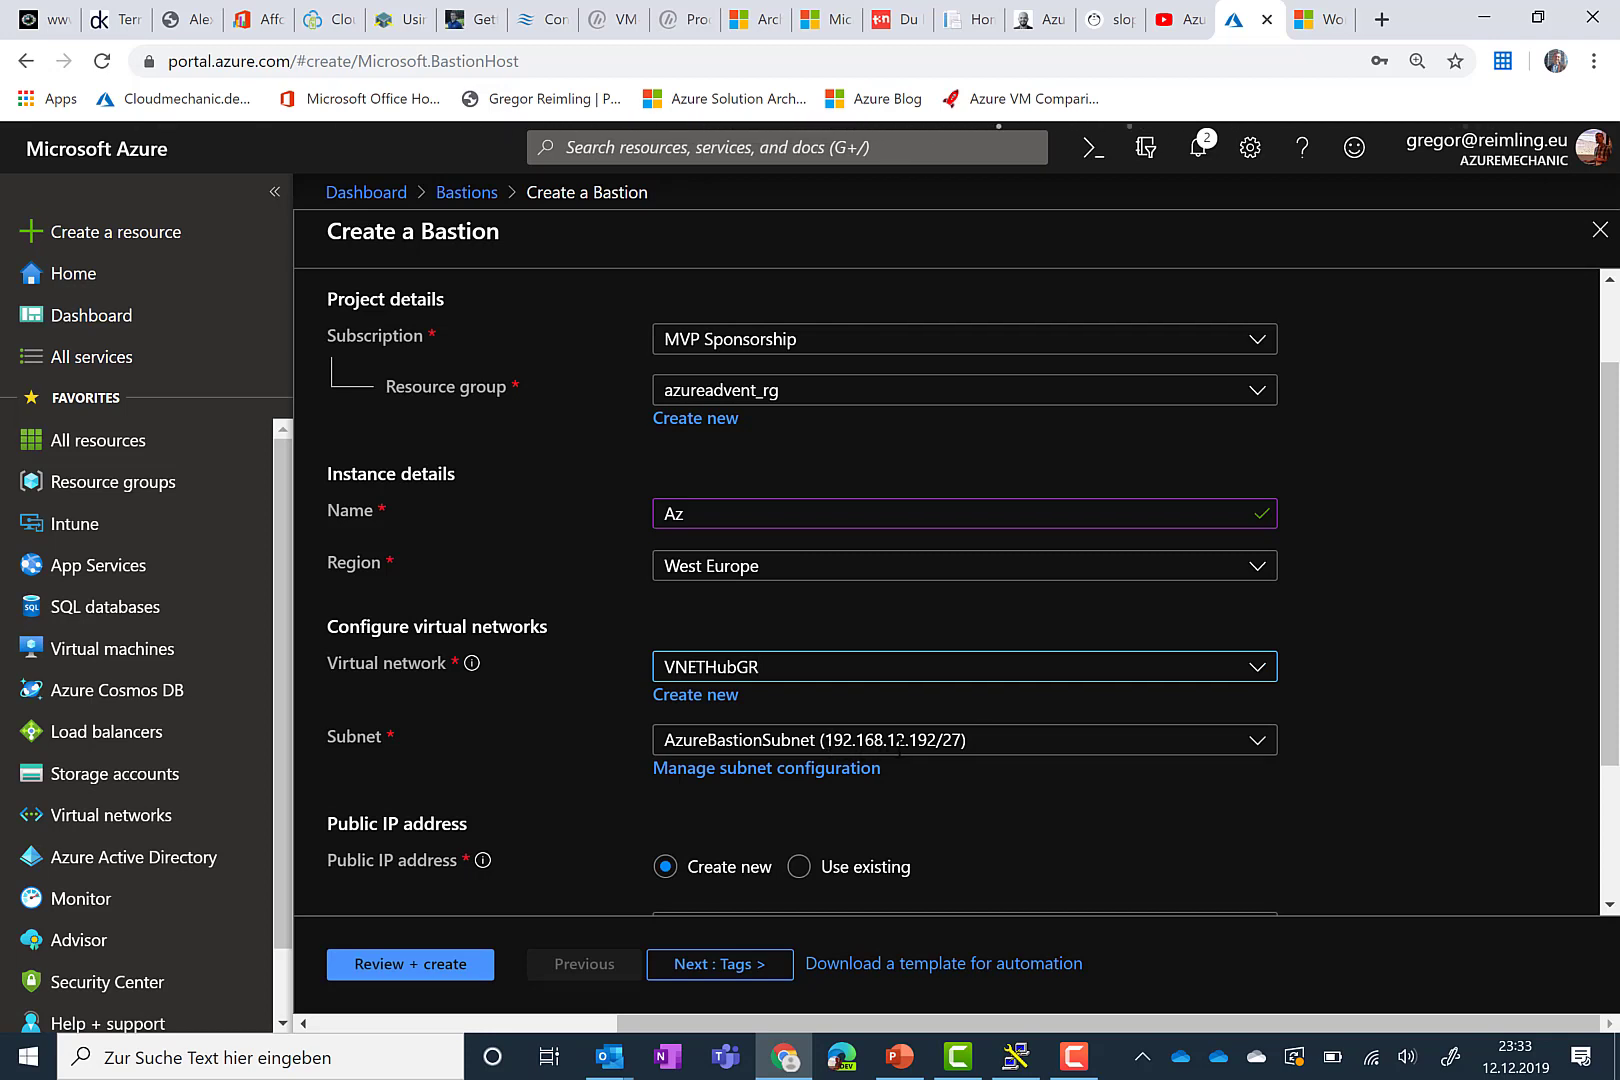
# Step: Examine the subnets offered for VNETHubGR and the public IP address settings
pyautogui.click(908, 740)
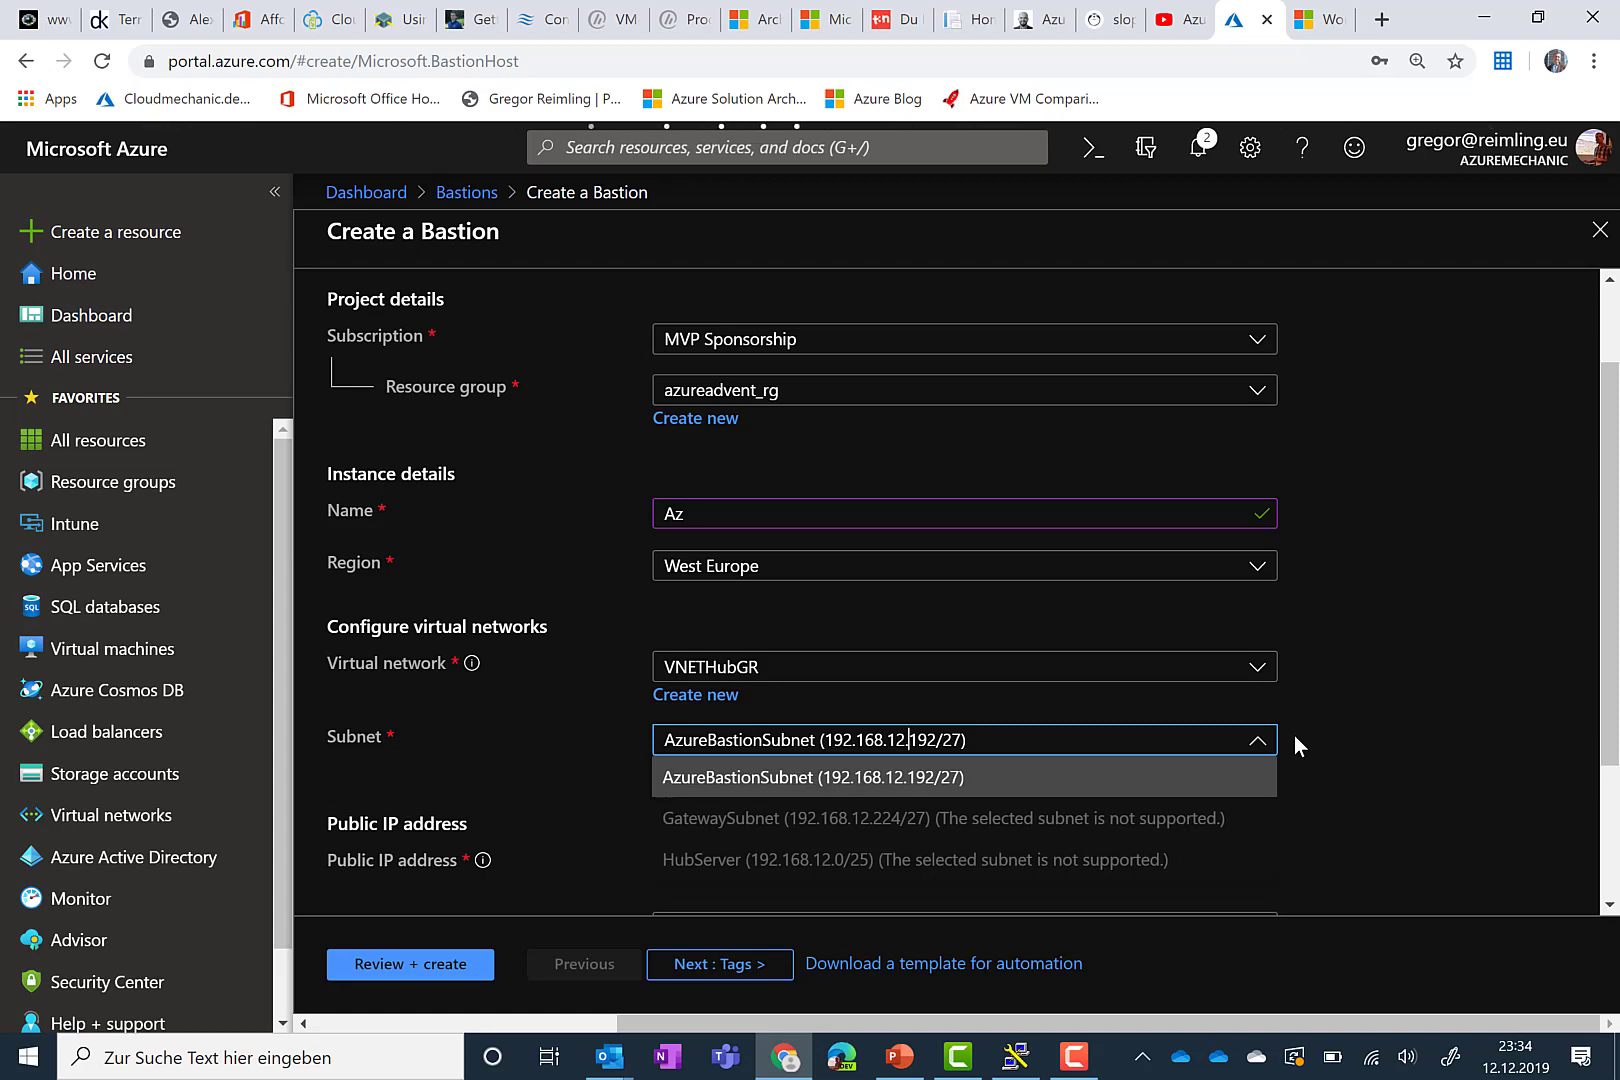
pyautogui.click(1250, 745)
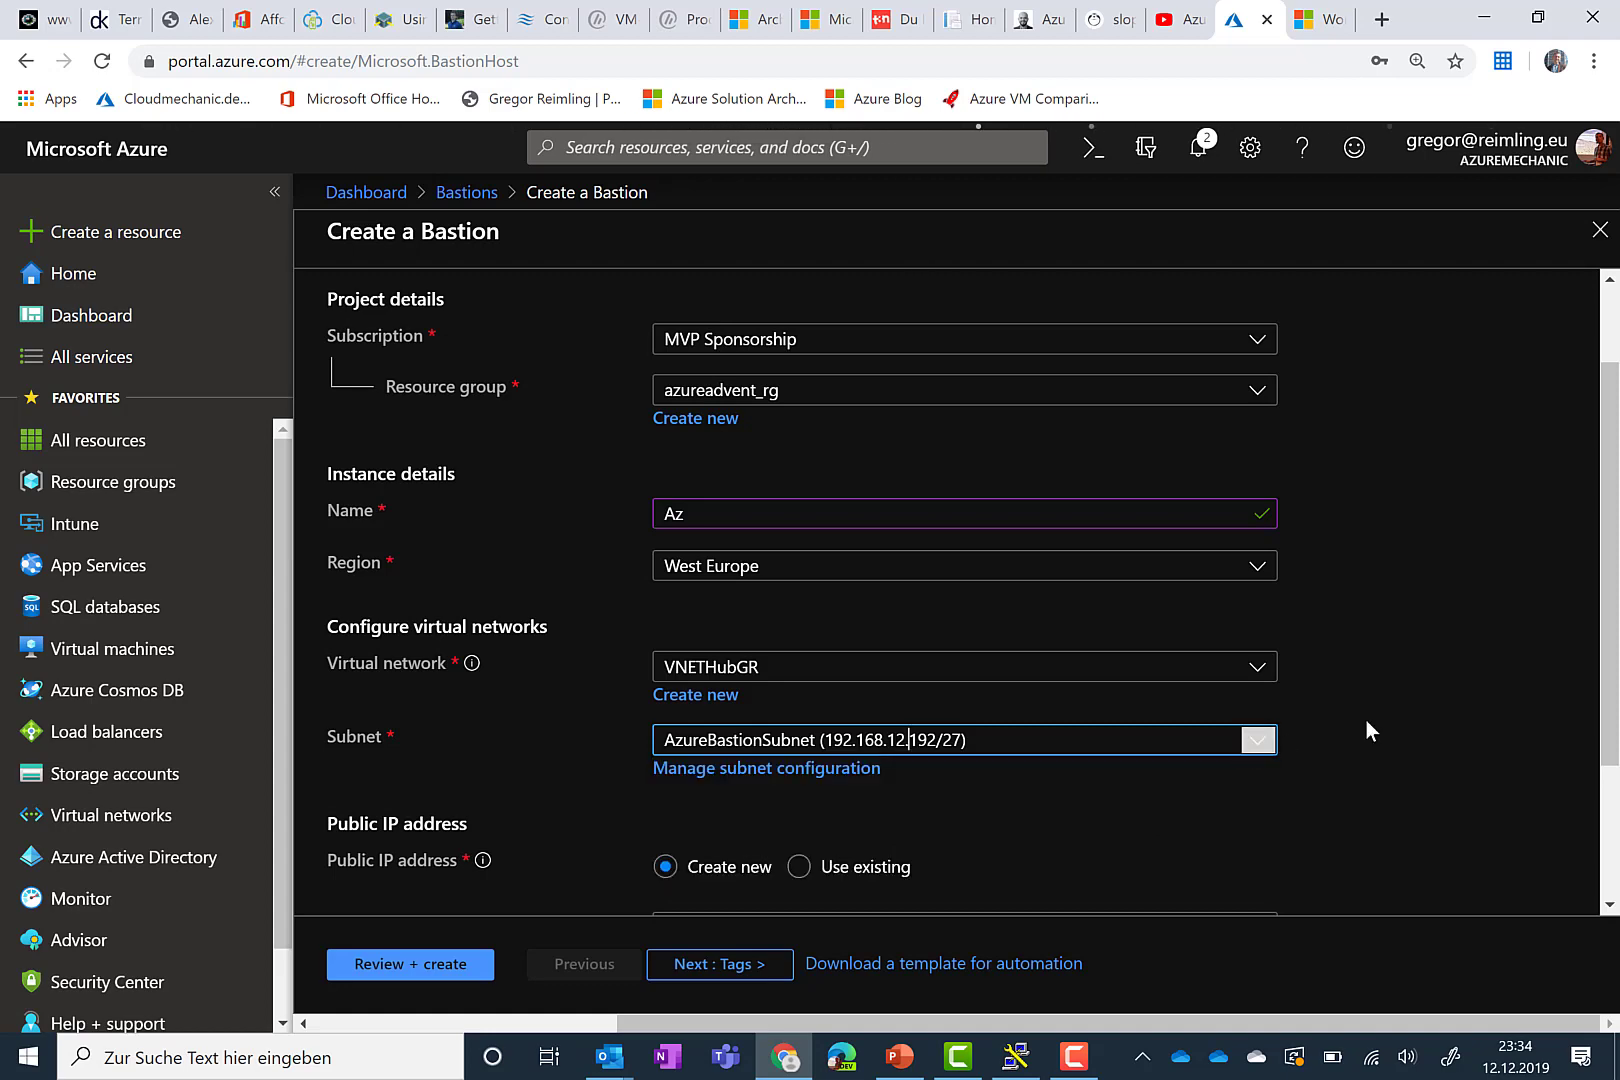
pyautogui.scroll(-2, 1200, 680)
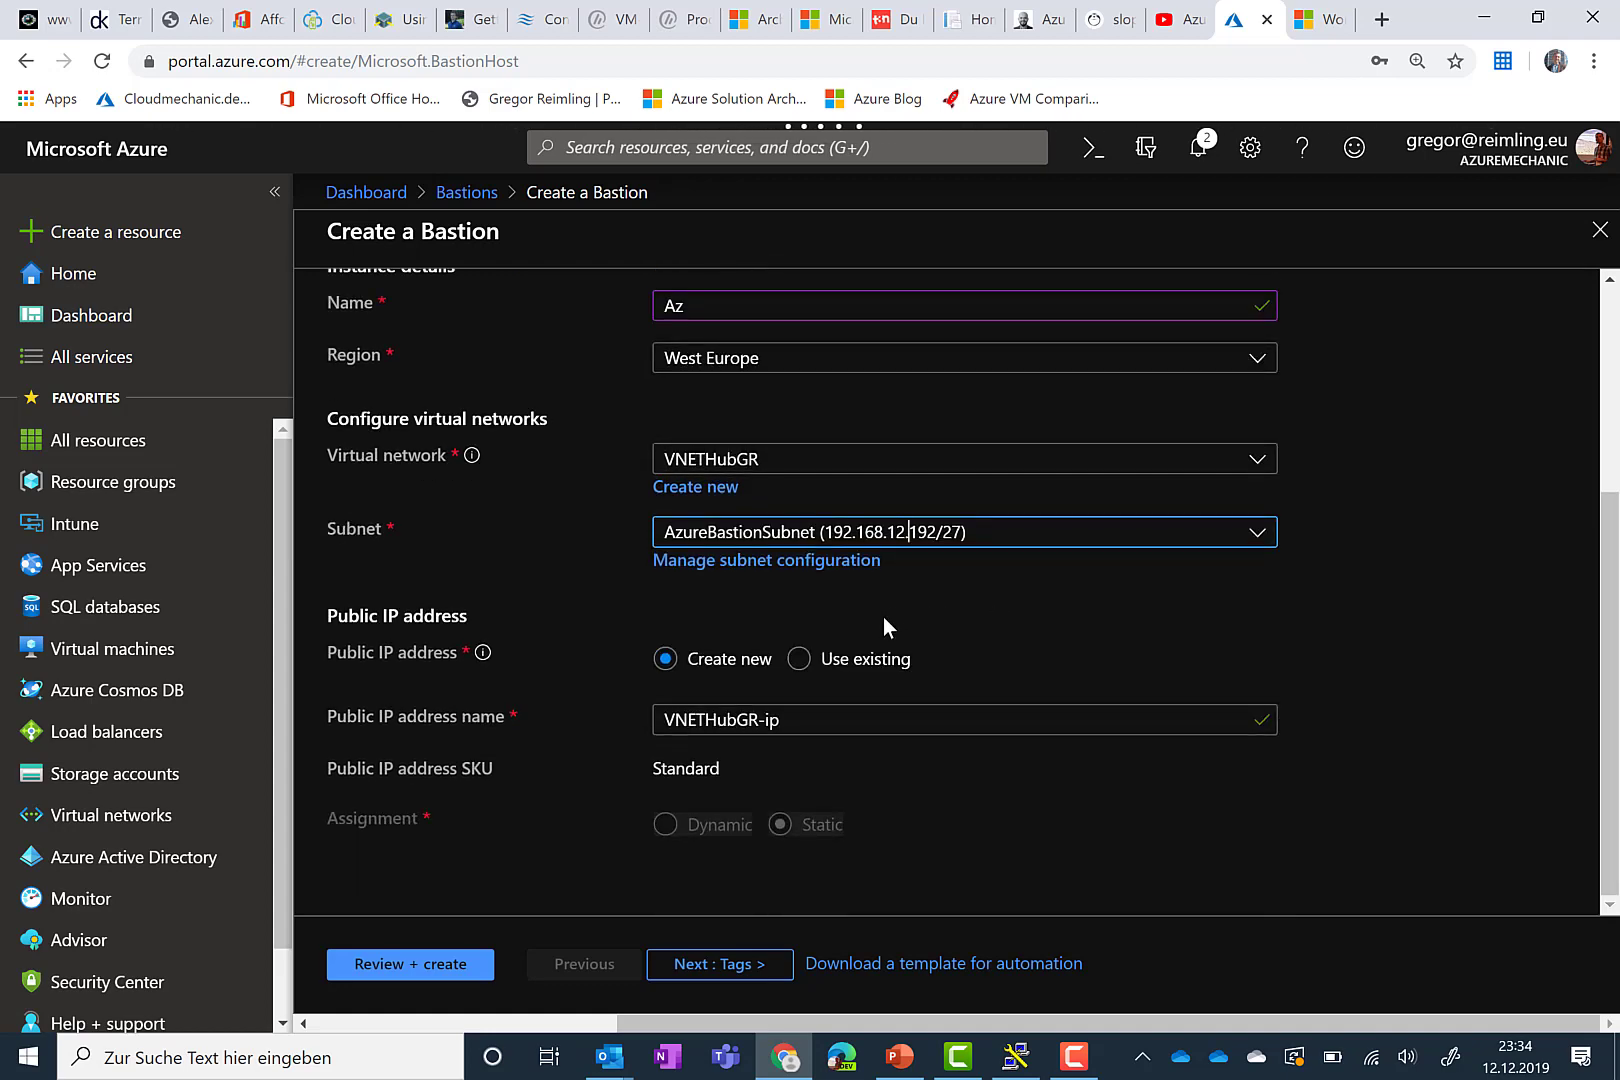
# Step: Complete the Bastion's name as AzBastionHubVNET and copy it
pyautogui.scroll(1, 810, 580)
pyautogui.click(798, 438)
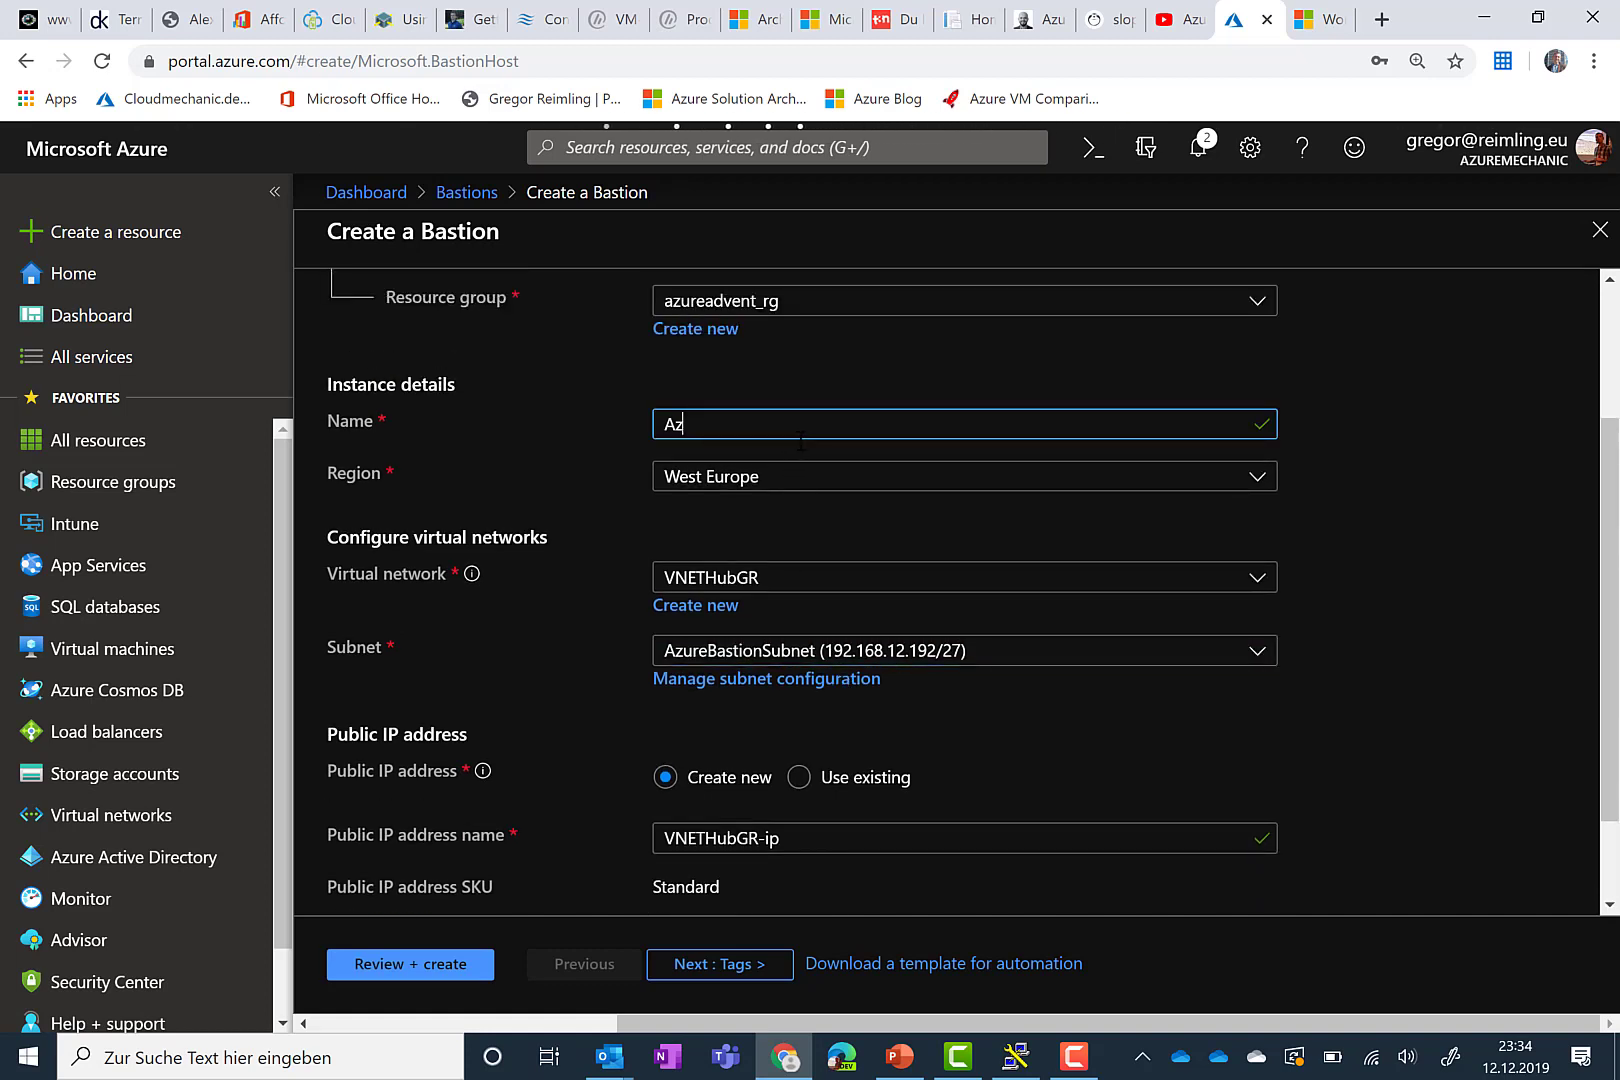
pyautogui.write('BastionHubVNET')
pyautogui.hotkey('ctrl', 'a')
pyautogui.hotkey('ctrl', 'c')
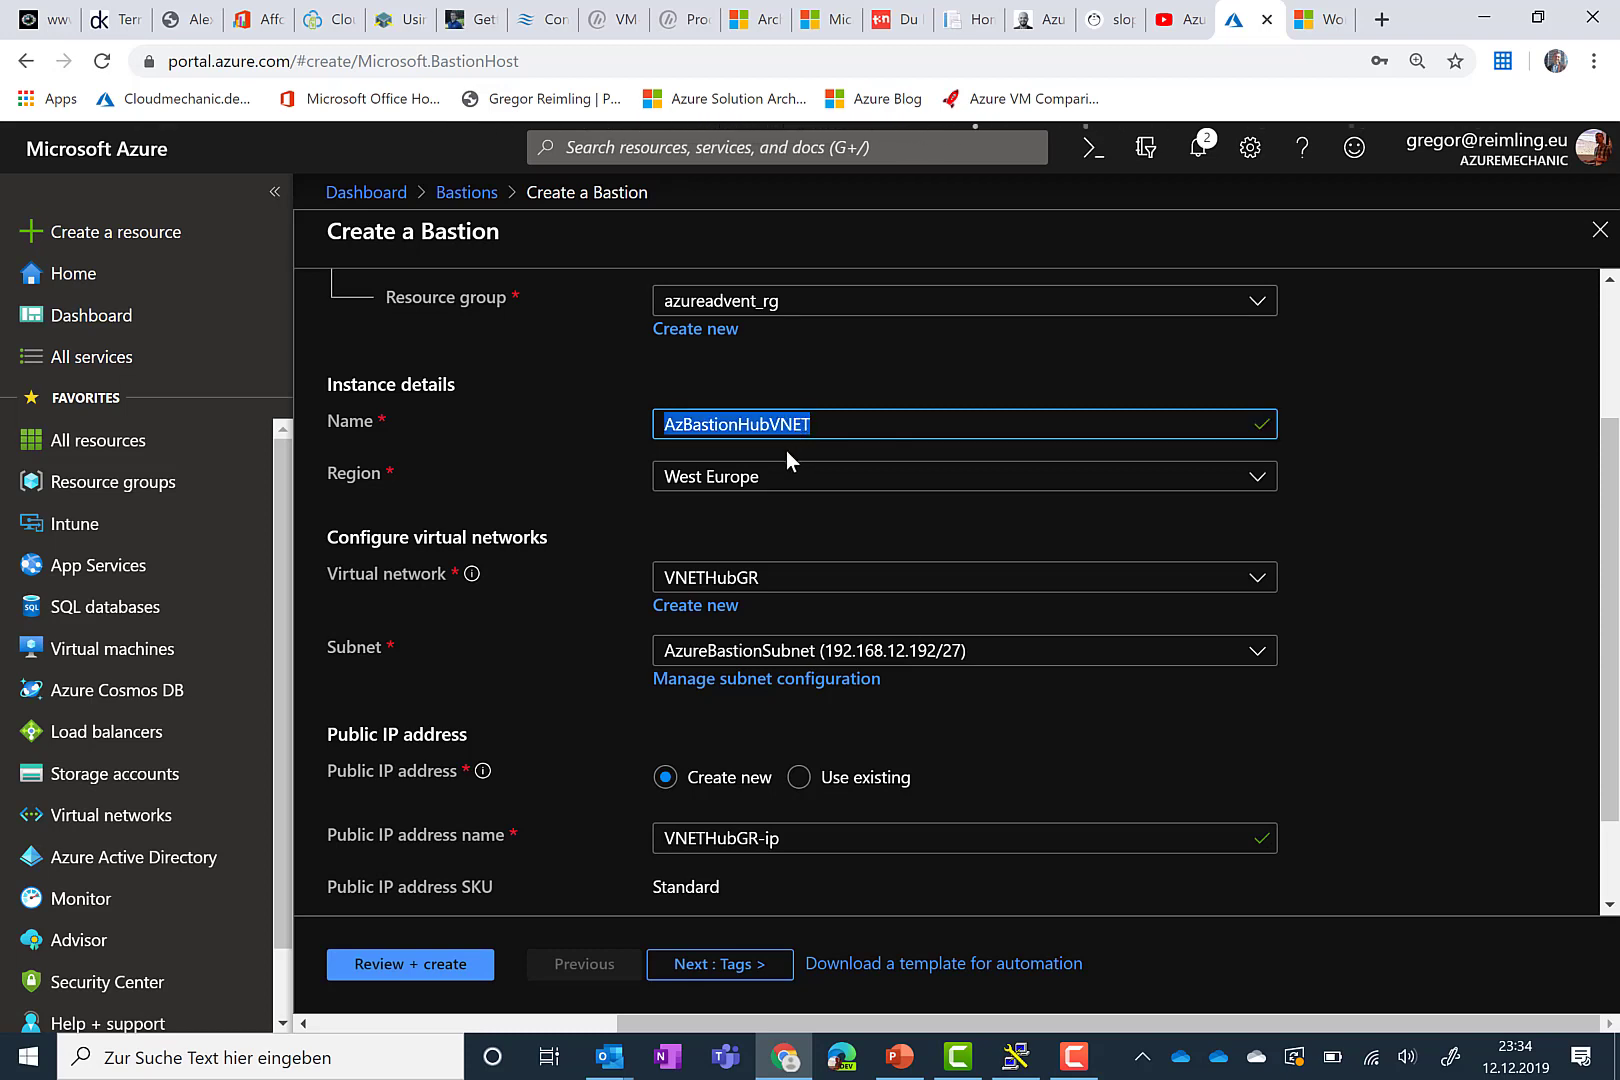
# Step: Replace the public IP address name with the copied Bastion name plus a suffix, AzBastionHubVNET-PIP
pyautogui.scroll(-2, 773, 600)
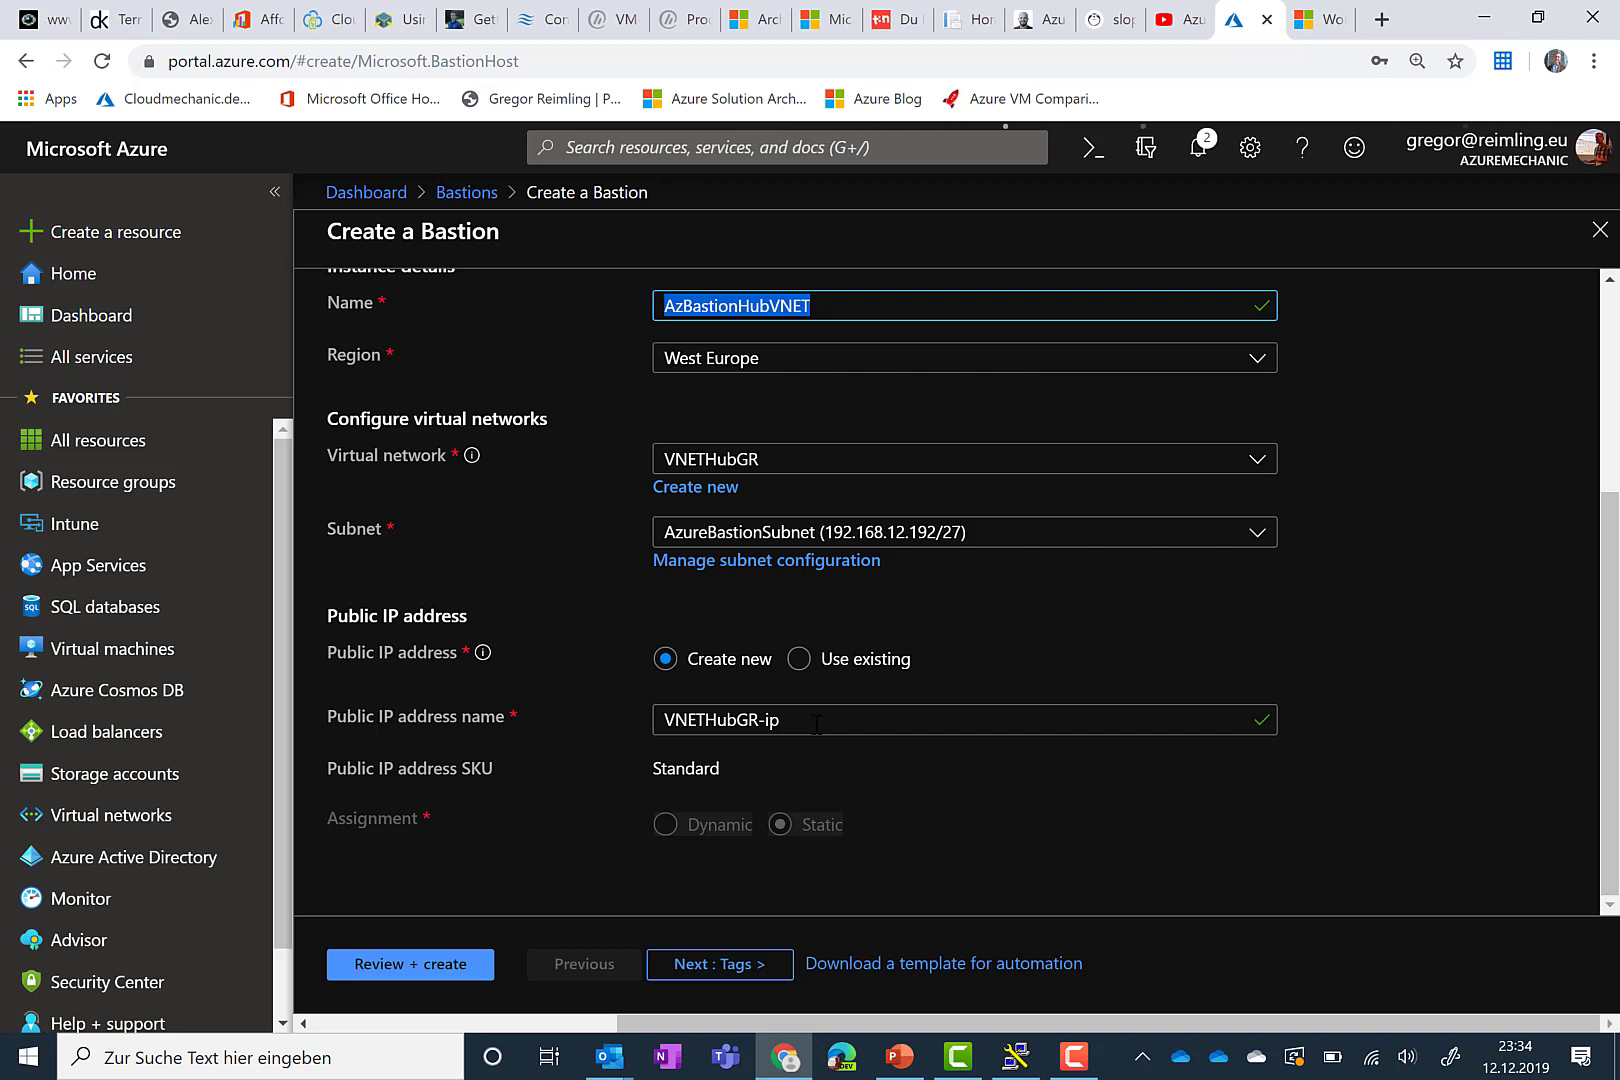
pyautogui.doubleClick(816, 724)
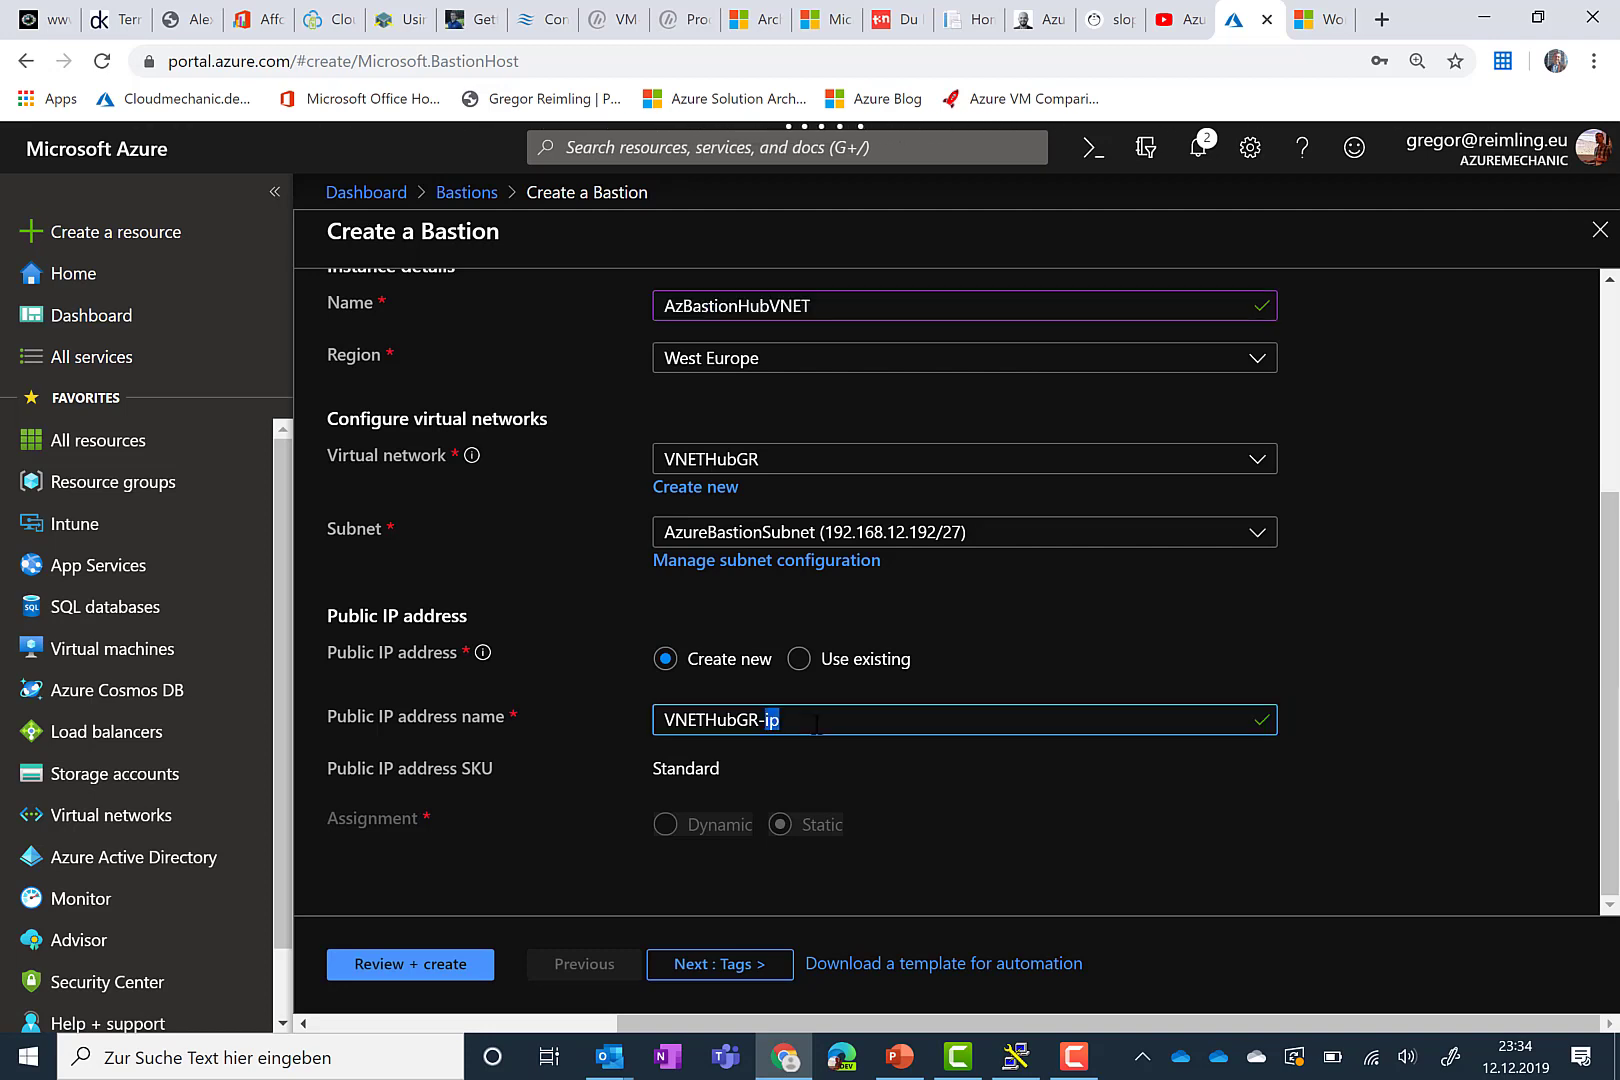
pyautogui.hotkey('ctrl', 'a')
pyautogui.hotkey('ctrl', 'v')
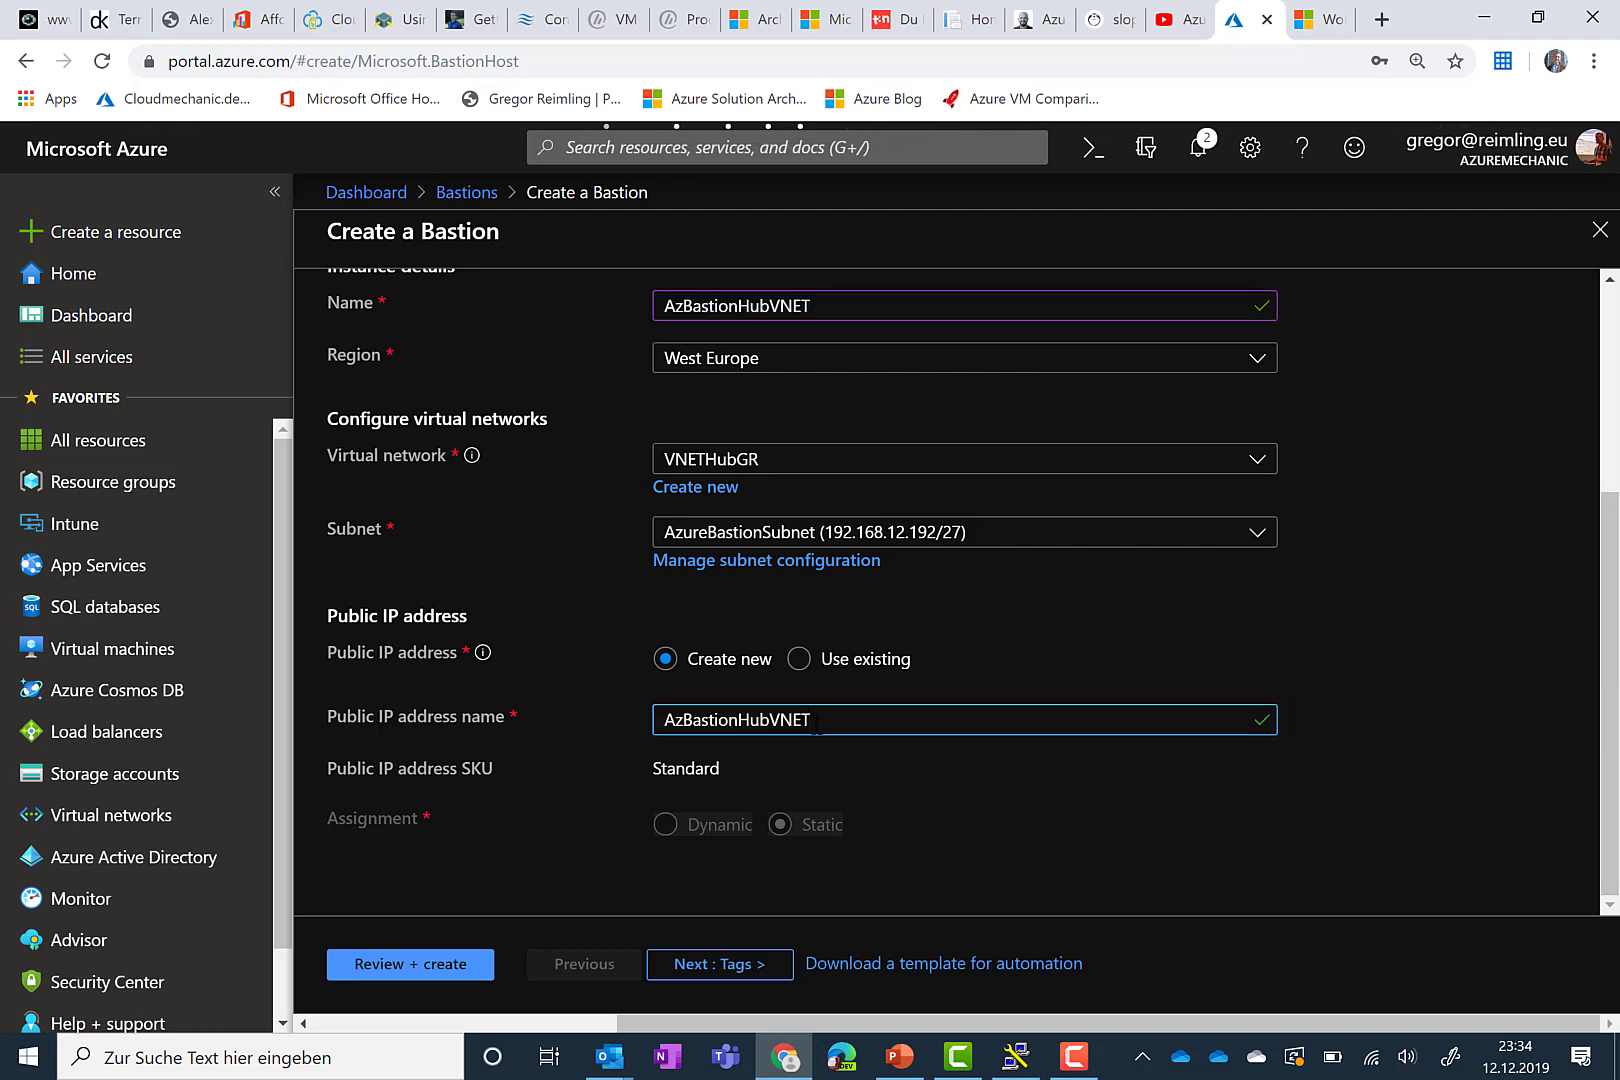
pyautogui.write('-PIP')
# Step: Choose Environment as a tag name without a value, and create the Bastion from the review page
pyautogui.click(763, 966)
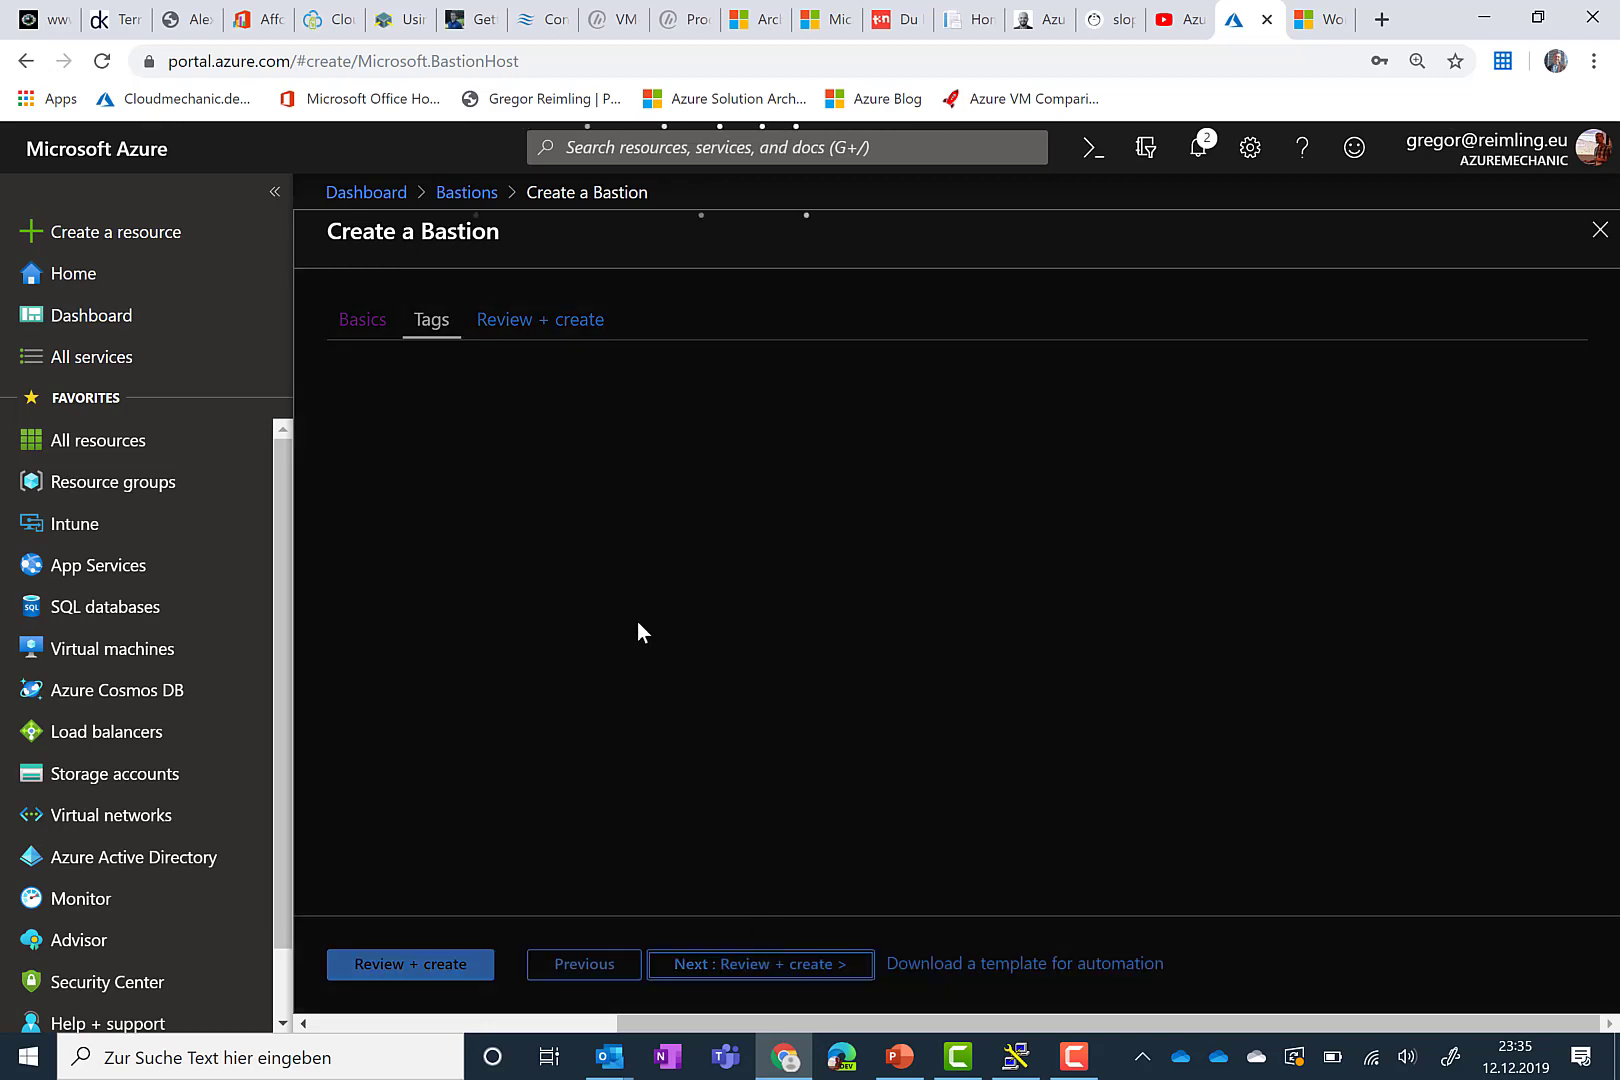
pyautogui.click(575, 523)
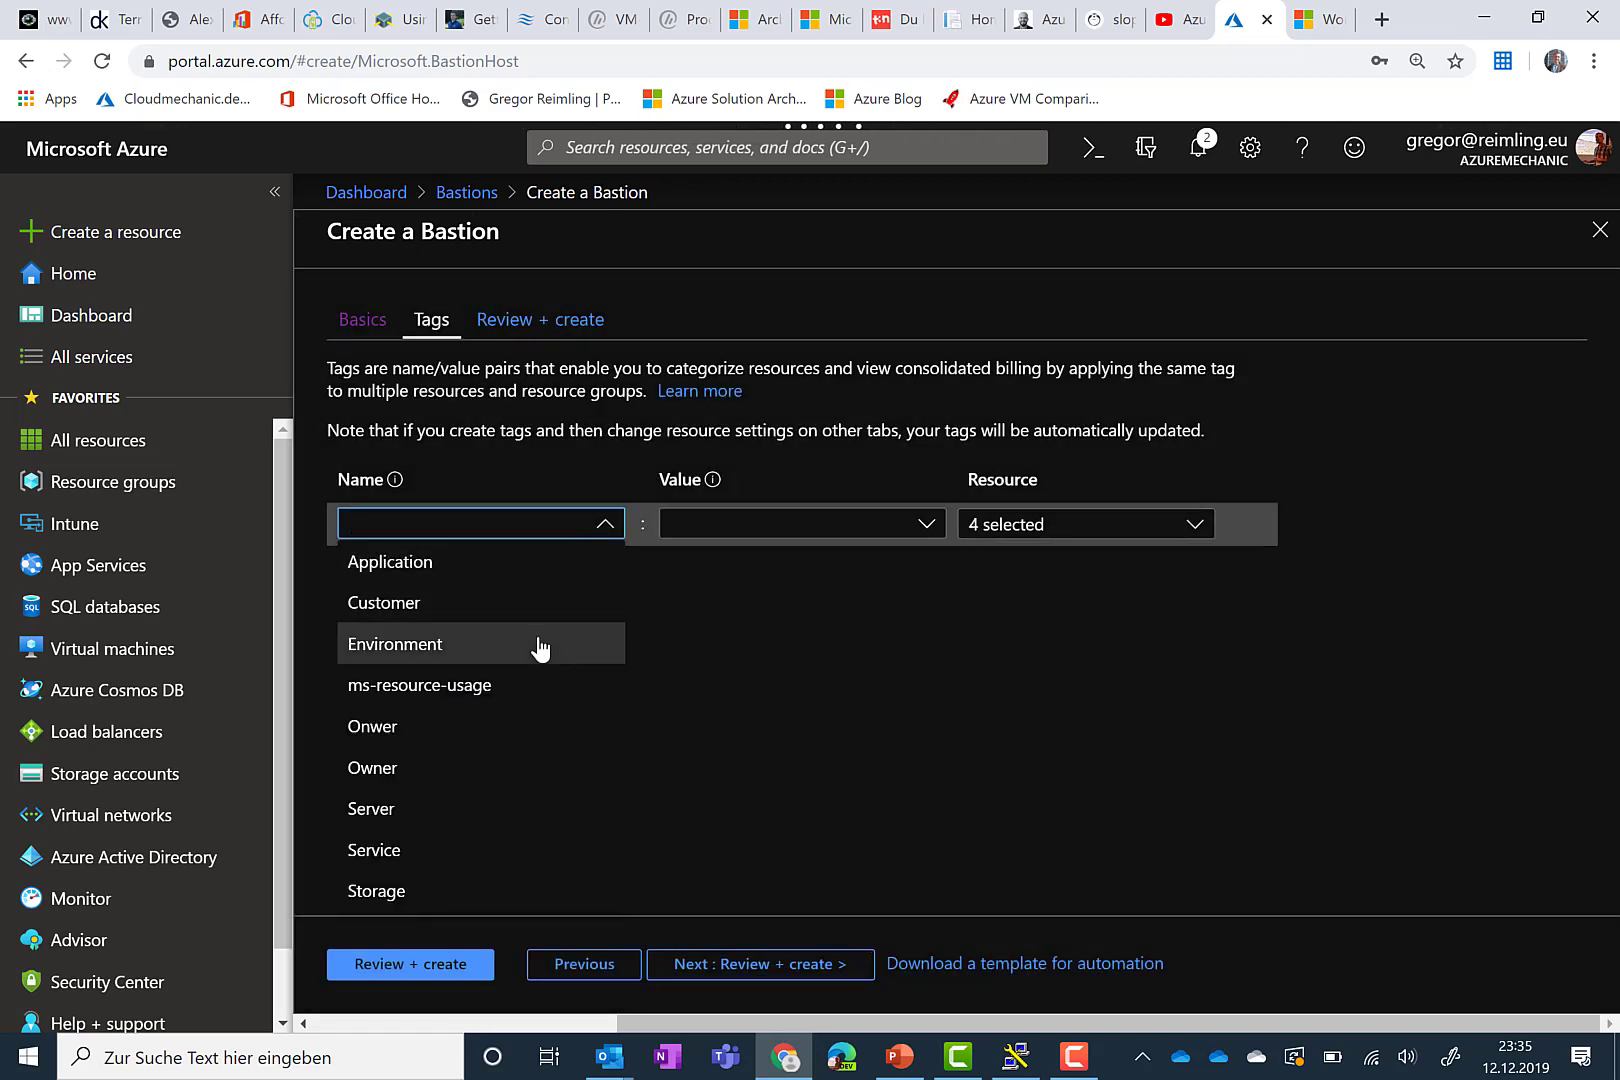
pyautogui.click(540, 646)
pyautogui.click(700, 528)
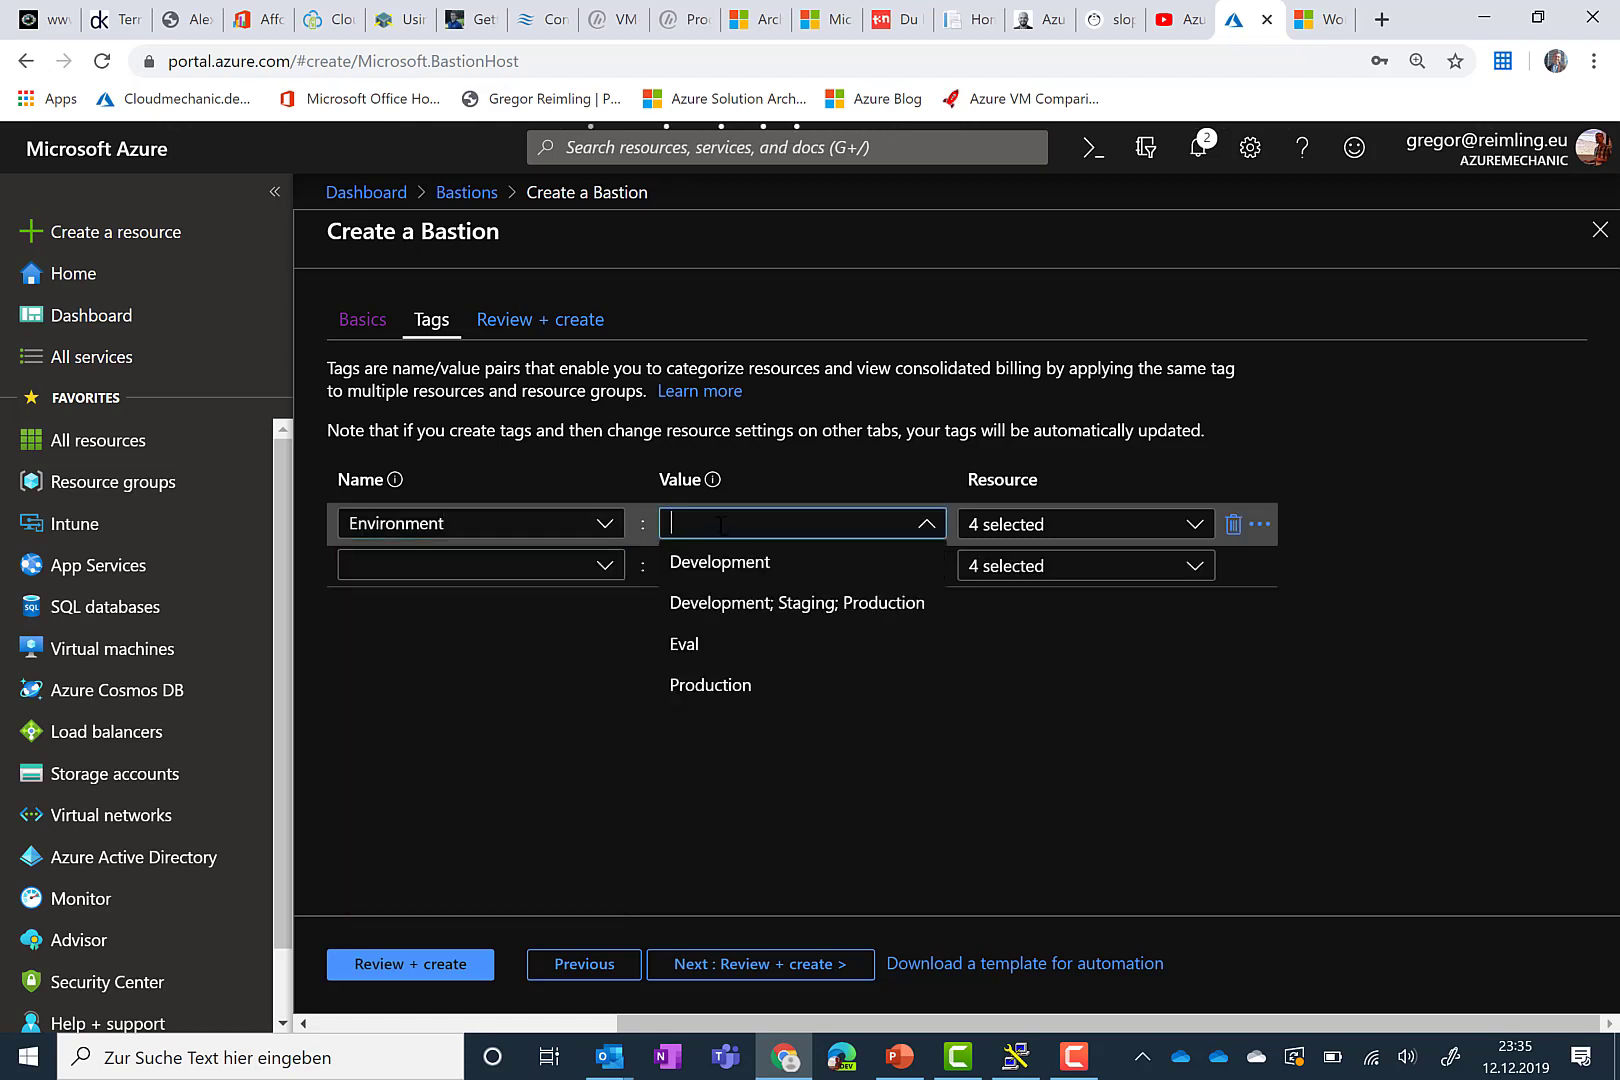
pyautogui.click(764, 964)
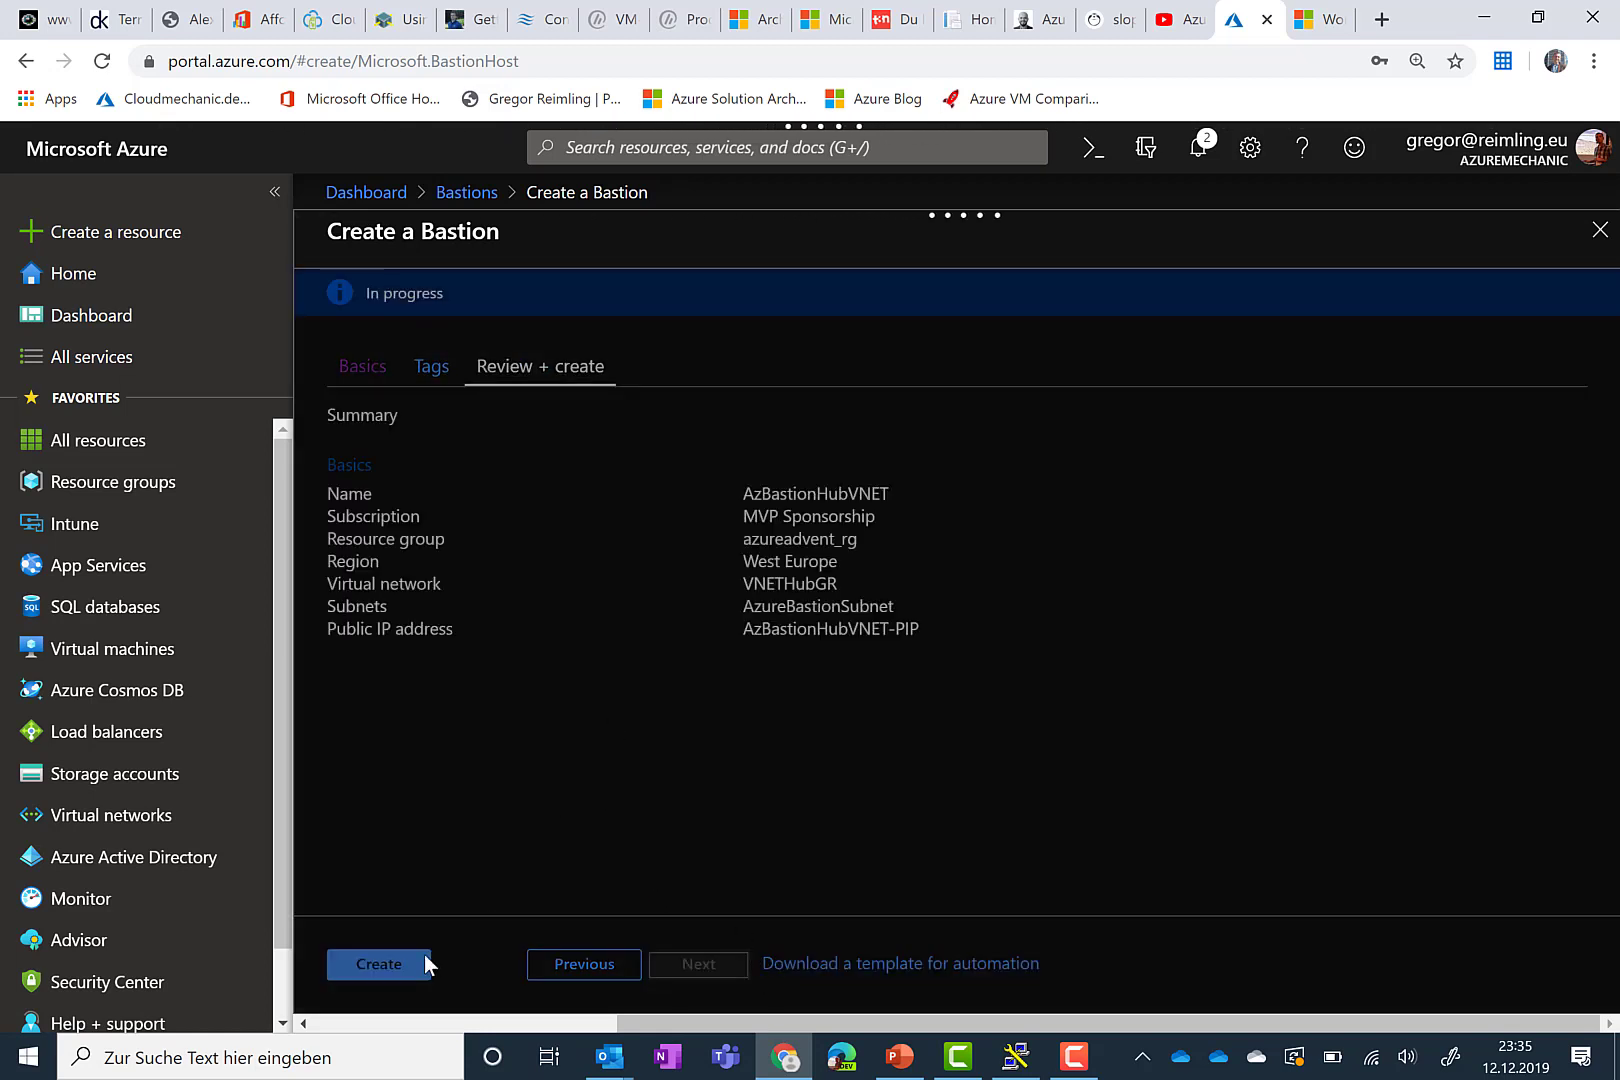
pyautogui.click(410, 966)
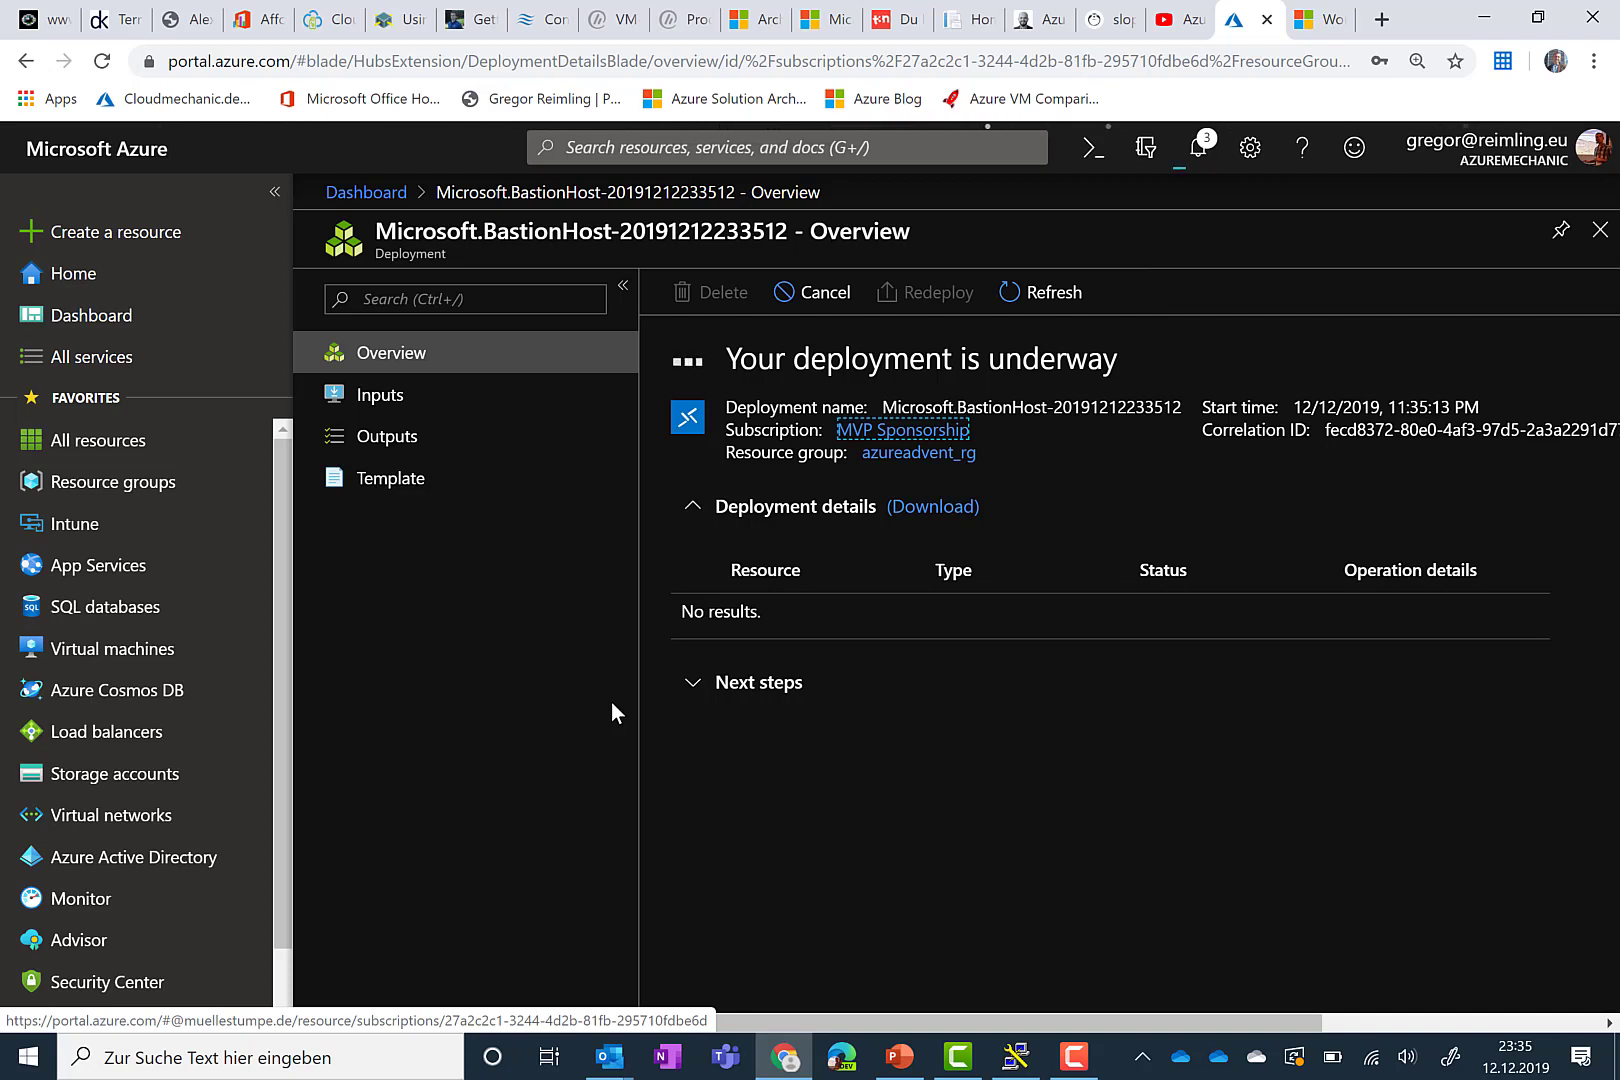
# Step: Bring up the Bastion connection options for the AzAdventUbu1 virtual machine
pyautogui.click(229, 660)
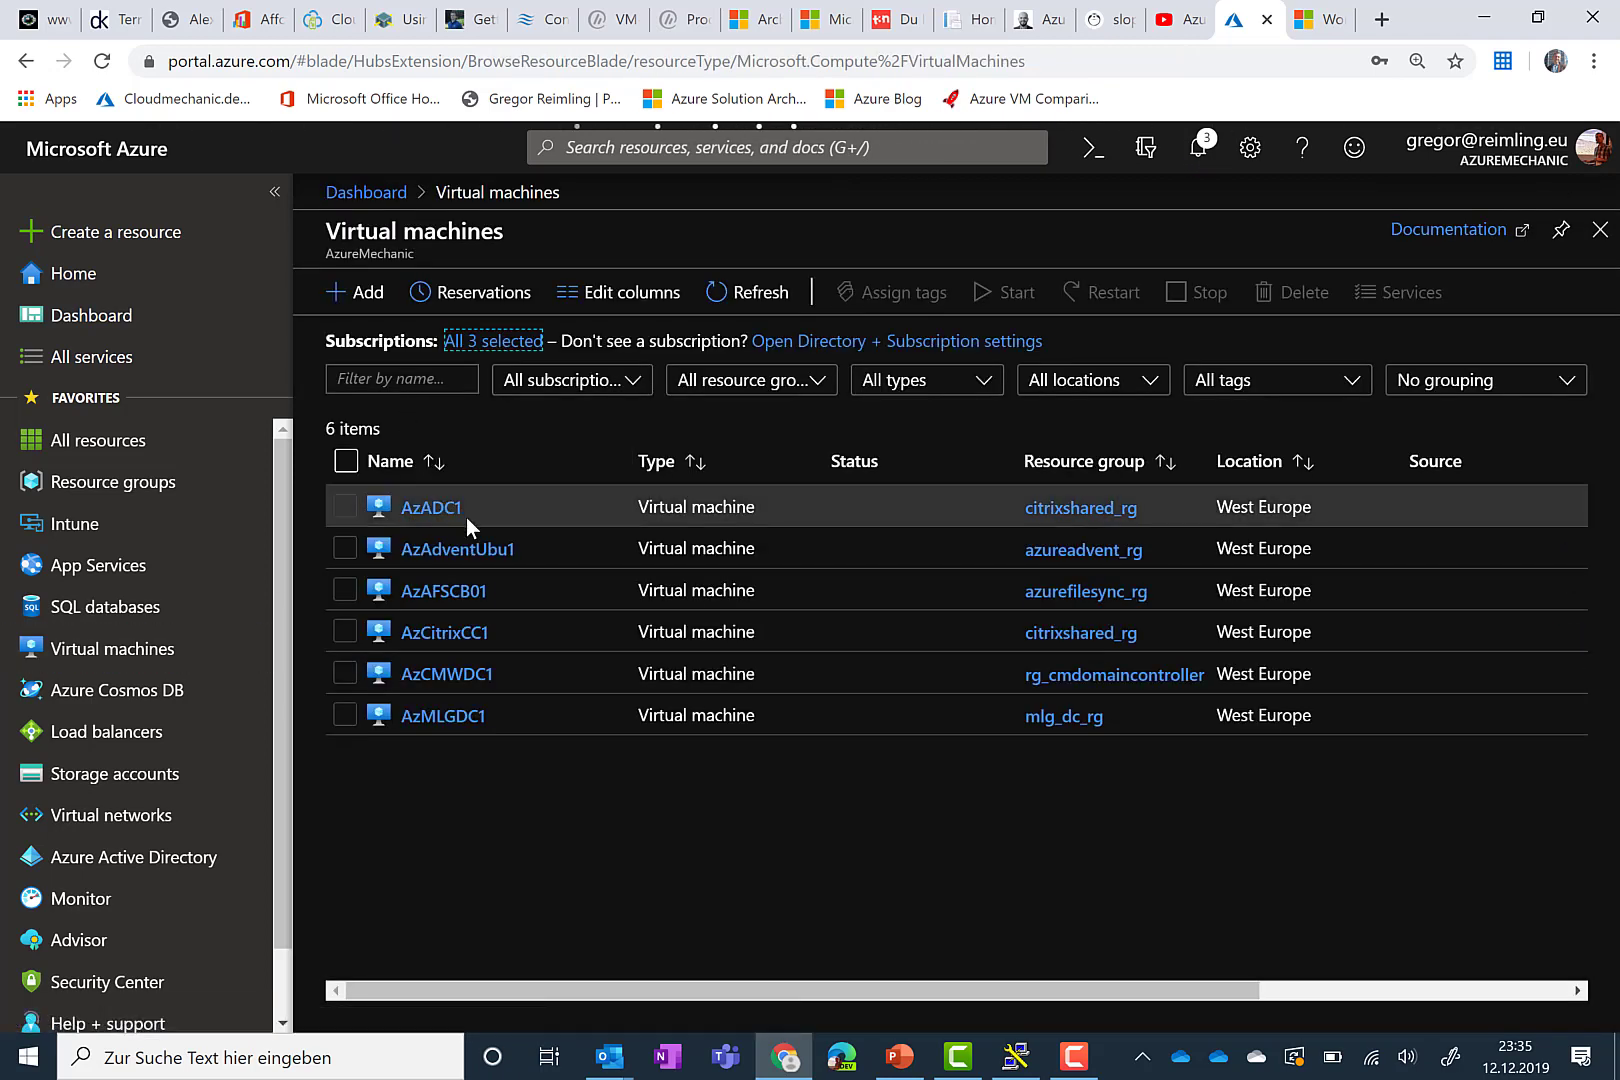
pyautogui.click(505, 562)
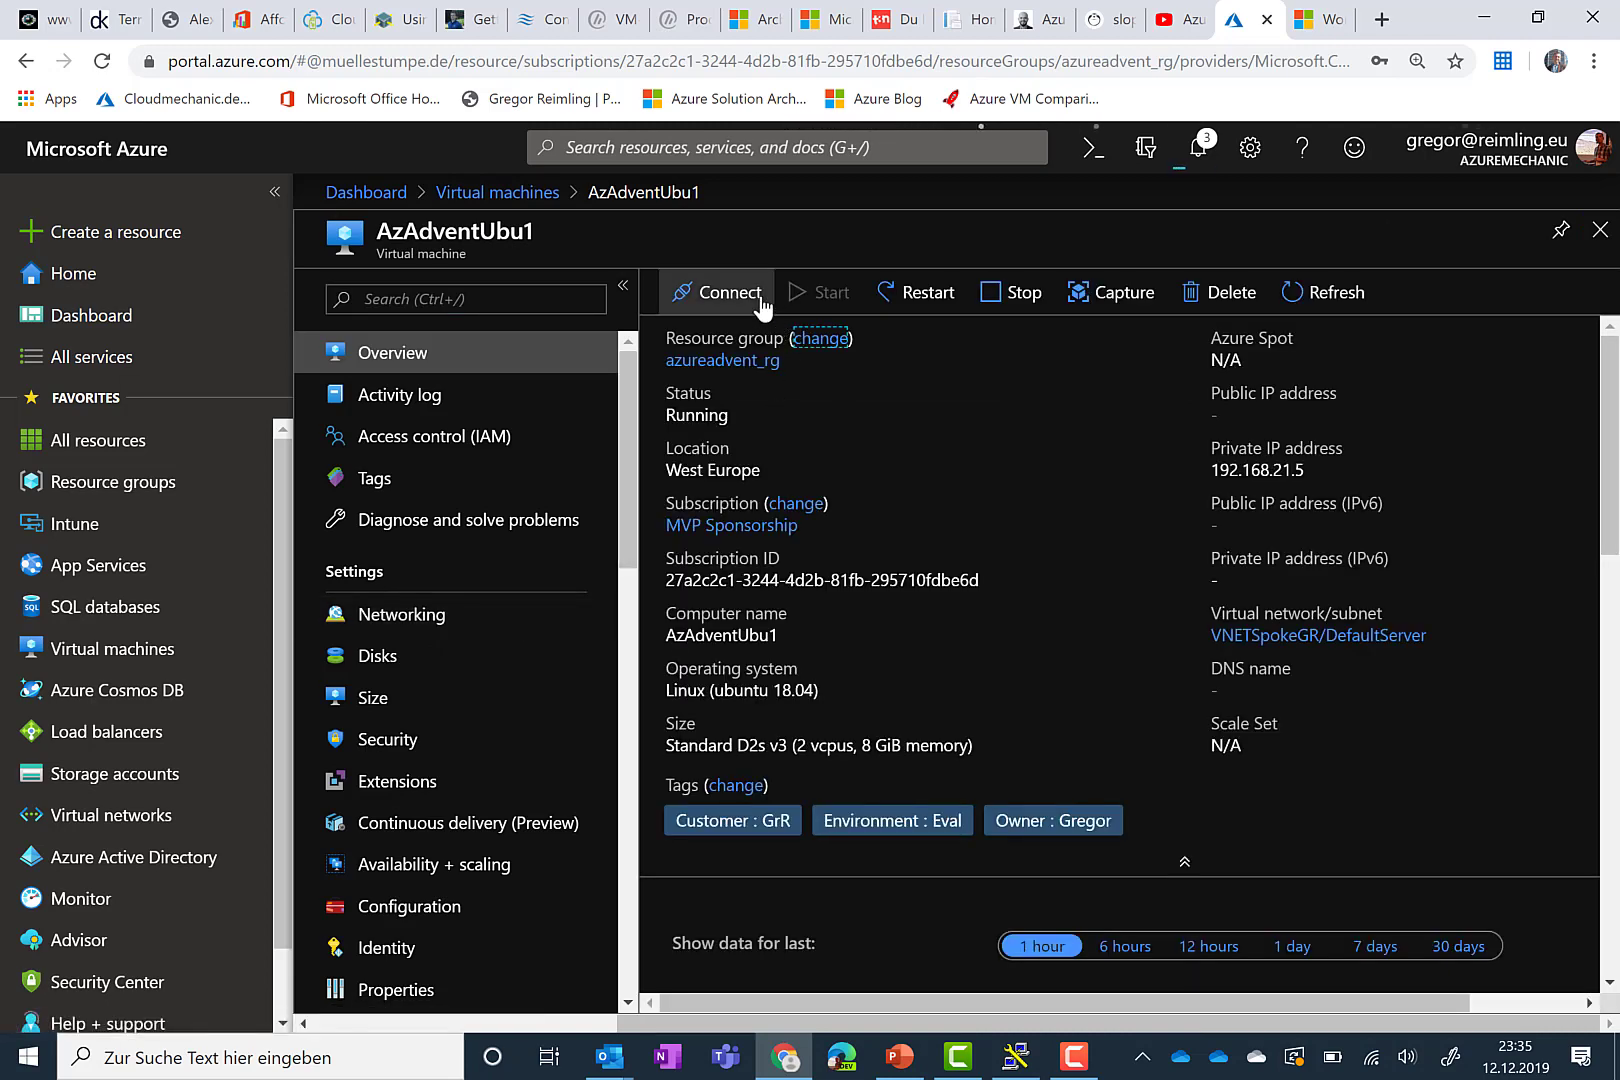
pyautogui.click(725, 298)
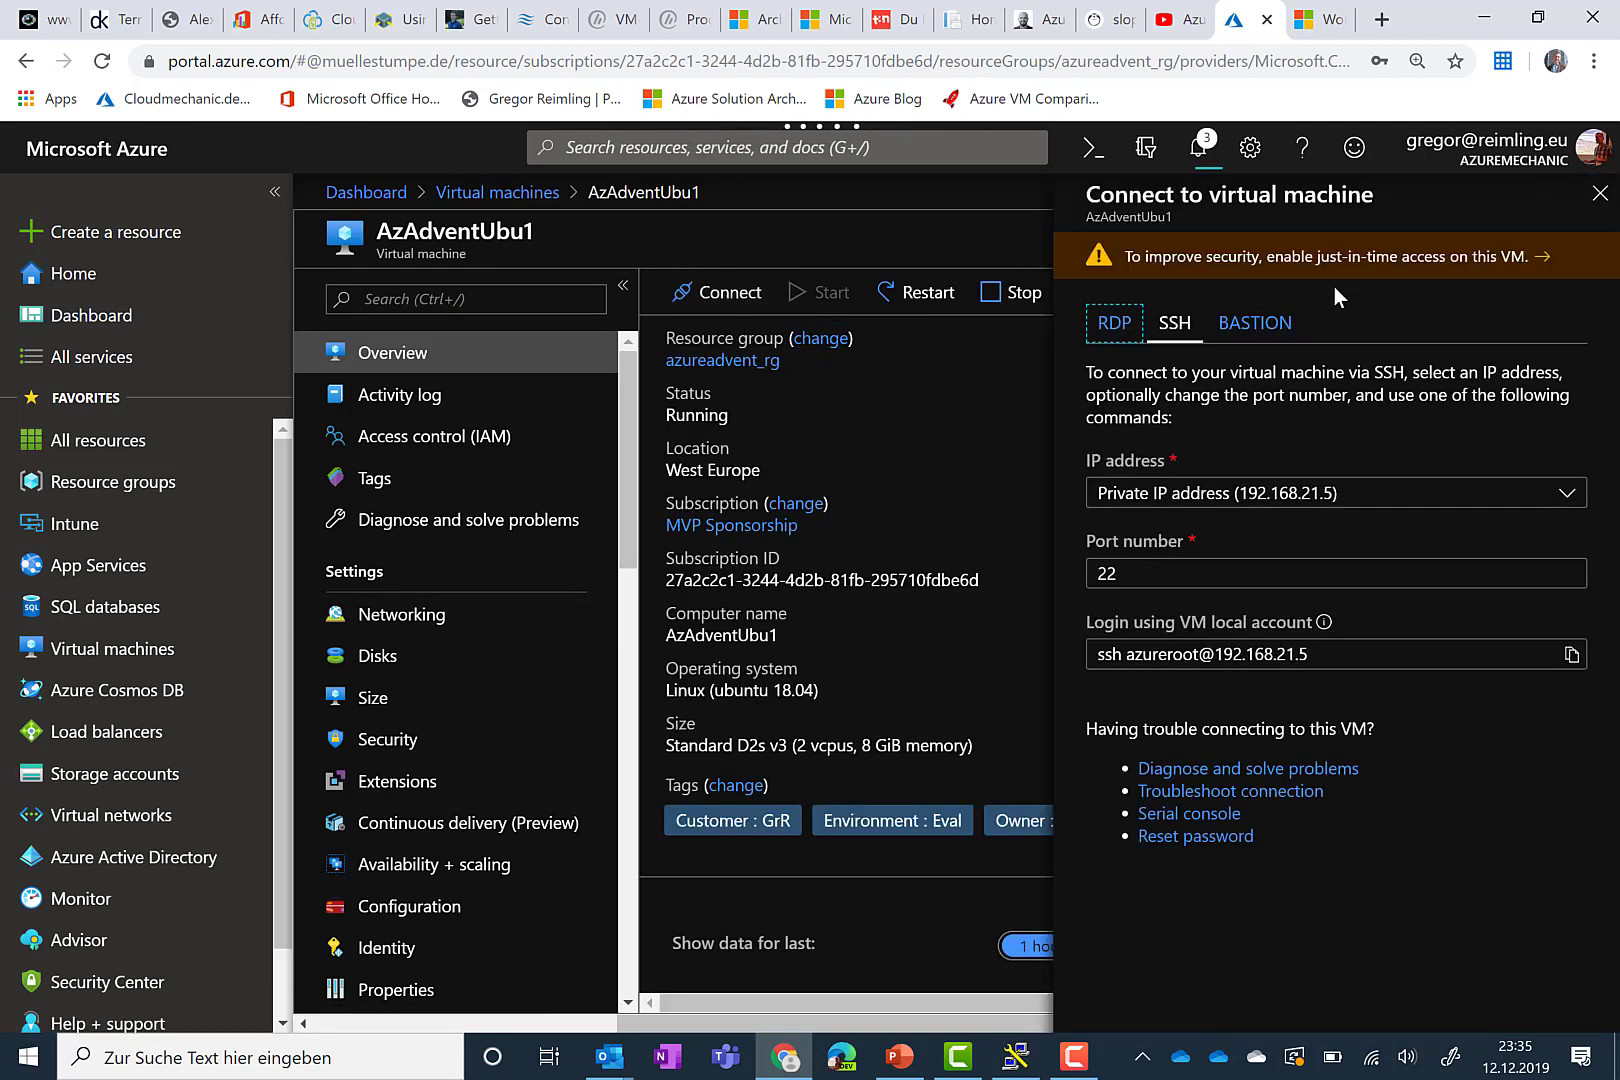
pyautogui.click(1130, 328)
pyautogui.click(1266, 336)
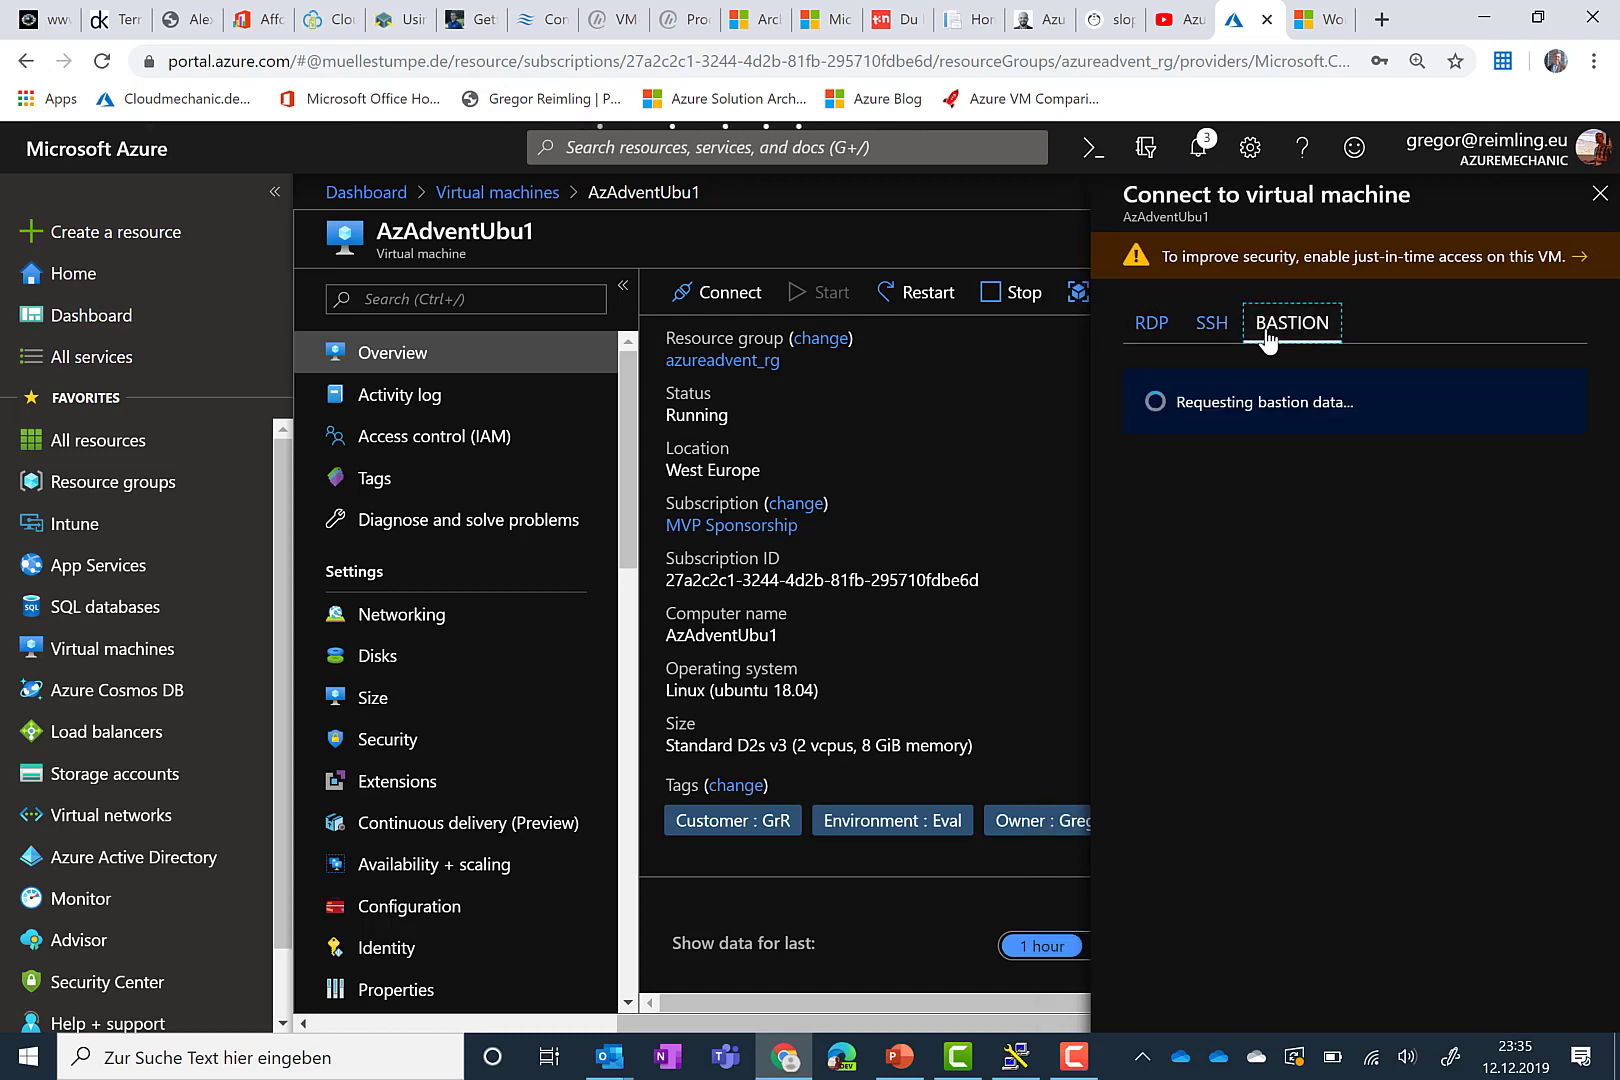
# Step: Connect to AzAdventUbu1 through Bastion as azureroot with the account password, and allow the session clipboard access
pyautogui.click(1270, 521)
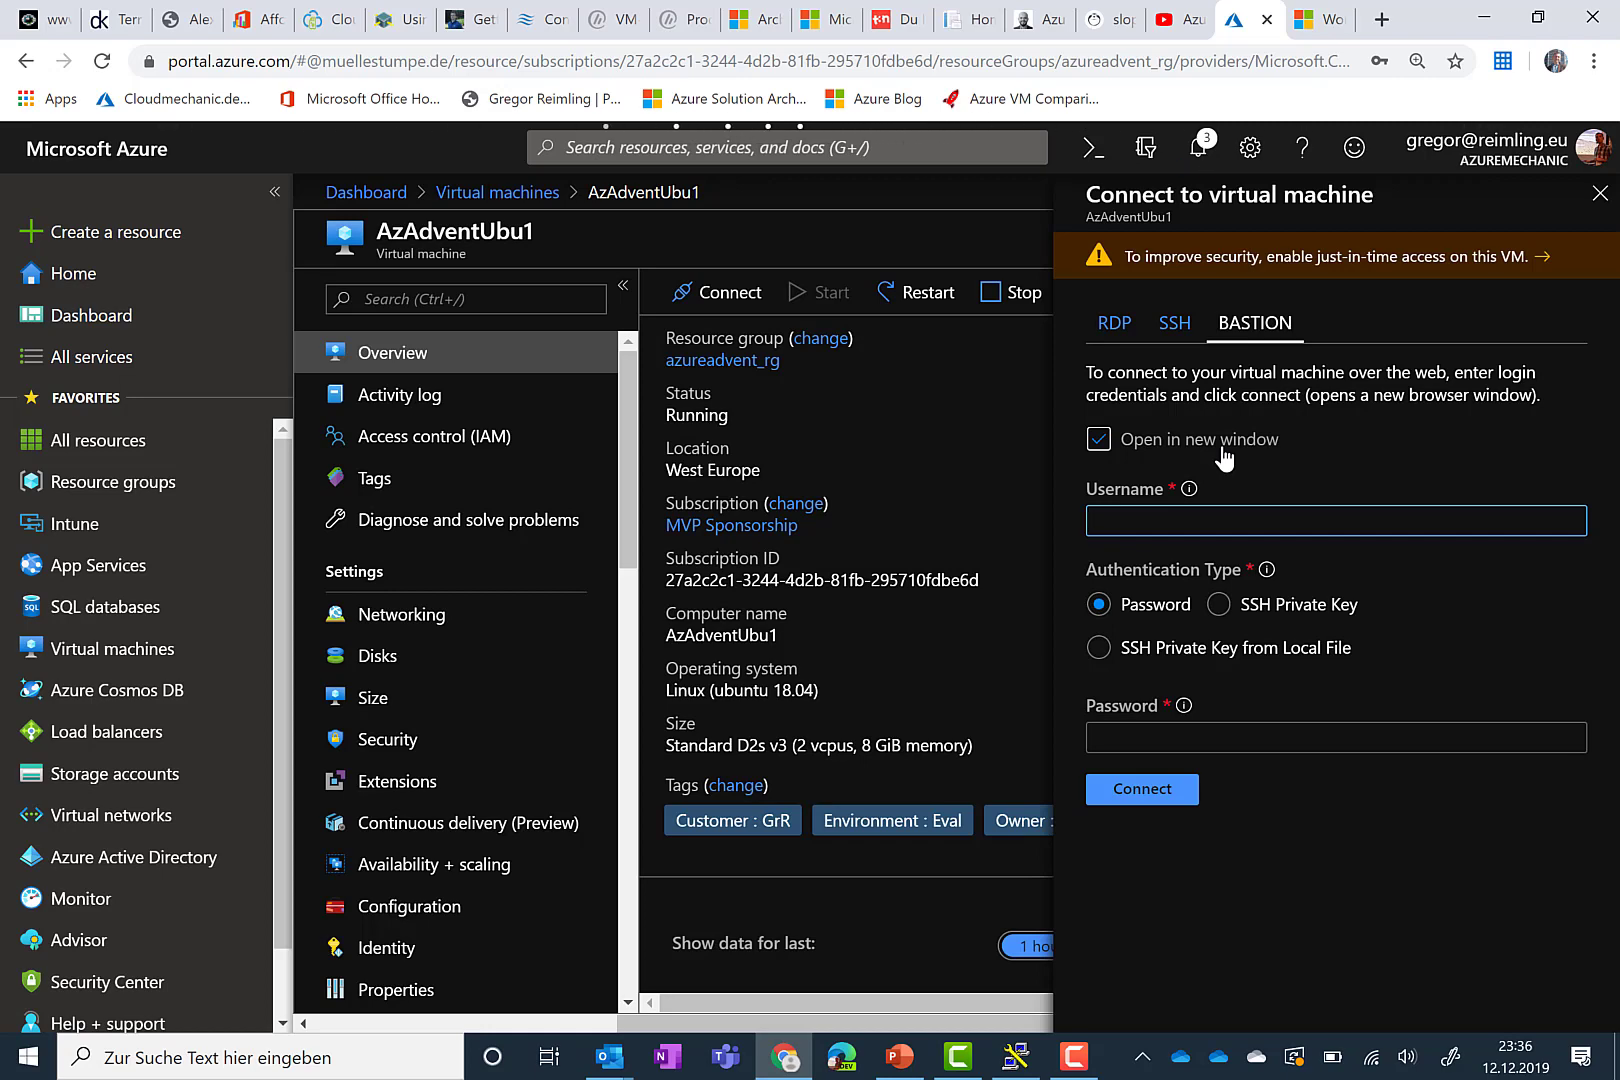
pyautogui.write('aure')
pyautogui.press('BackSpace')
pyautogui.press('BackSpace')
pyautogui.write('zureroot')
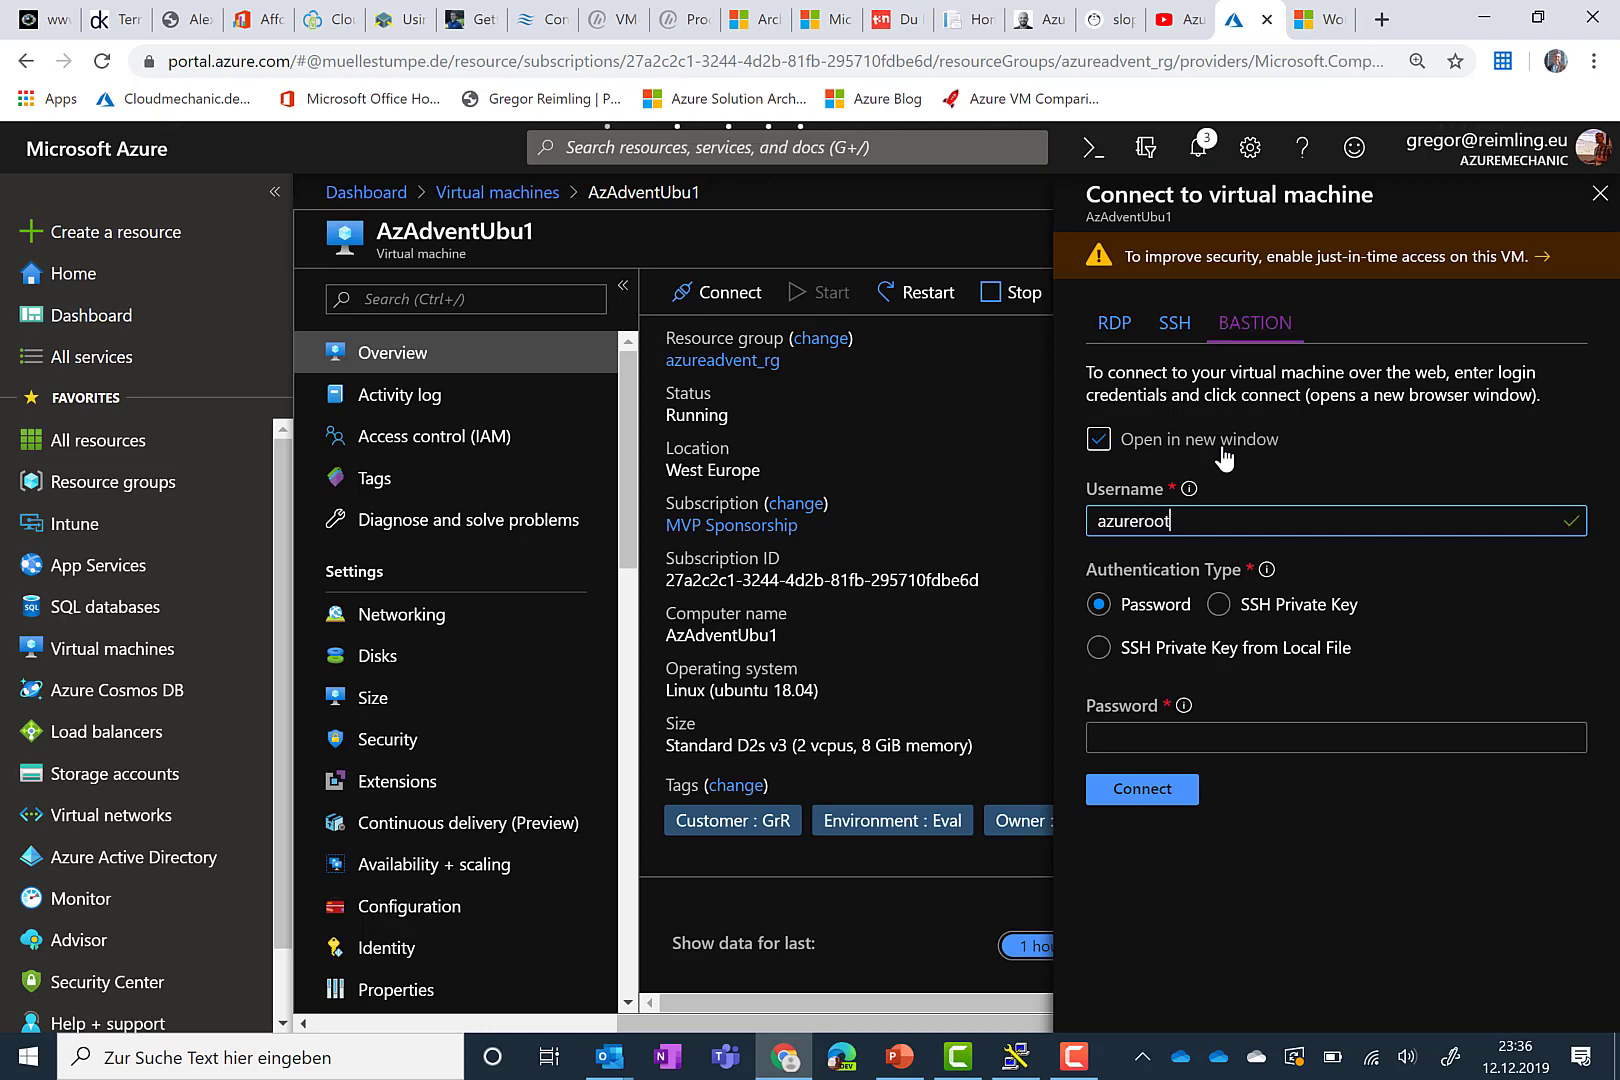
pyautogui.press('Tab')
pyautogui.press('Tab')
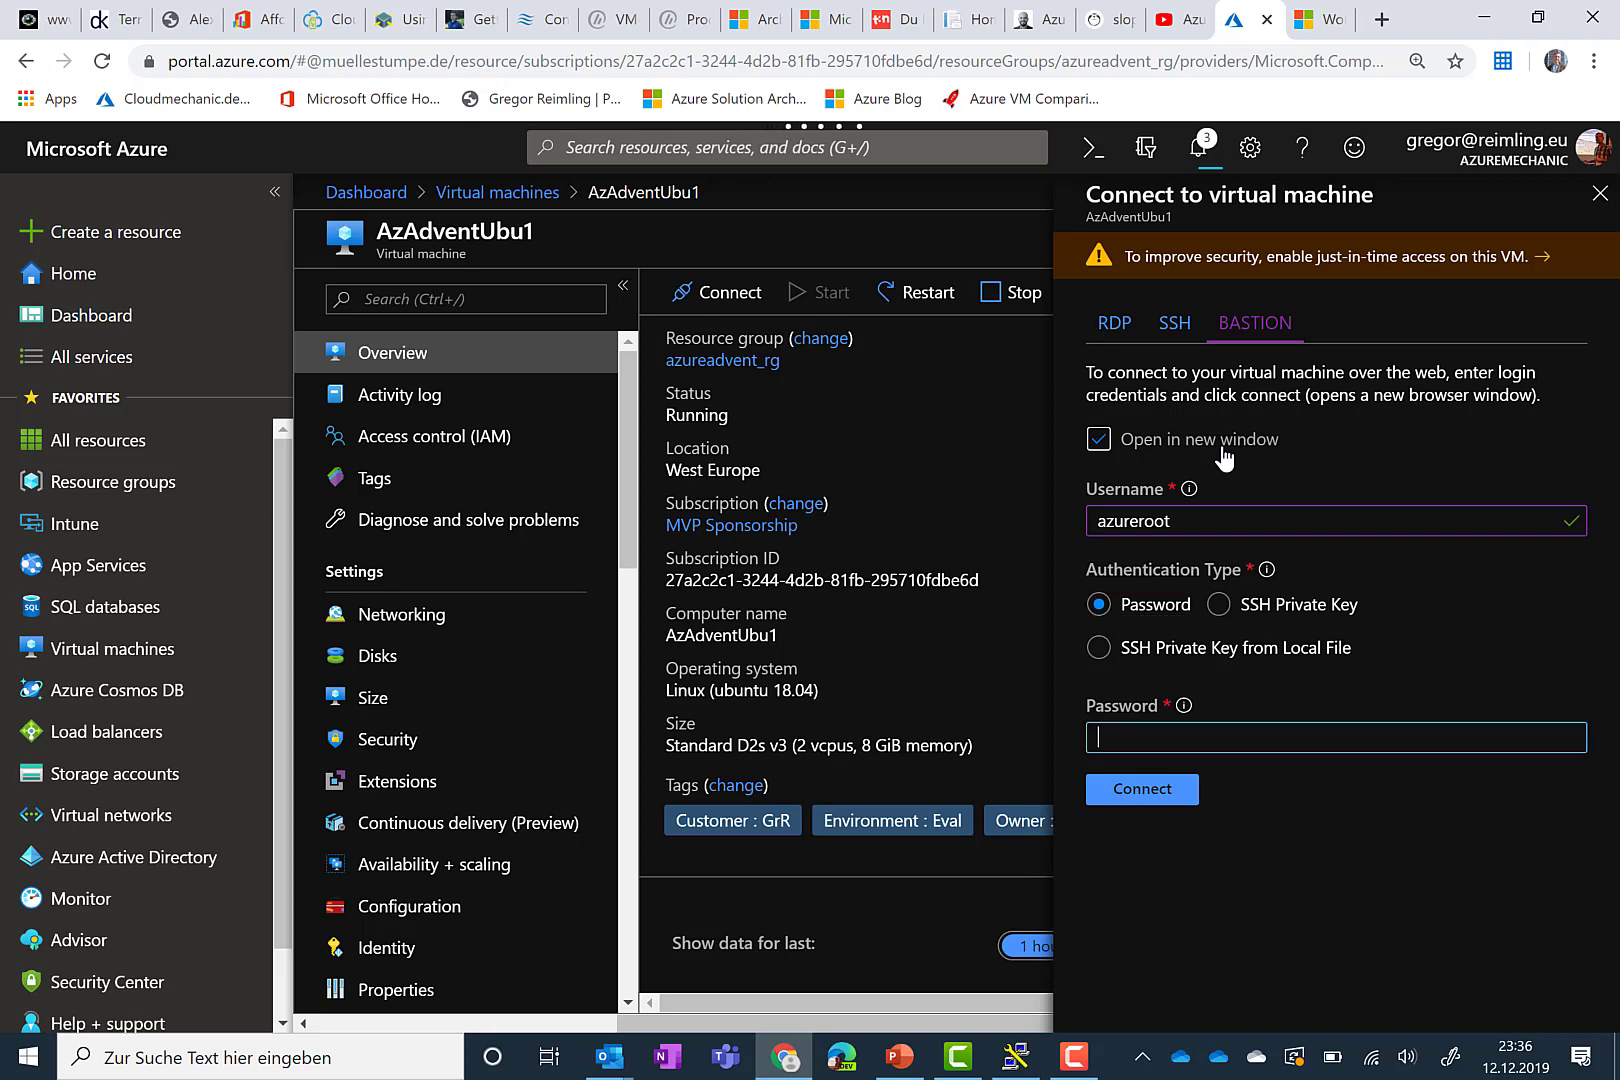
pyautogui.write('****************')
pyautogui.click(1180, 795)
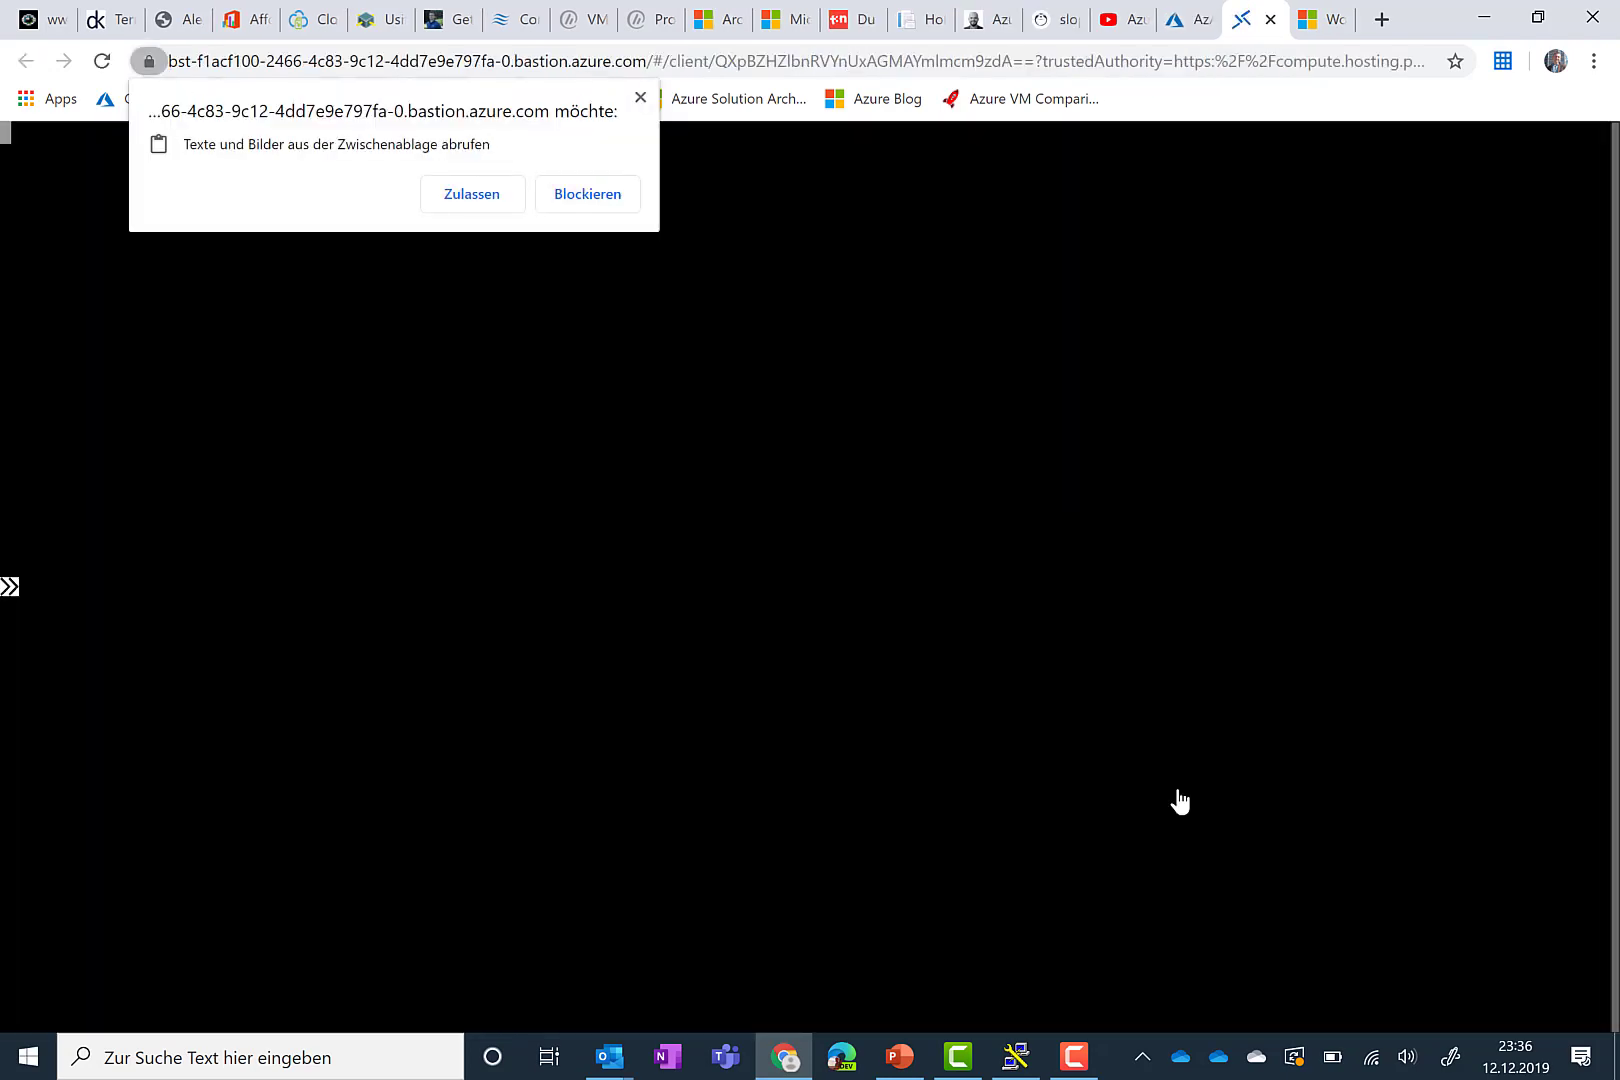
pyautogui.click(456, 190)
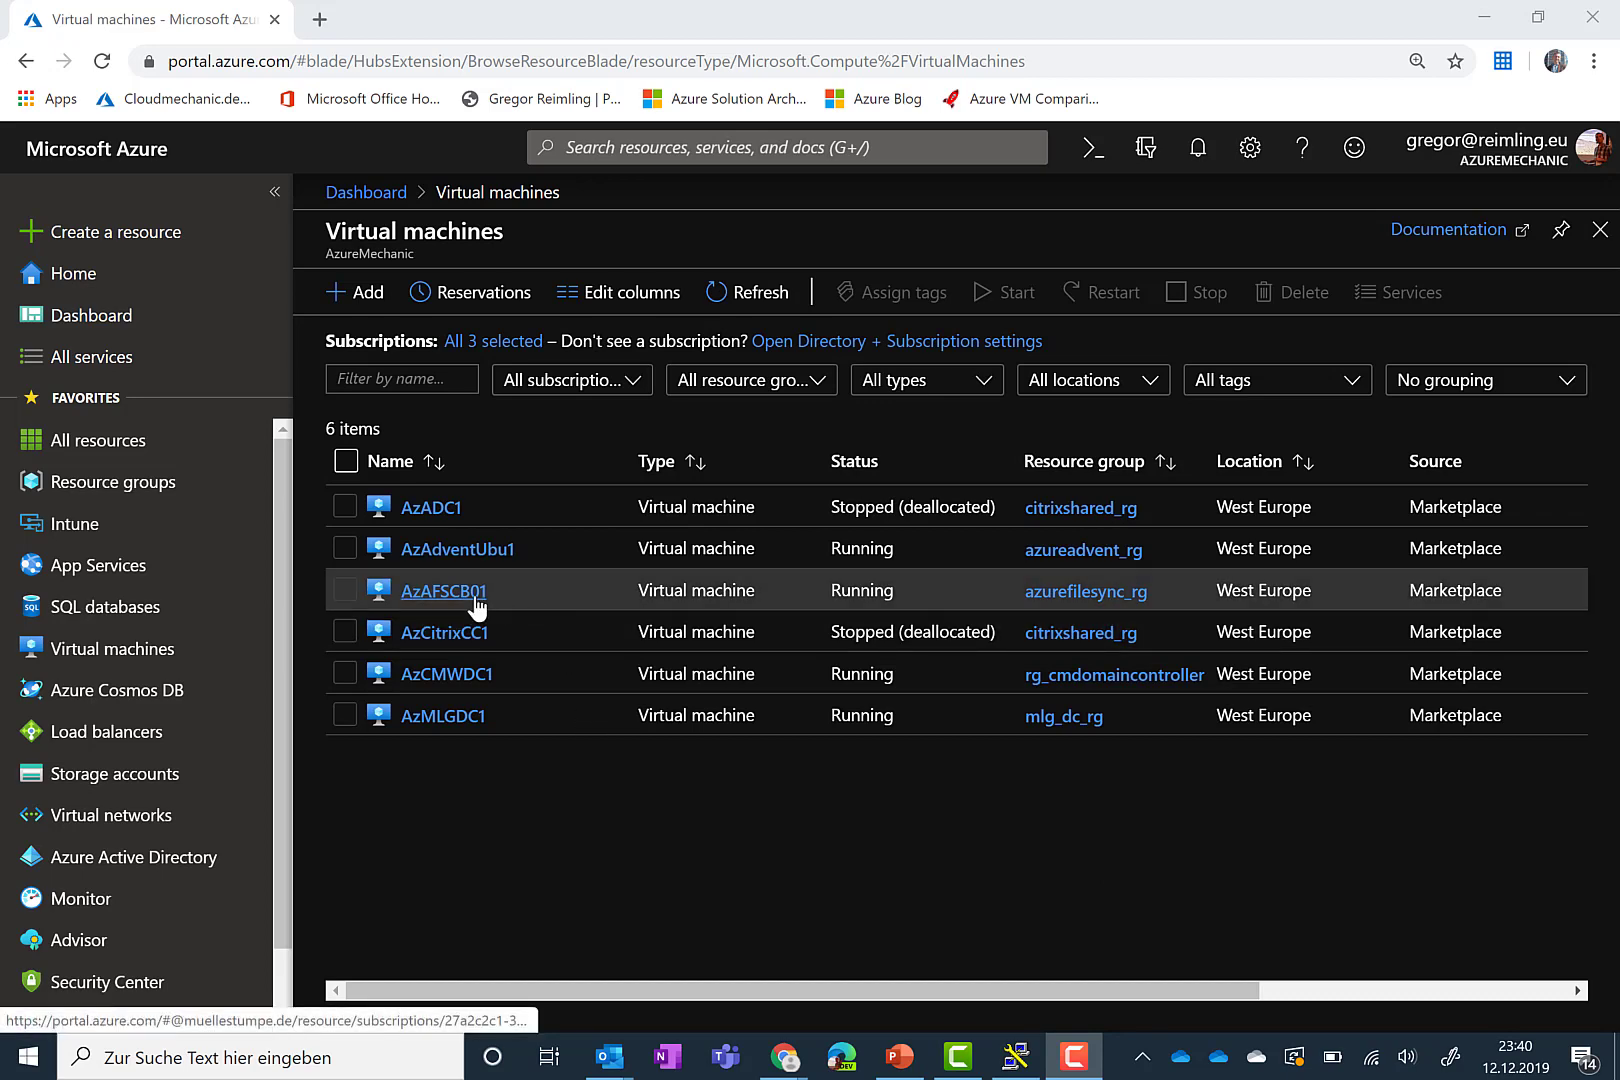
# Step: Bring up the Bastion connection options for the AzAFSCB01 virtual machine
pyautogui.click(445, 591)
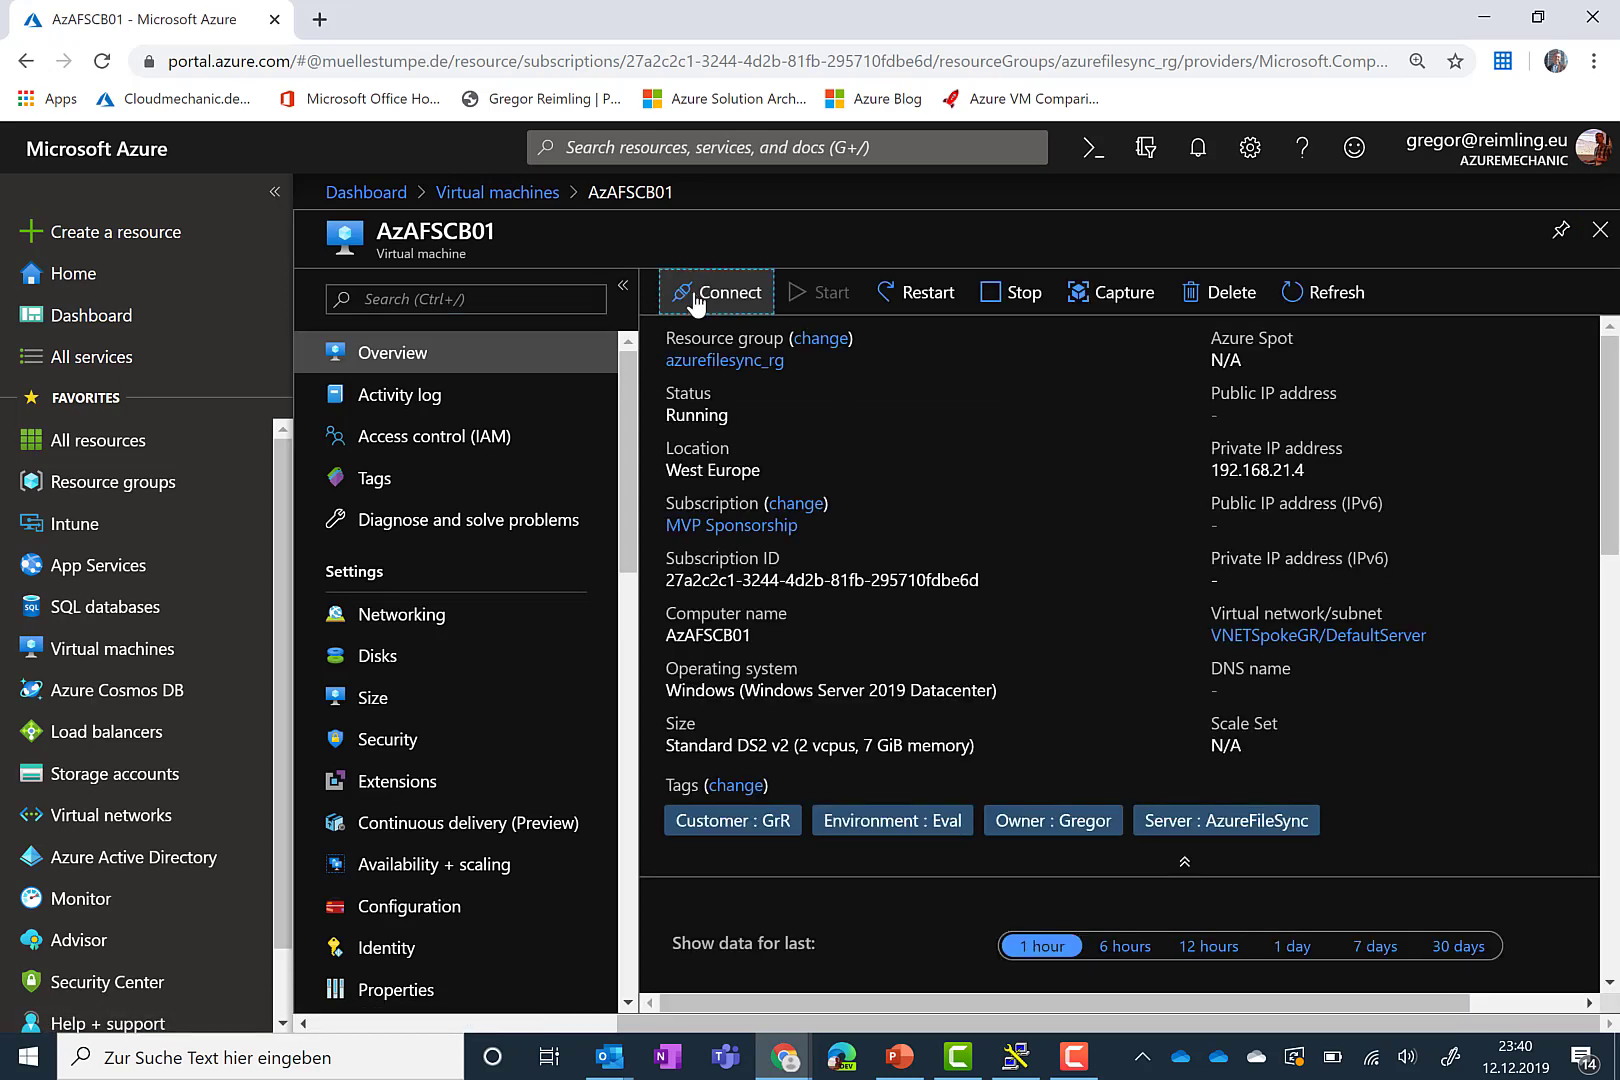
pyautogui.click(694, 292)
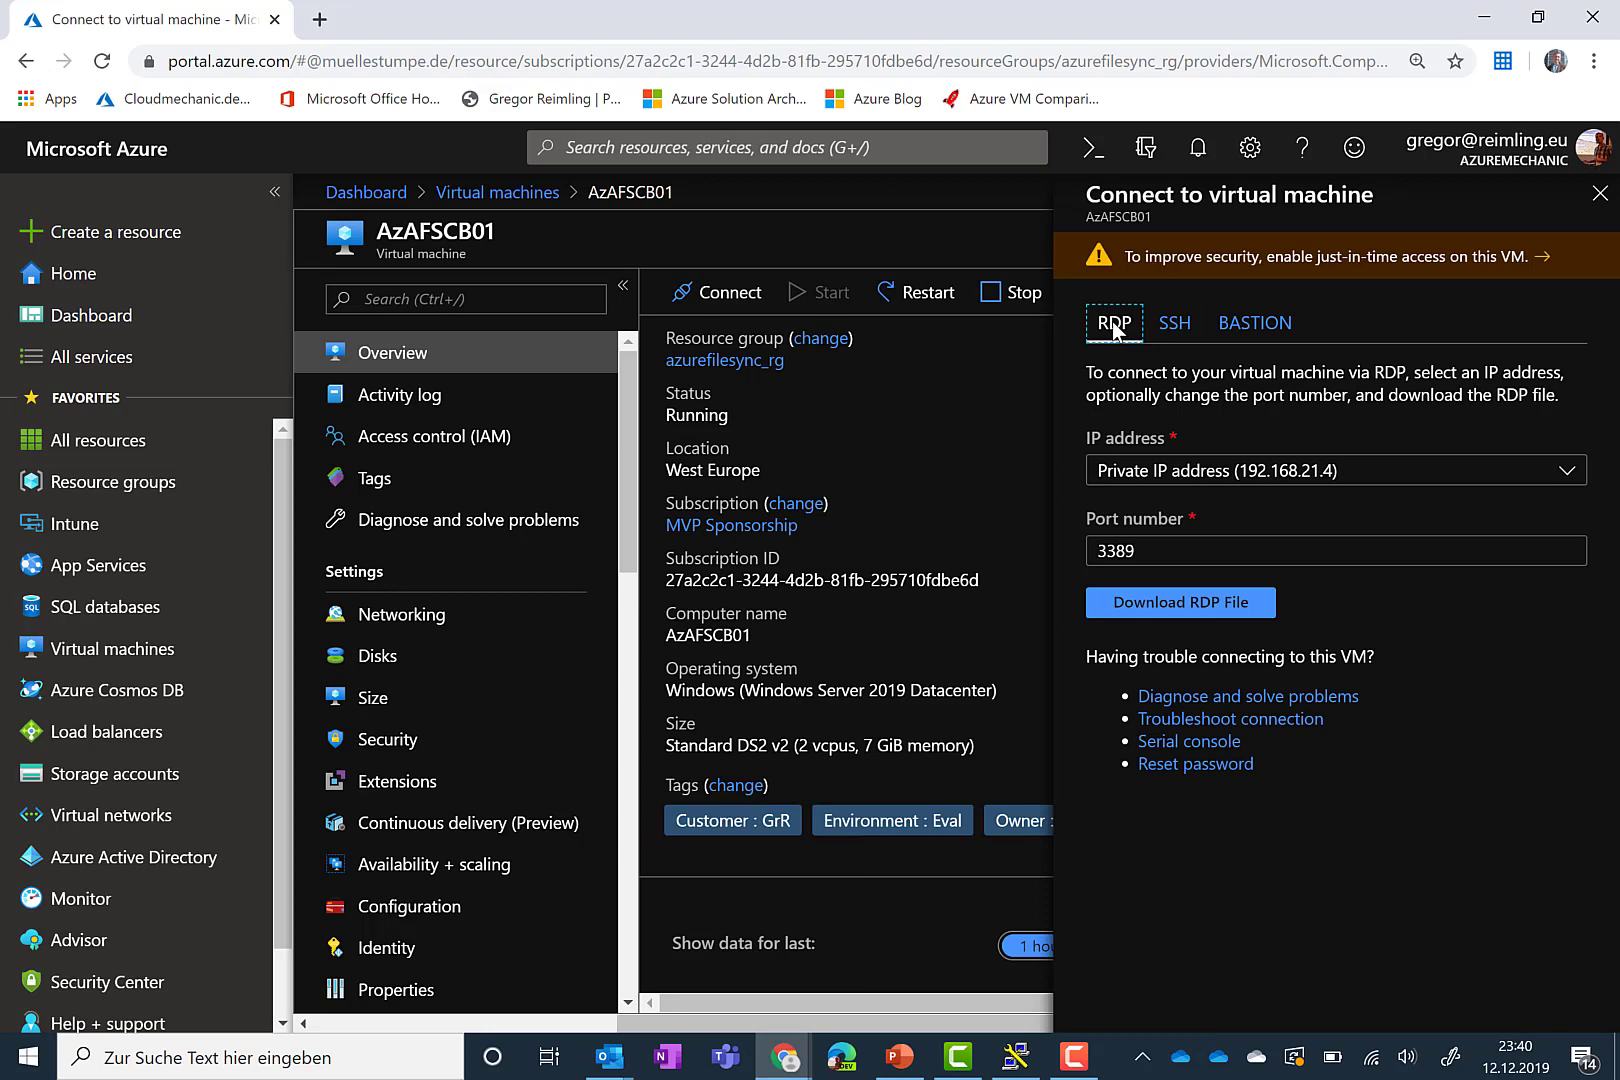
pyautogui.click(1240, 321)
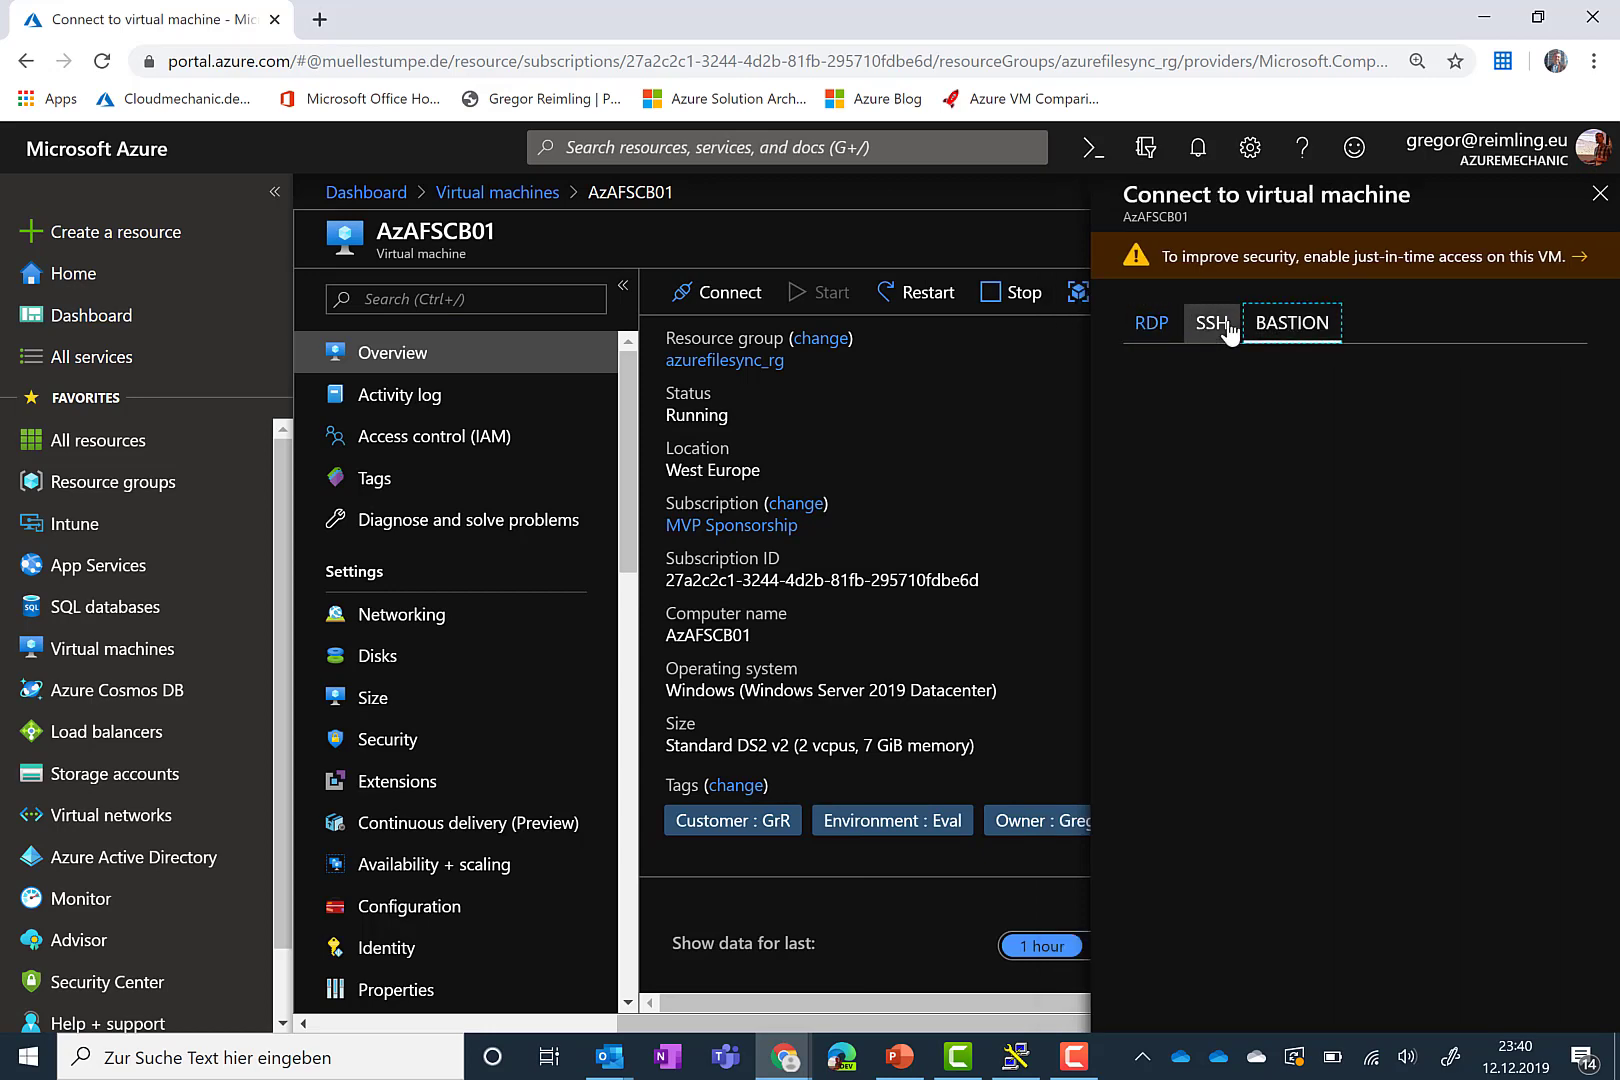
# Step: Enter the username AzureRoot and the account password, and connect to AzAFSCB01 through Bastion
pyautogui.click(1275, 513)
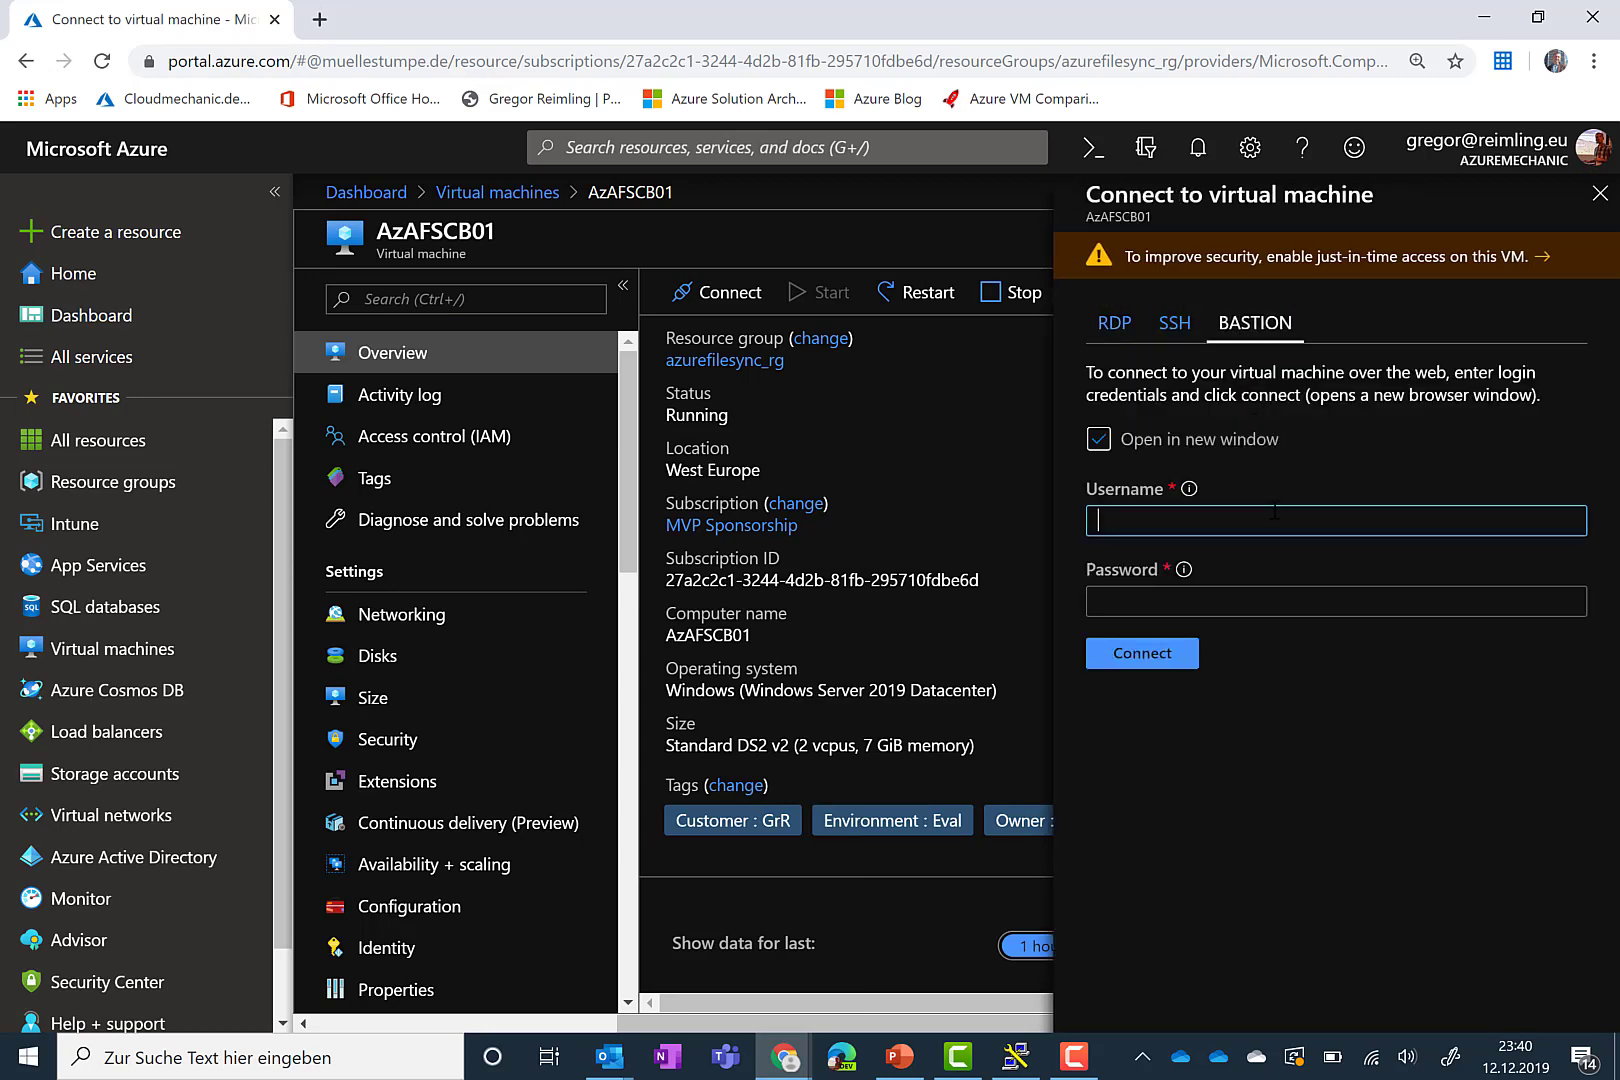
pyautogui.write('AzureRoot')
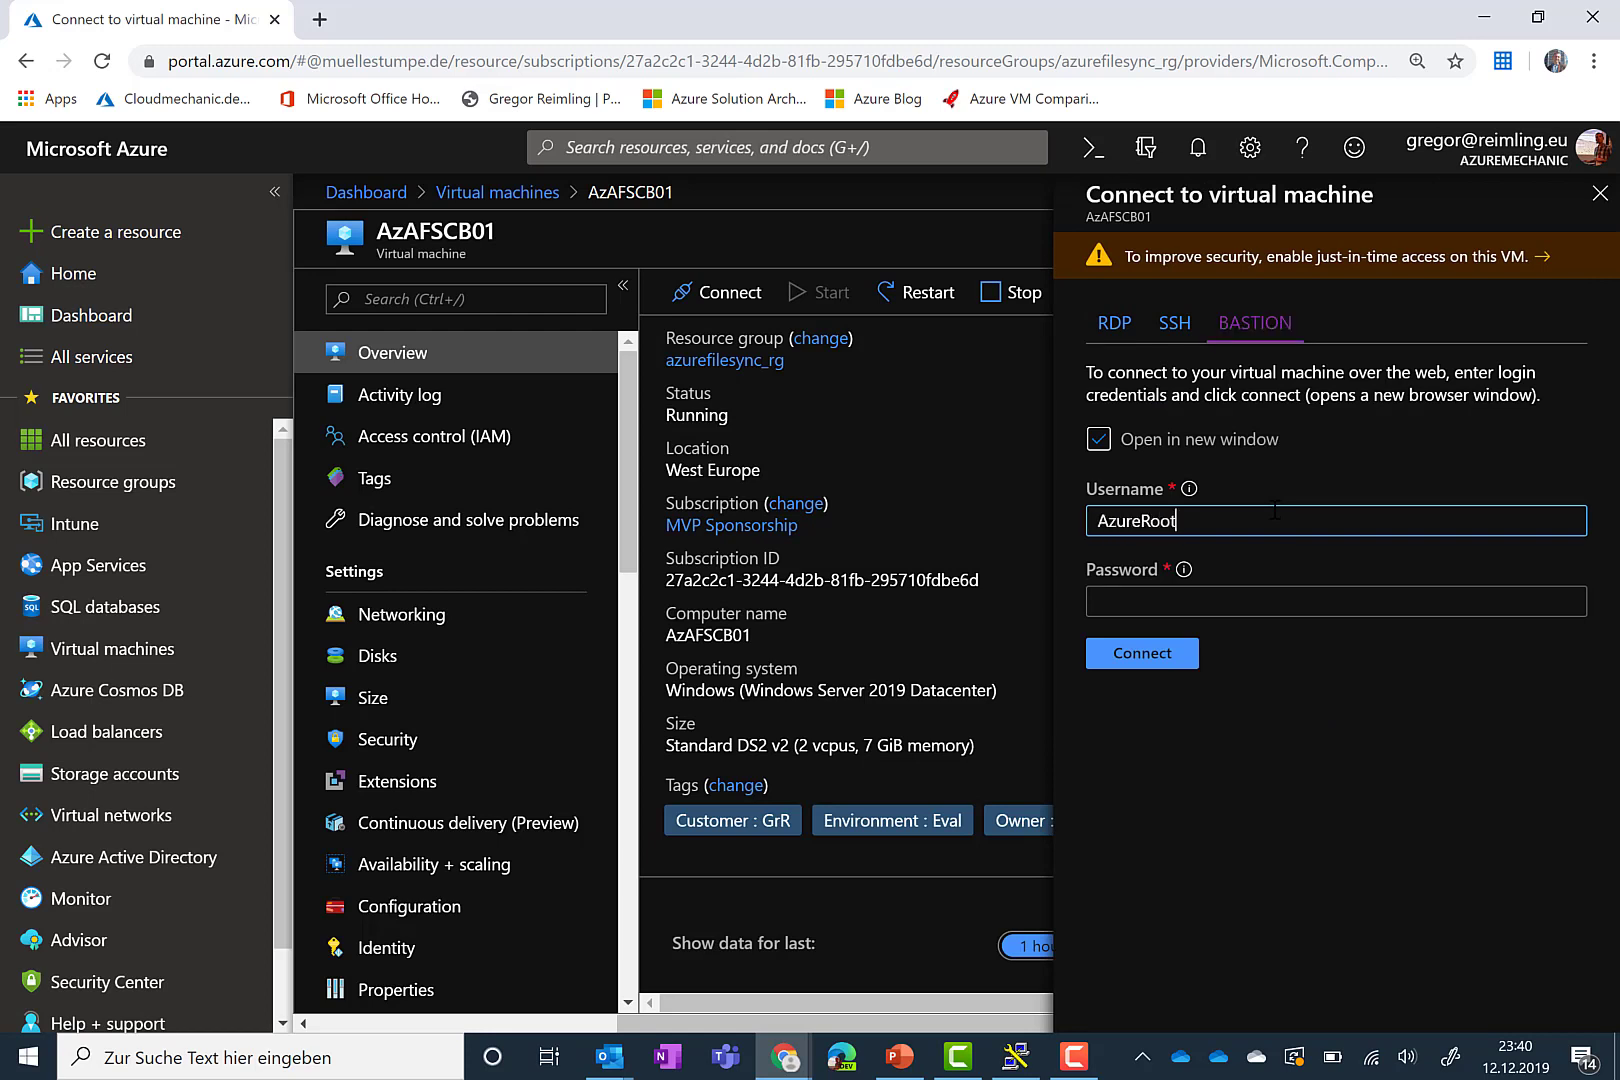
pyautogui.press('Tab')
pyautogui.write('•••••••••••')
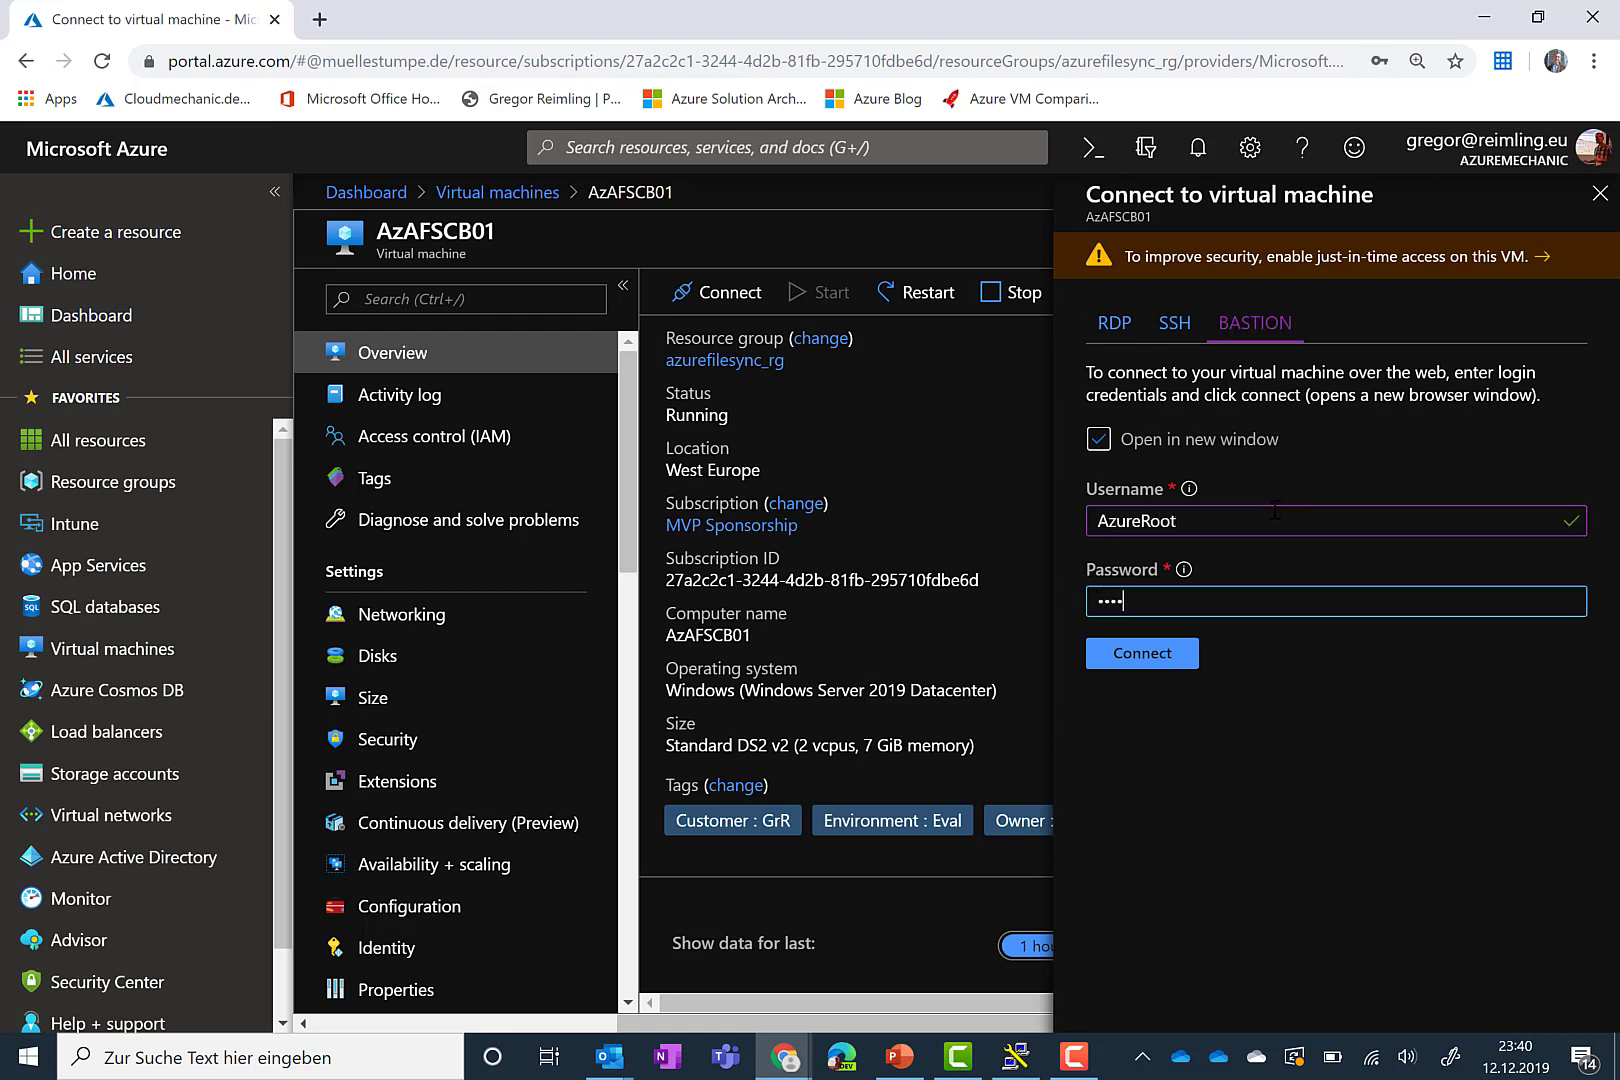
pyautogui.write('••••••')
pyautogui.press('Return')
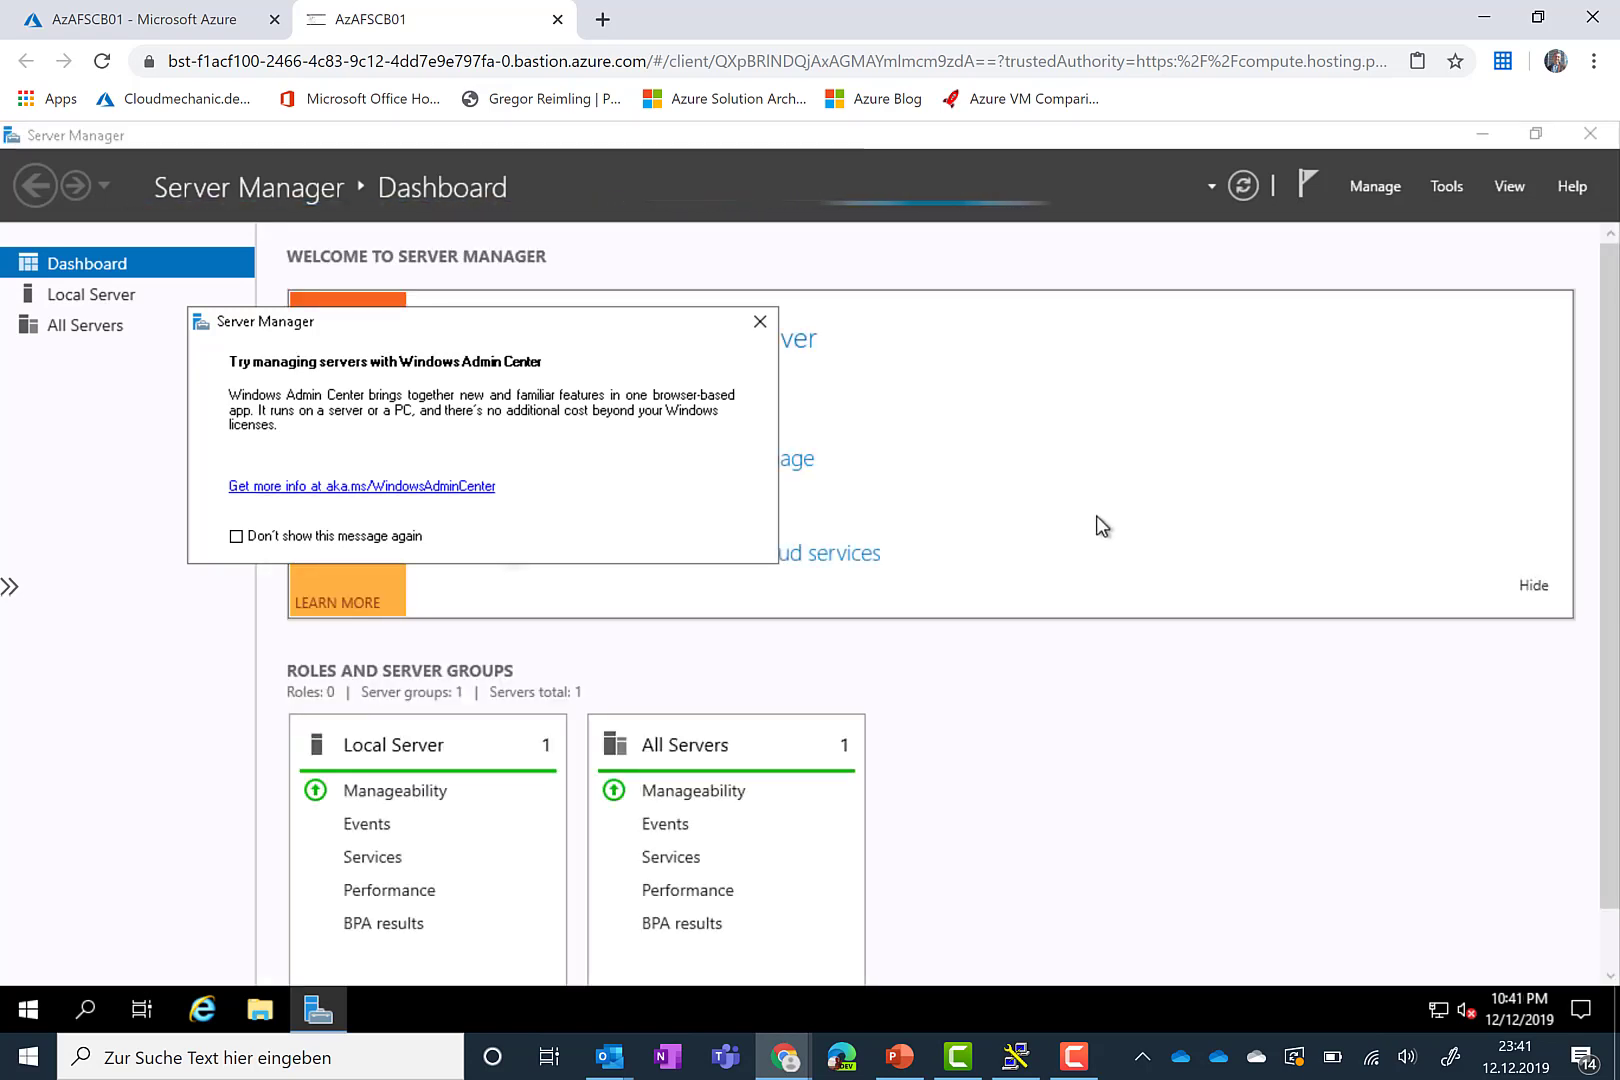
# Step: Examine the clipboard and fullscreen options of the AzAFSCB01 Bastion session, and close the session
pyautogui.click(8, 589)
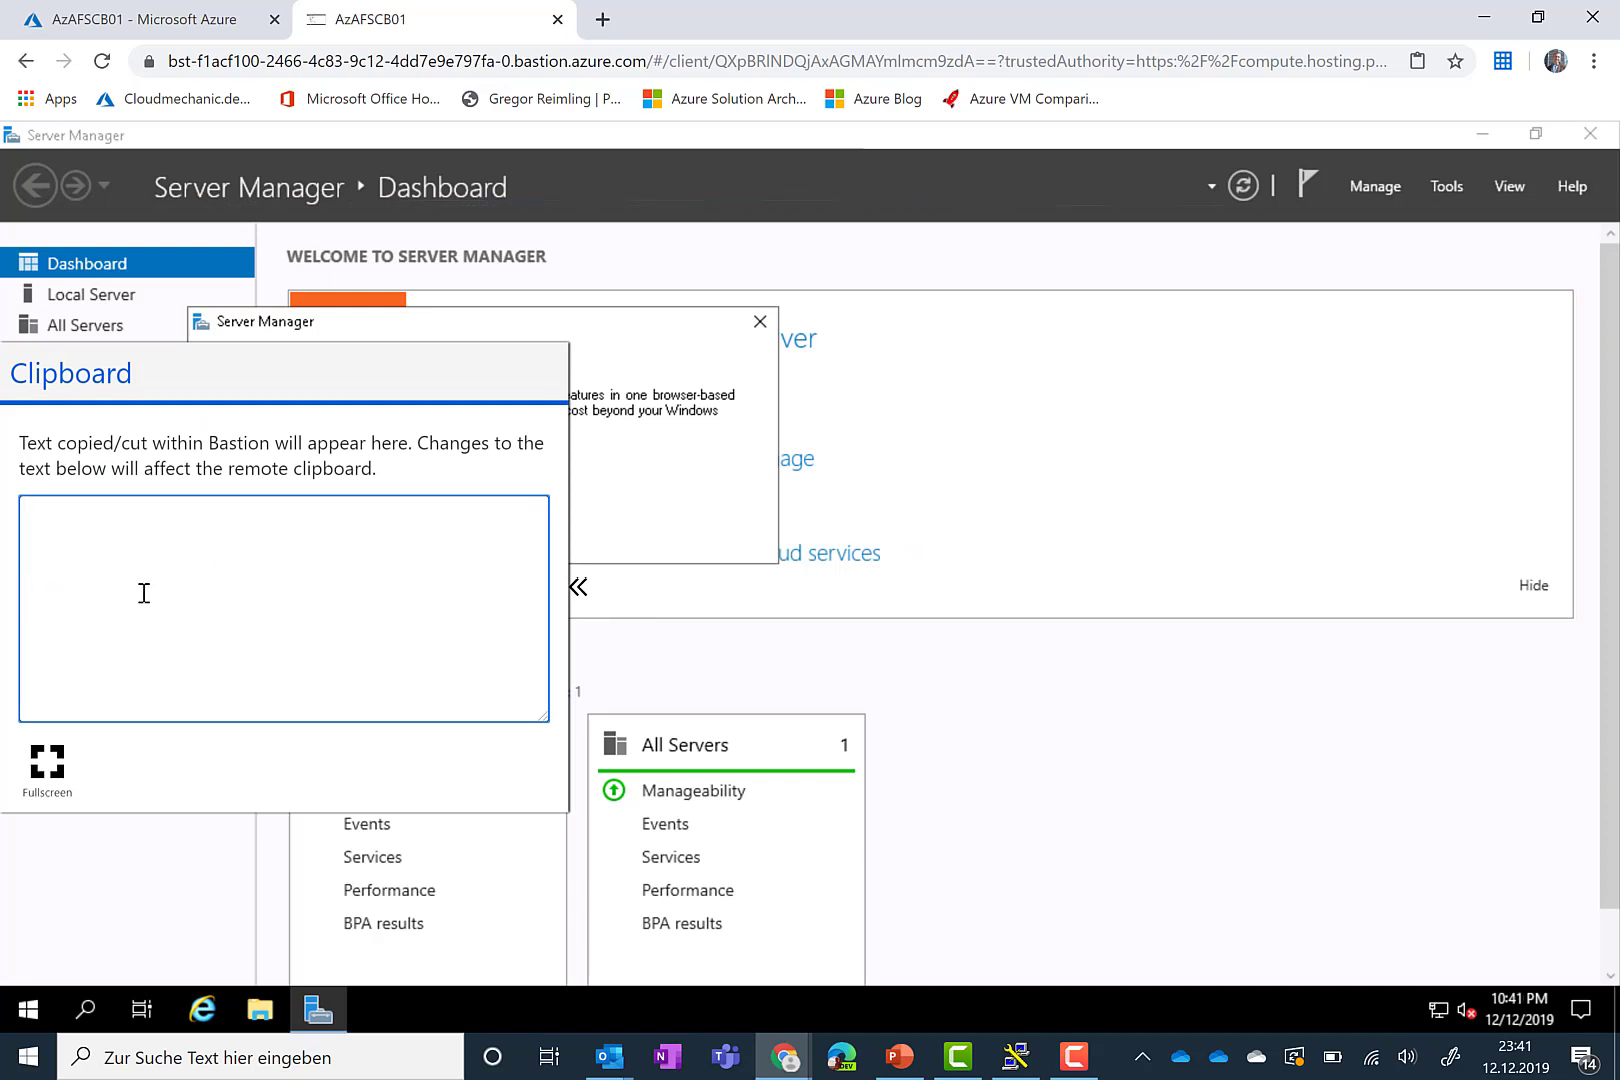
pyautogui.click(579, 588)
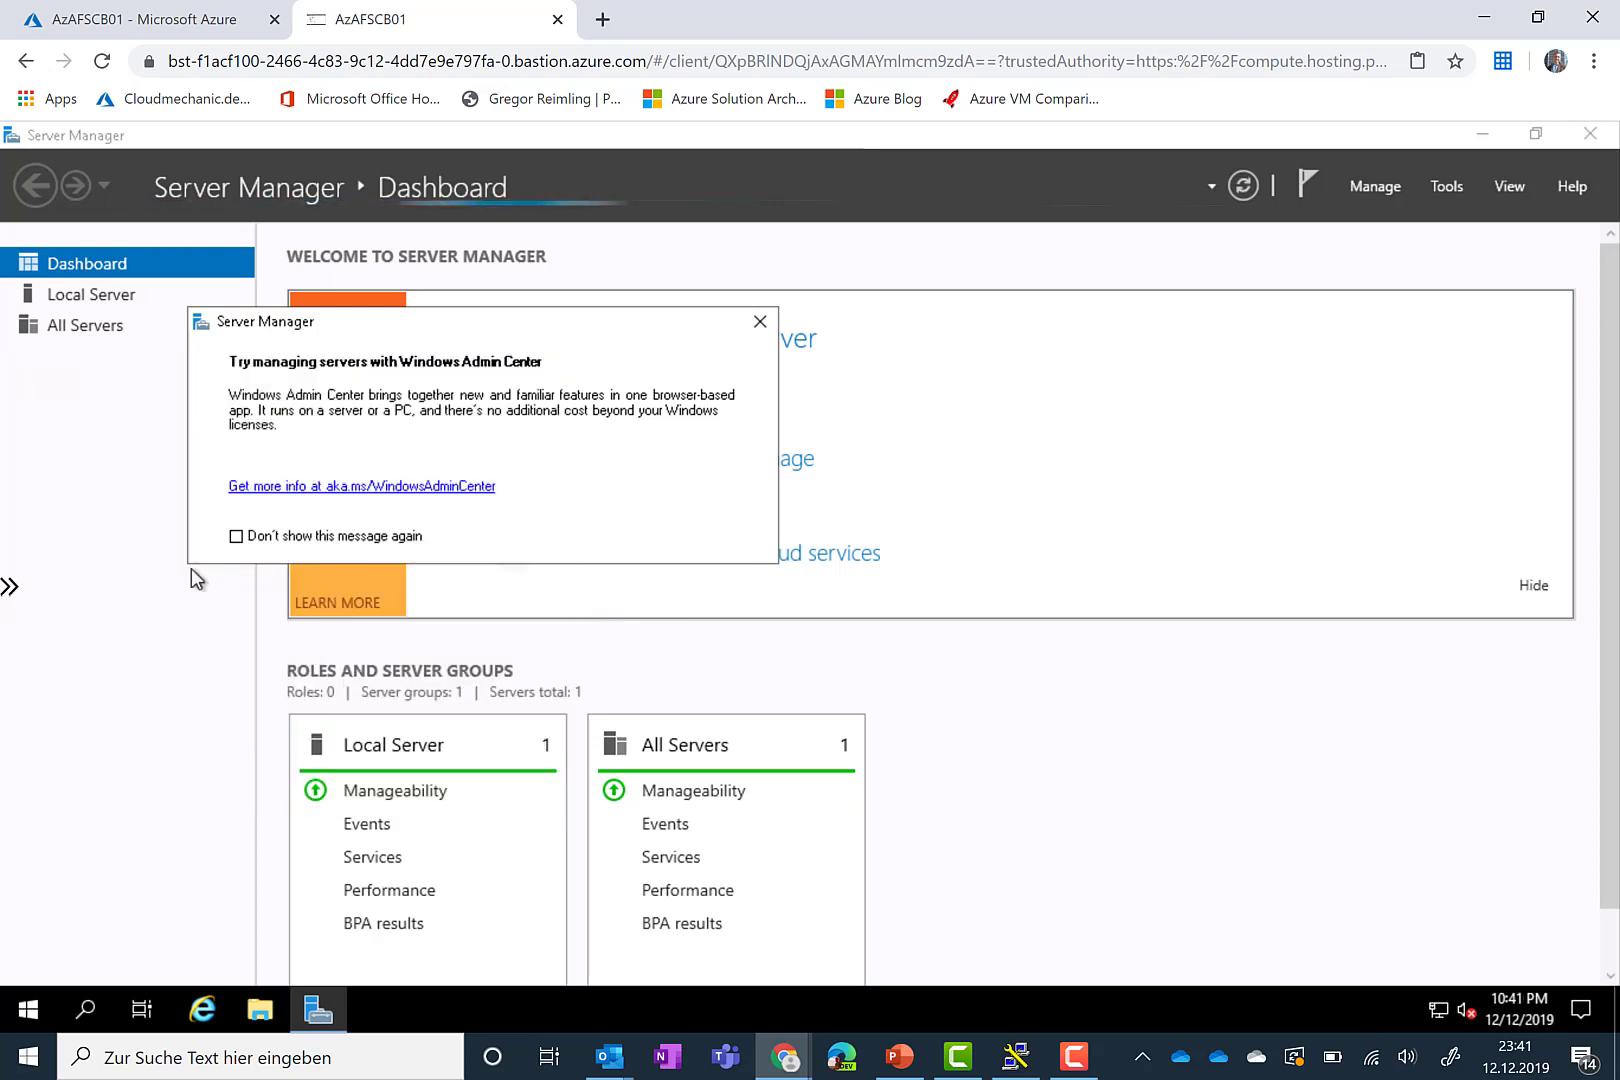
pyautogui.click(11, 590)
pyautogui.click(244, 540)
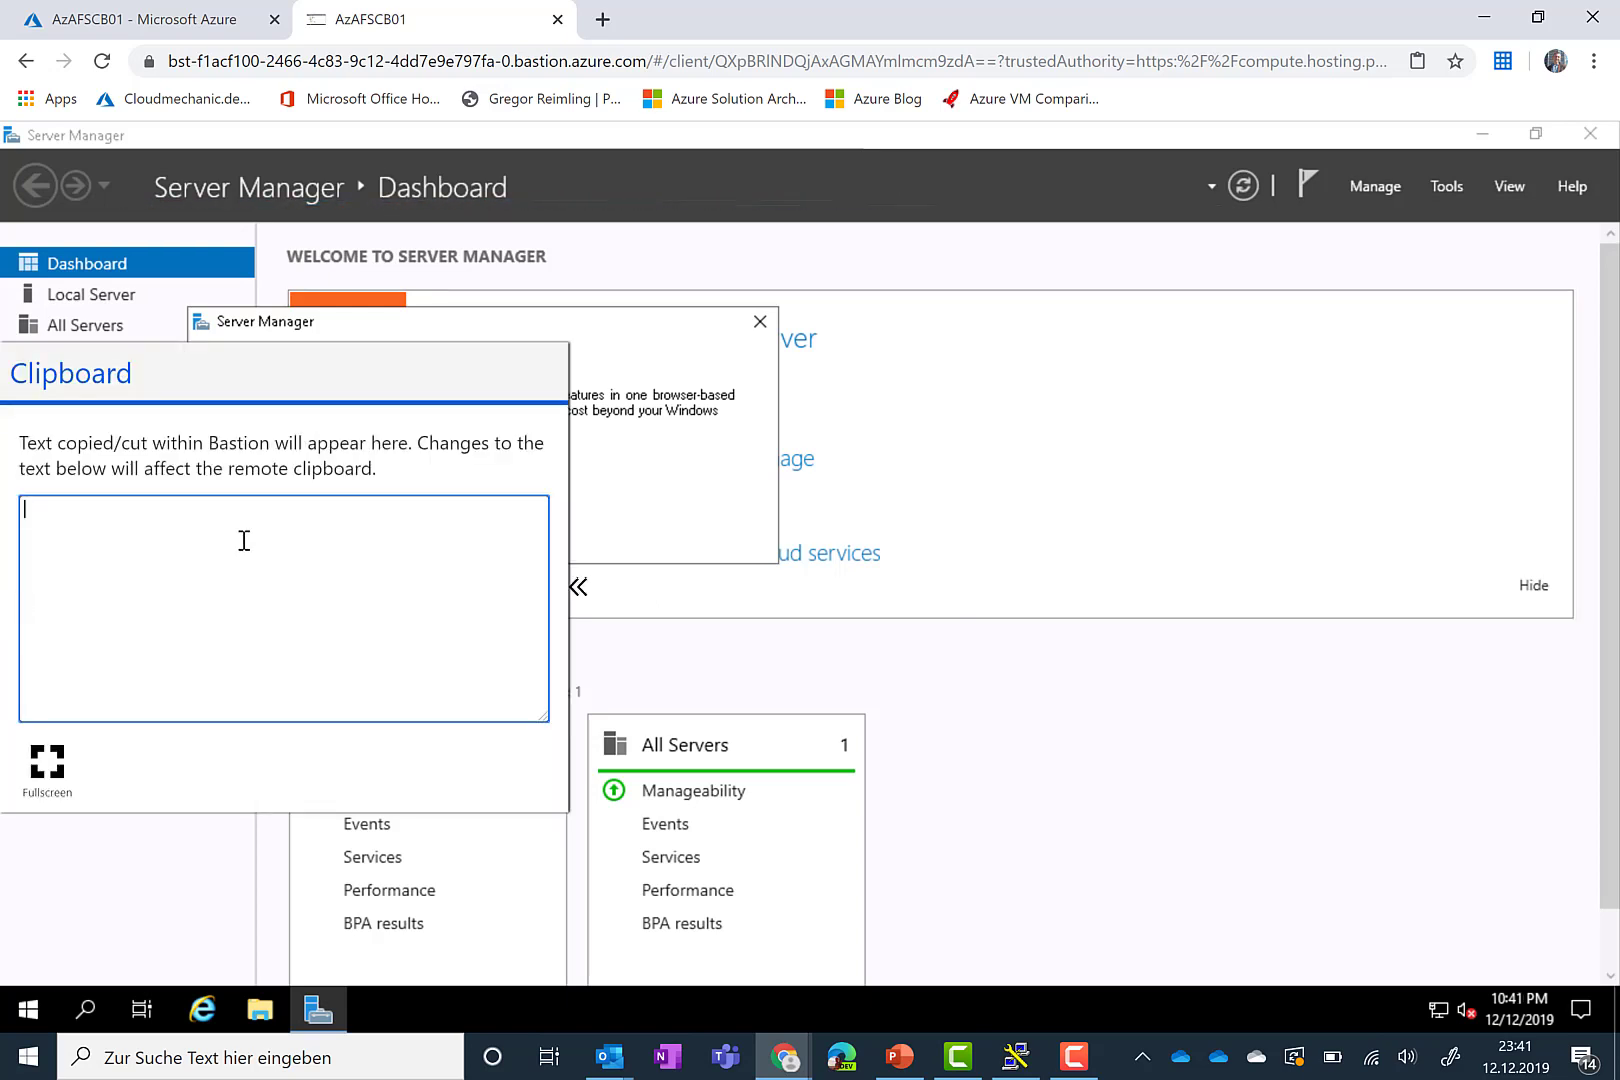
pyautogui.click(580, 588)
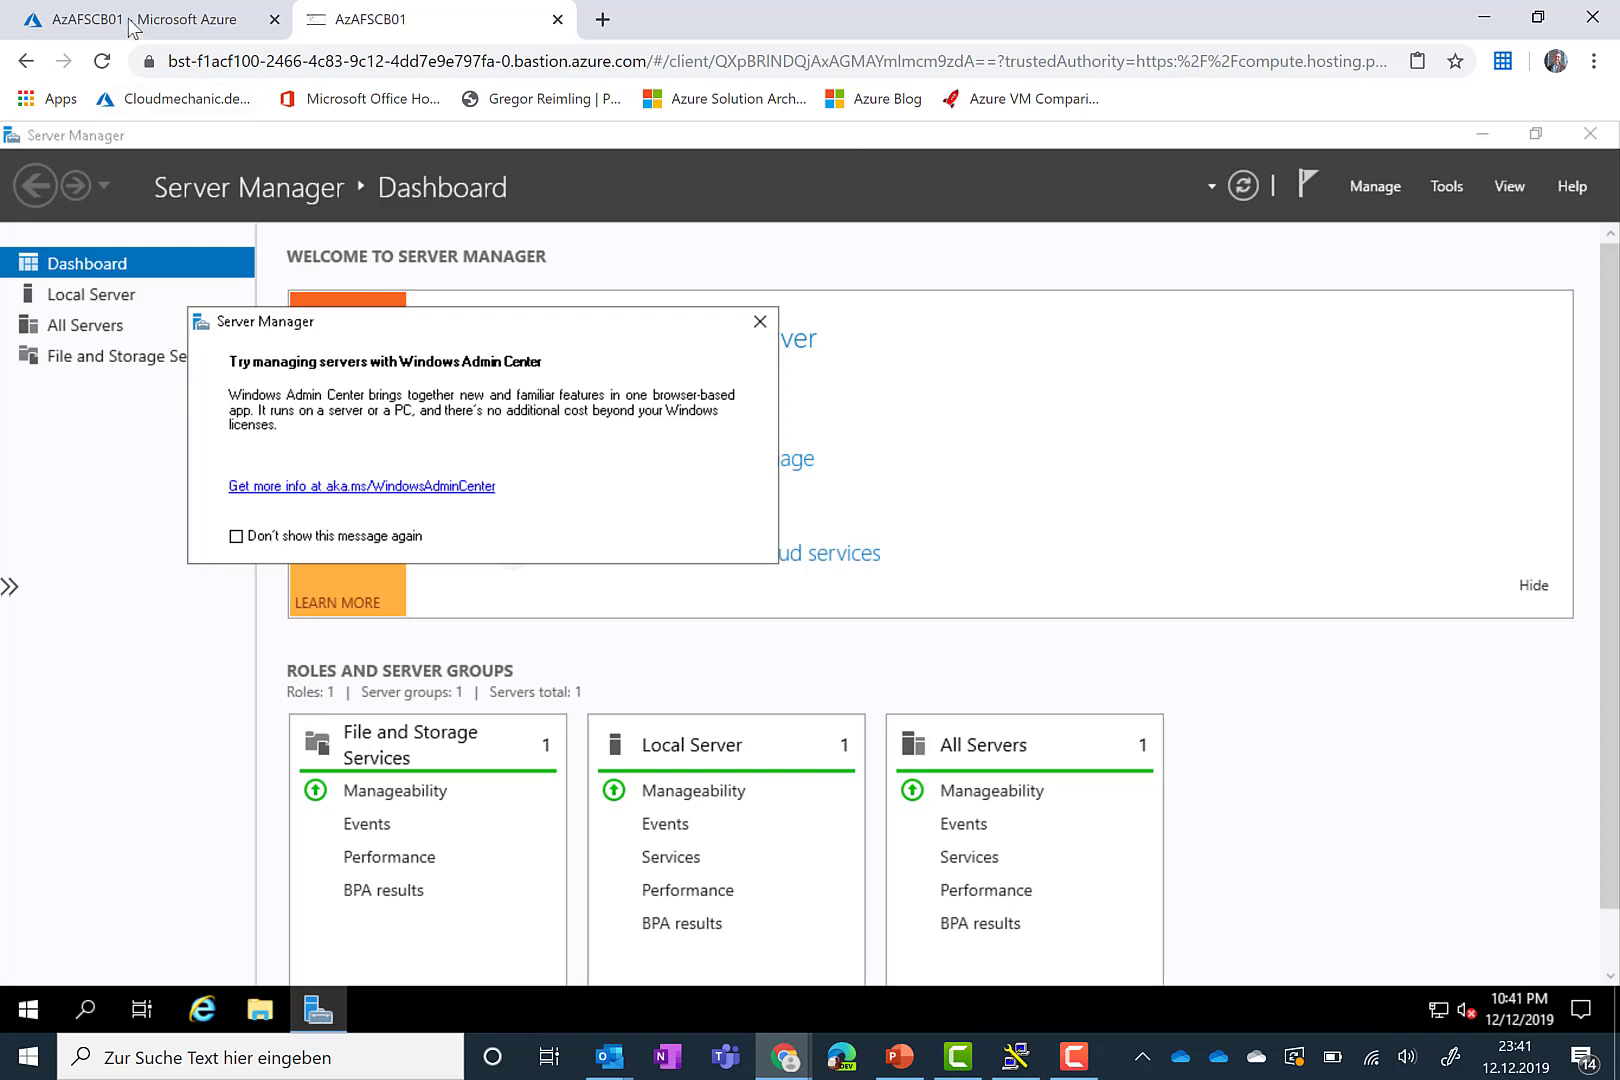
pyautogui.click(557, 19)
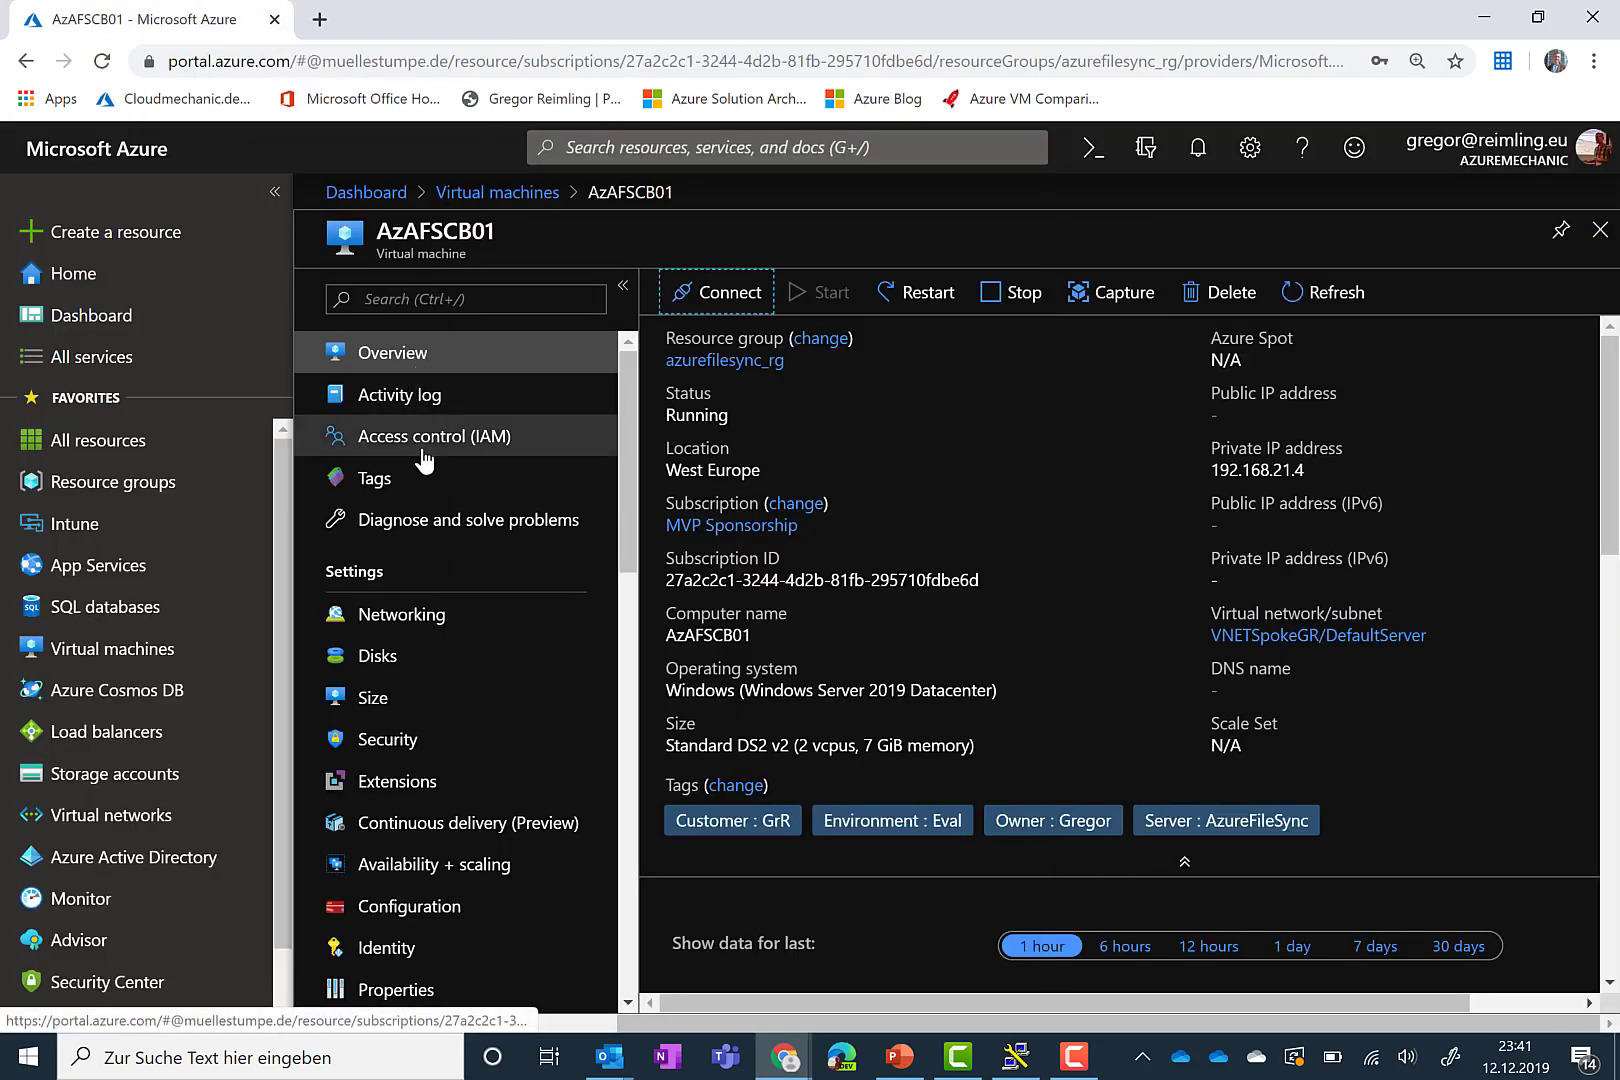
# Step: Start another Bastion session to AzAFSCB01 as AzureRoot with the account password
pyautogui.click(728, 291)
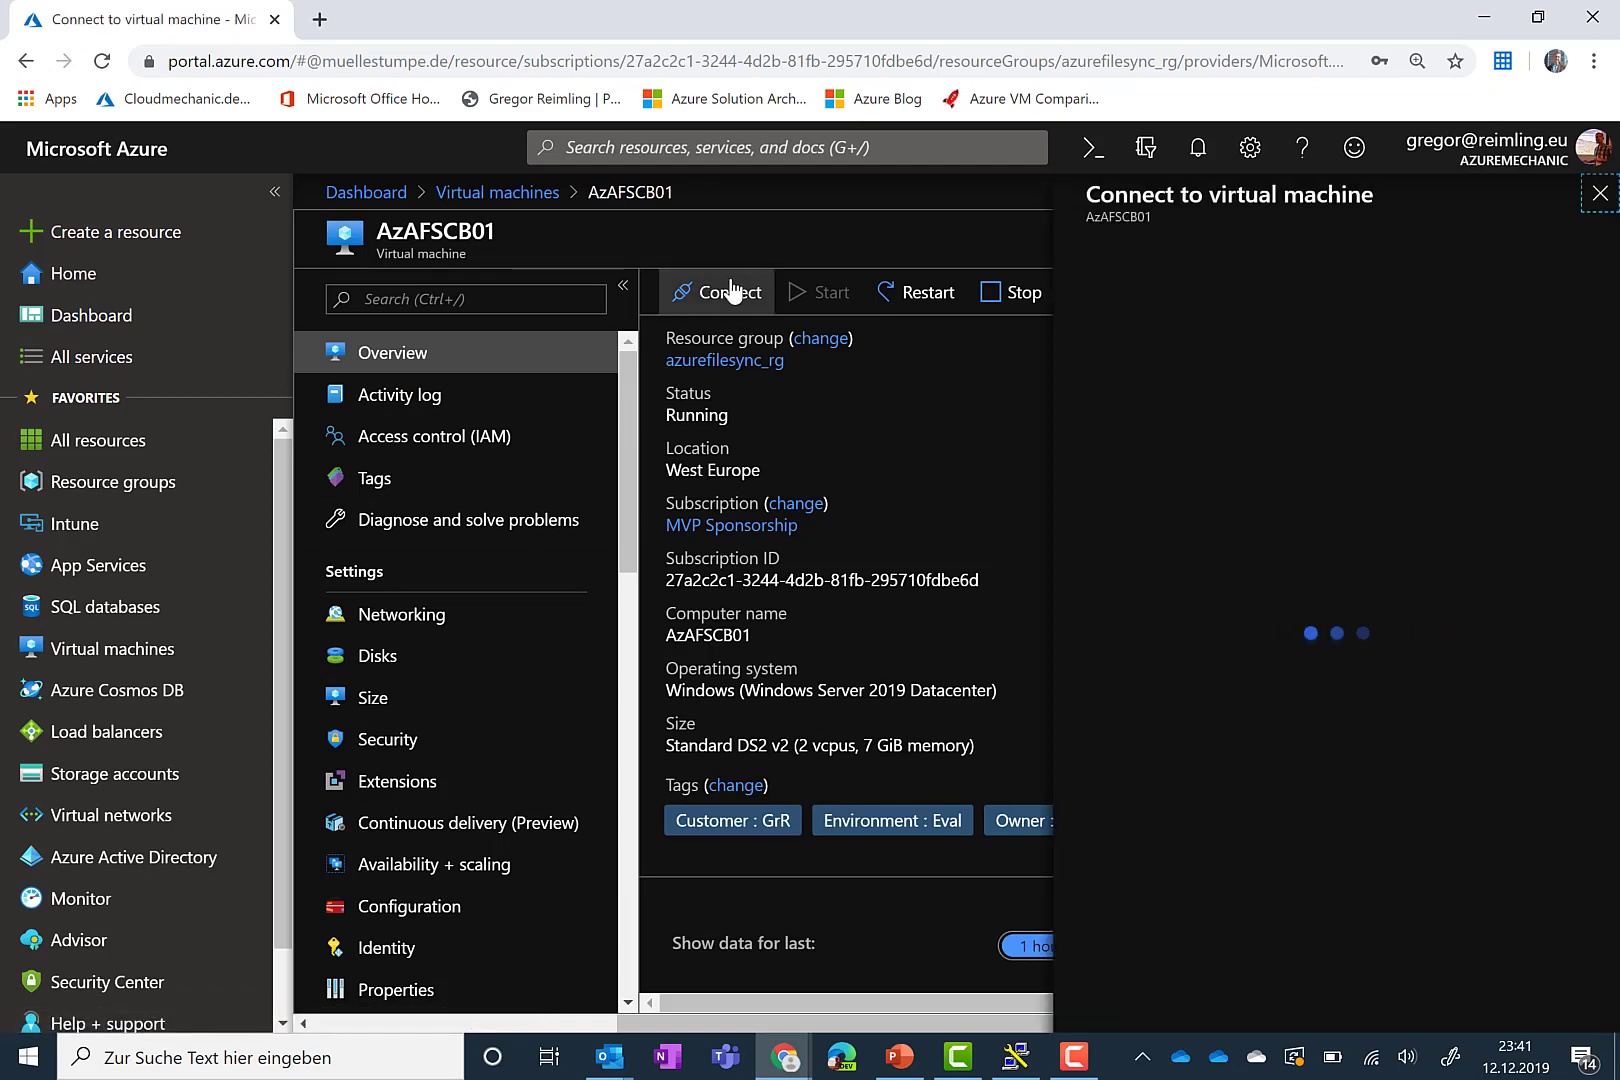
pyautogui.click(1252, 322)
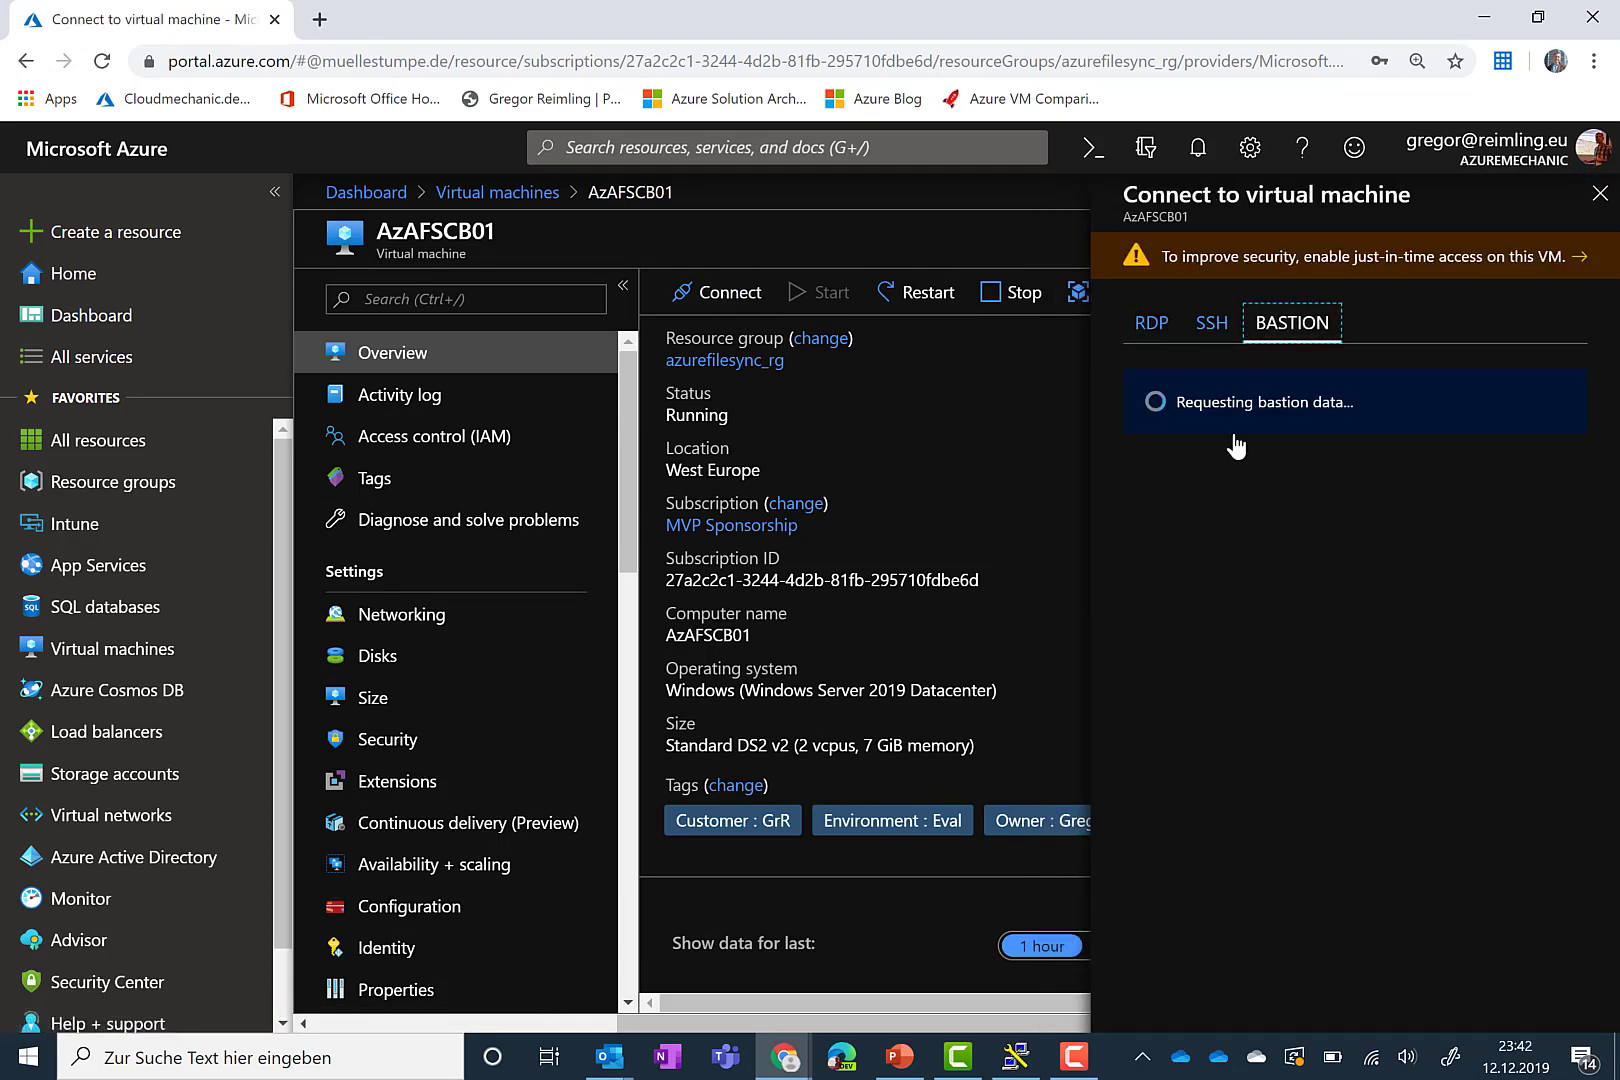
pyautogui.click(1248, 524)
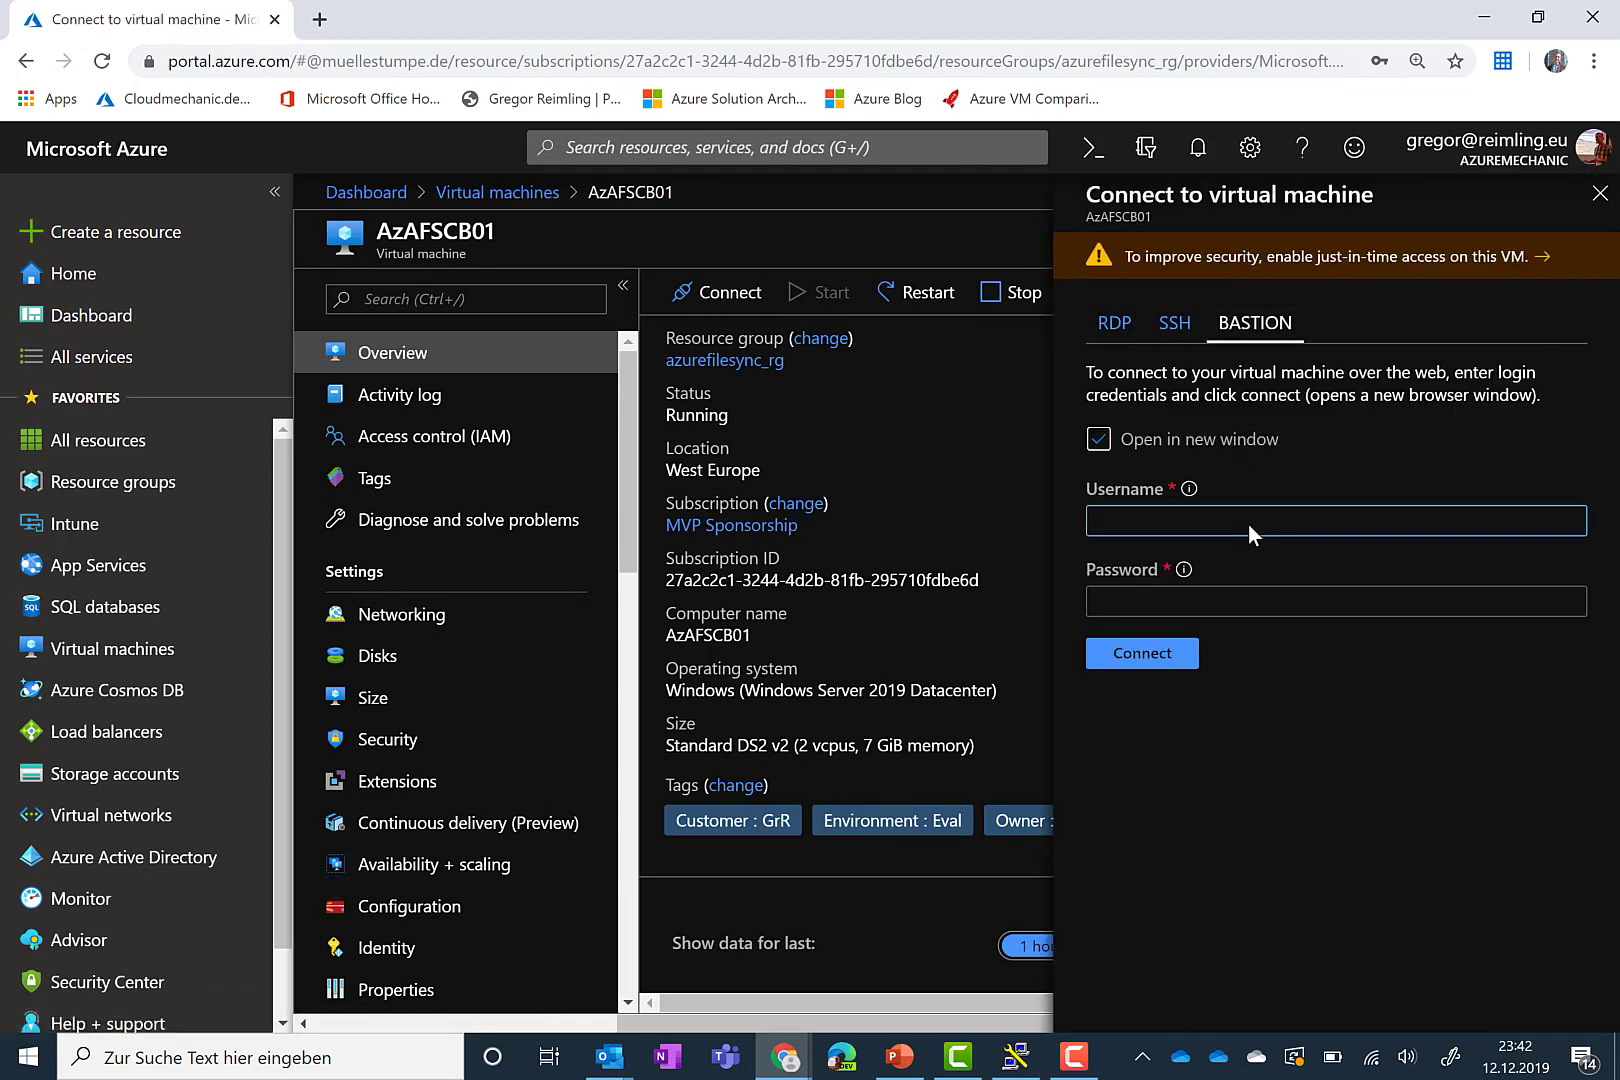
pyautogui.write('AzureRoot')
pyautogui.press('Tab')
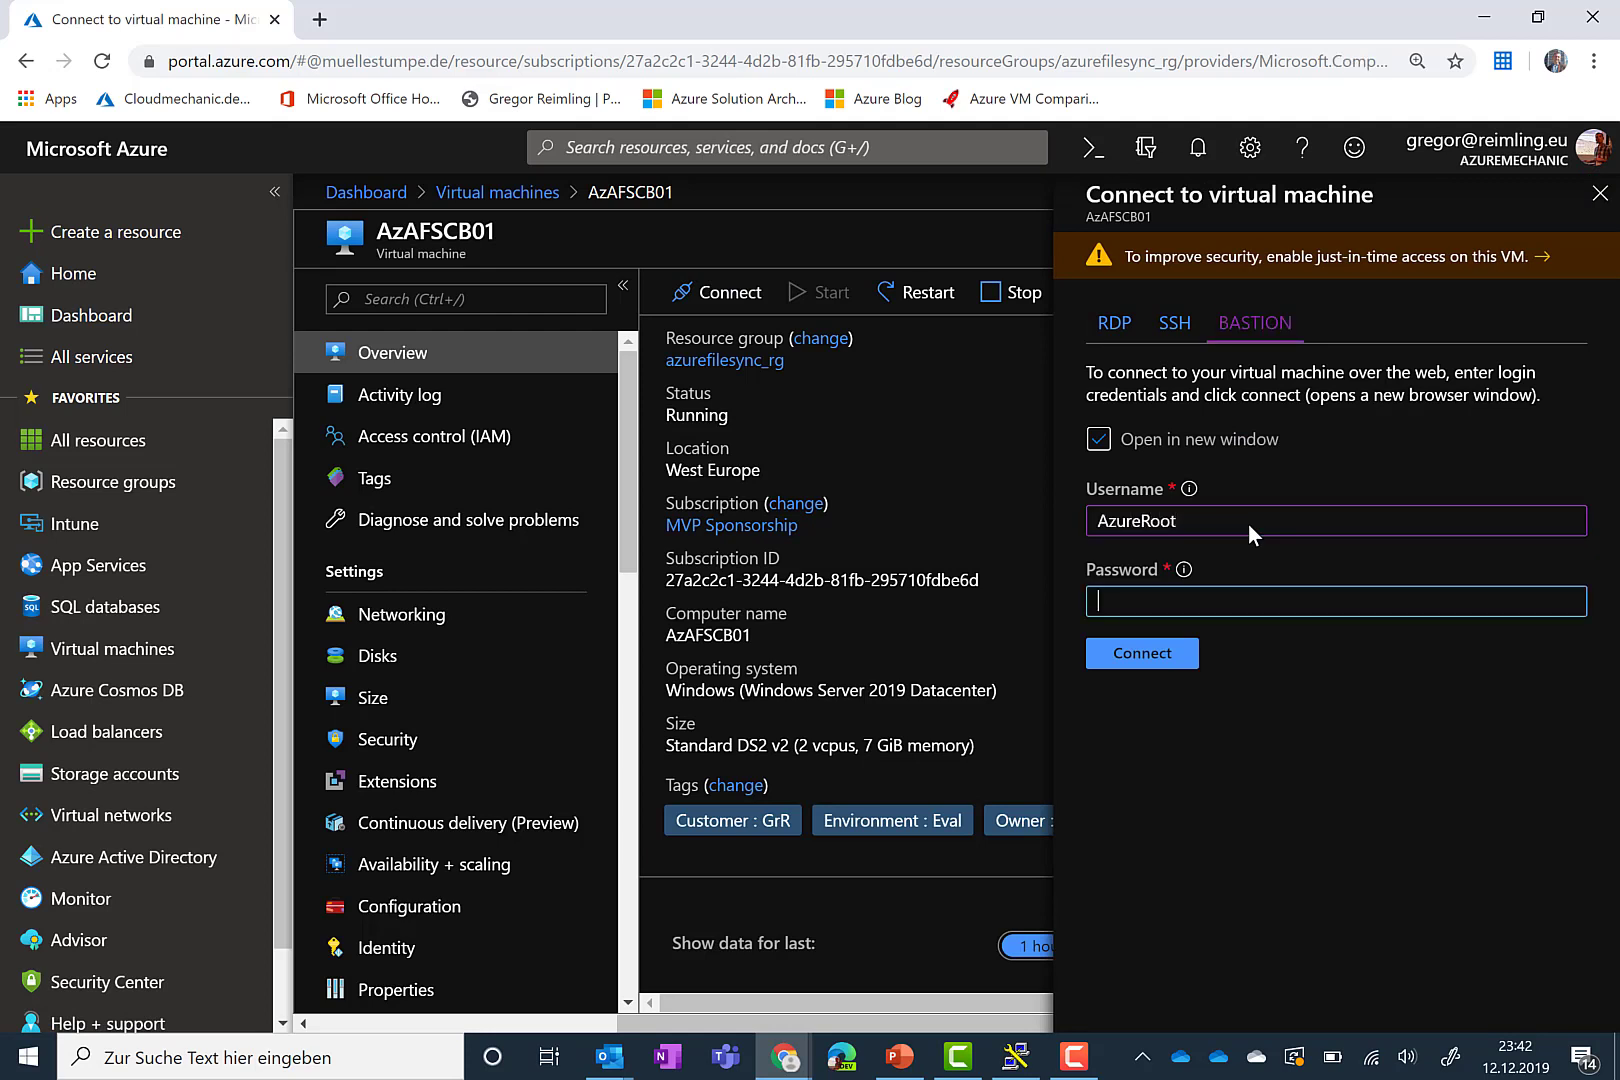
pyautogui.write('****************')
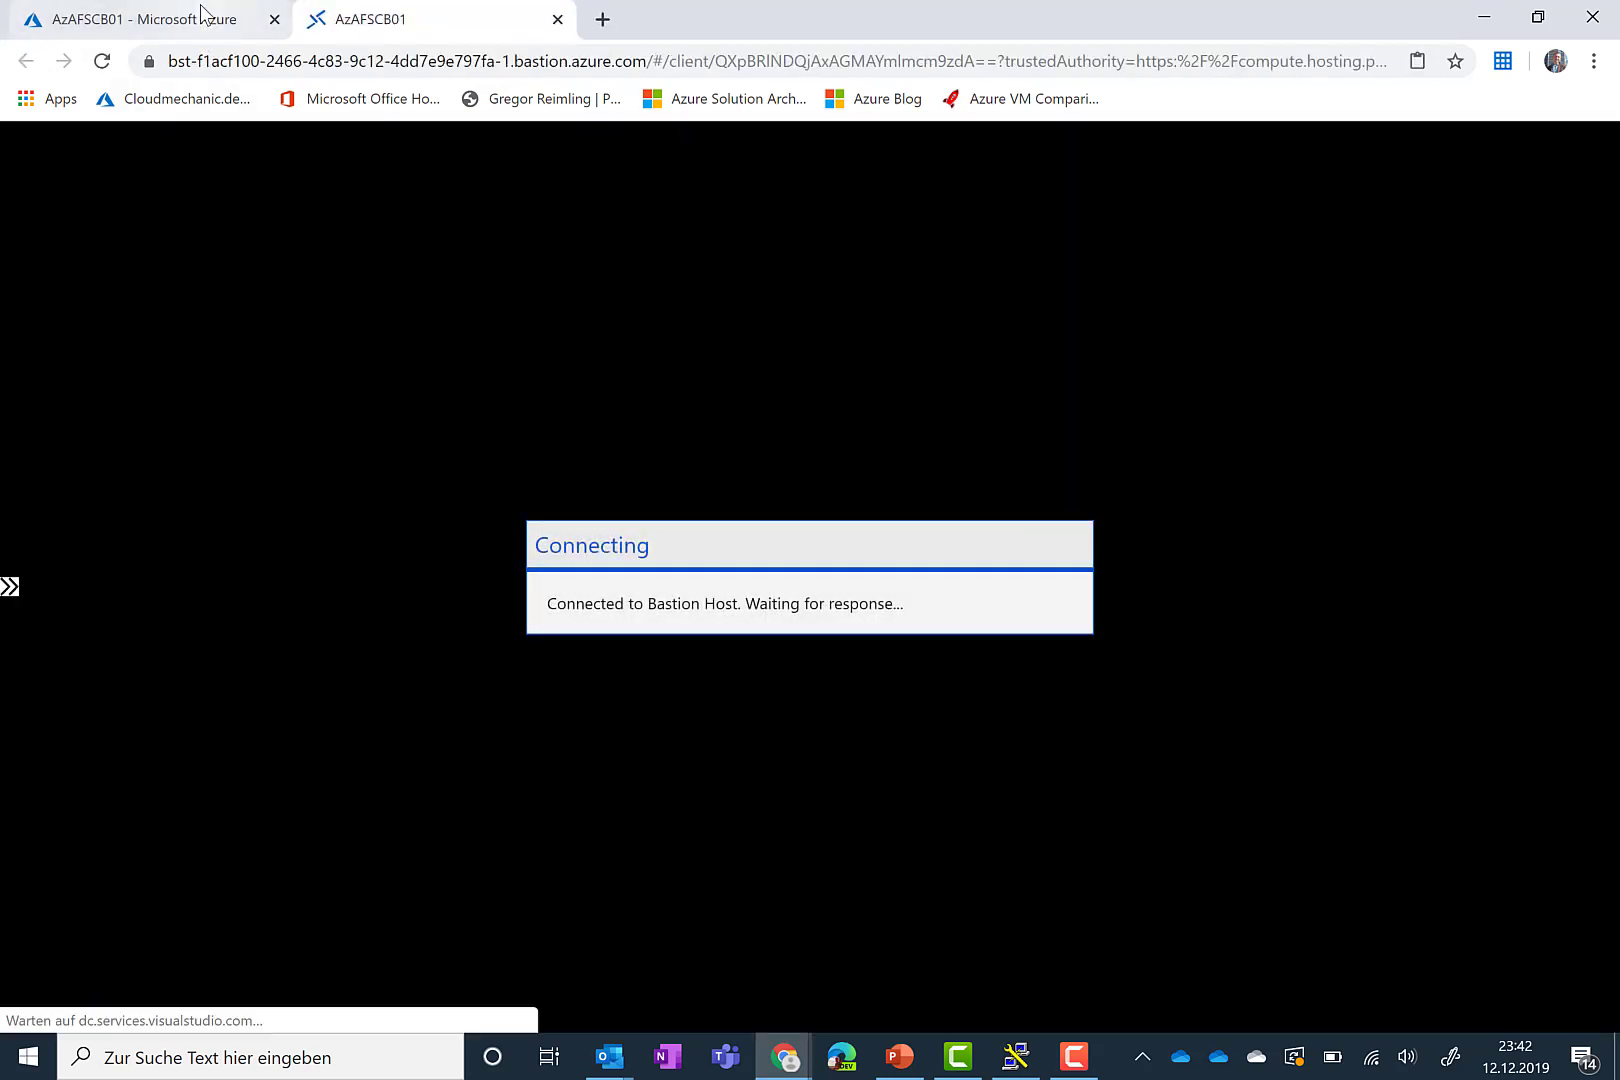
# Step: Return to the Azure portal, search for the Bastions service, and open the AzVNETSpokeMSBastion1 host
pyautogui.click(200, 18)
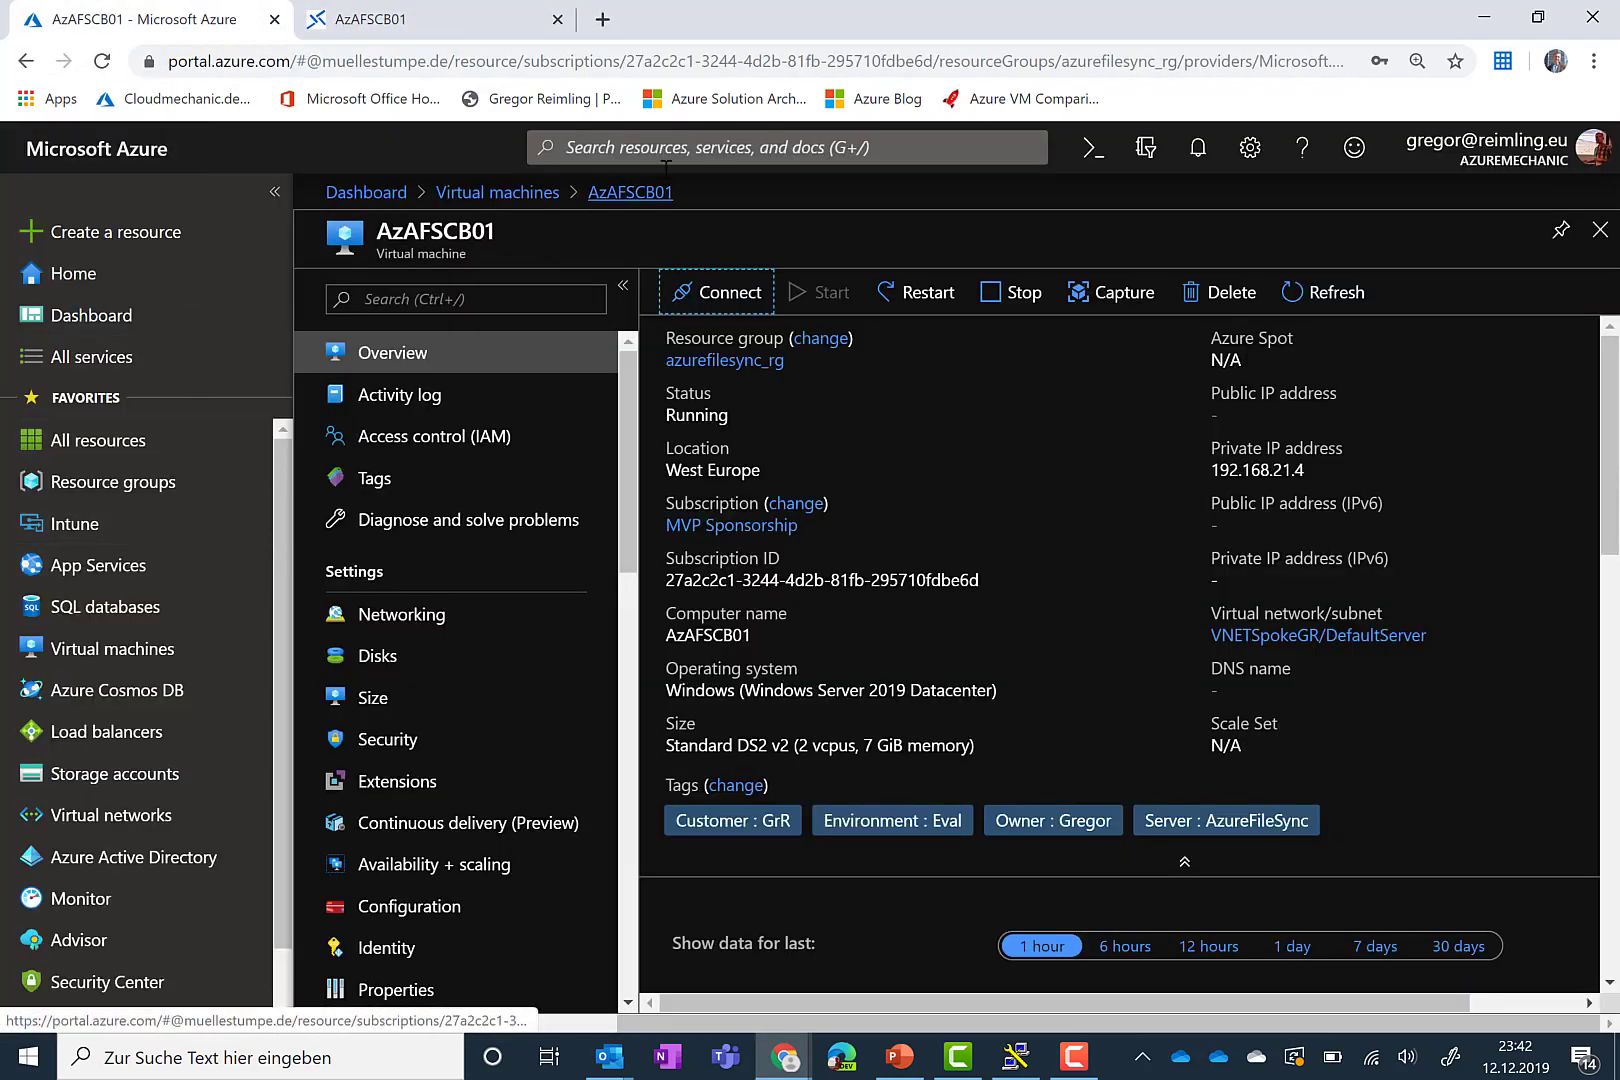
pyautogui.click(716, 147)
pyautogui.click(700, 244)
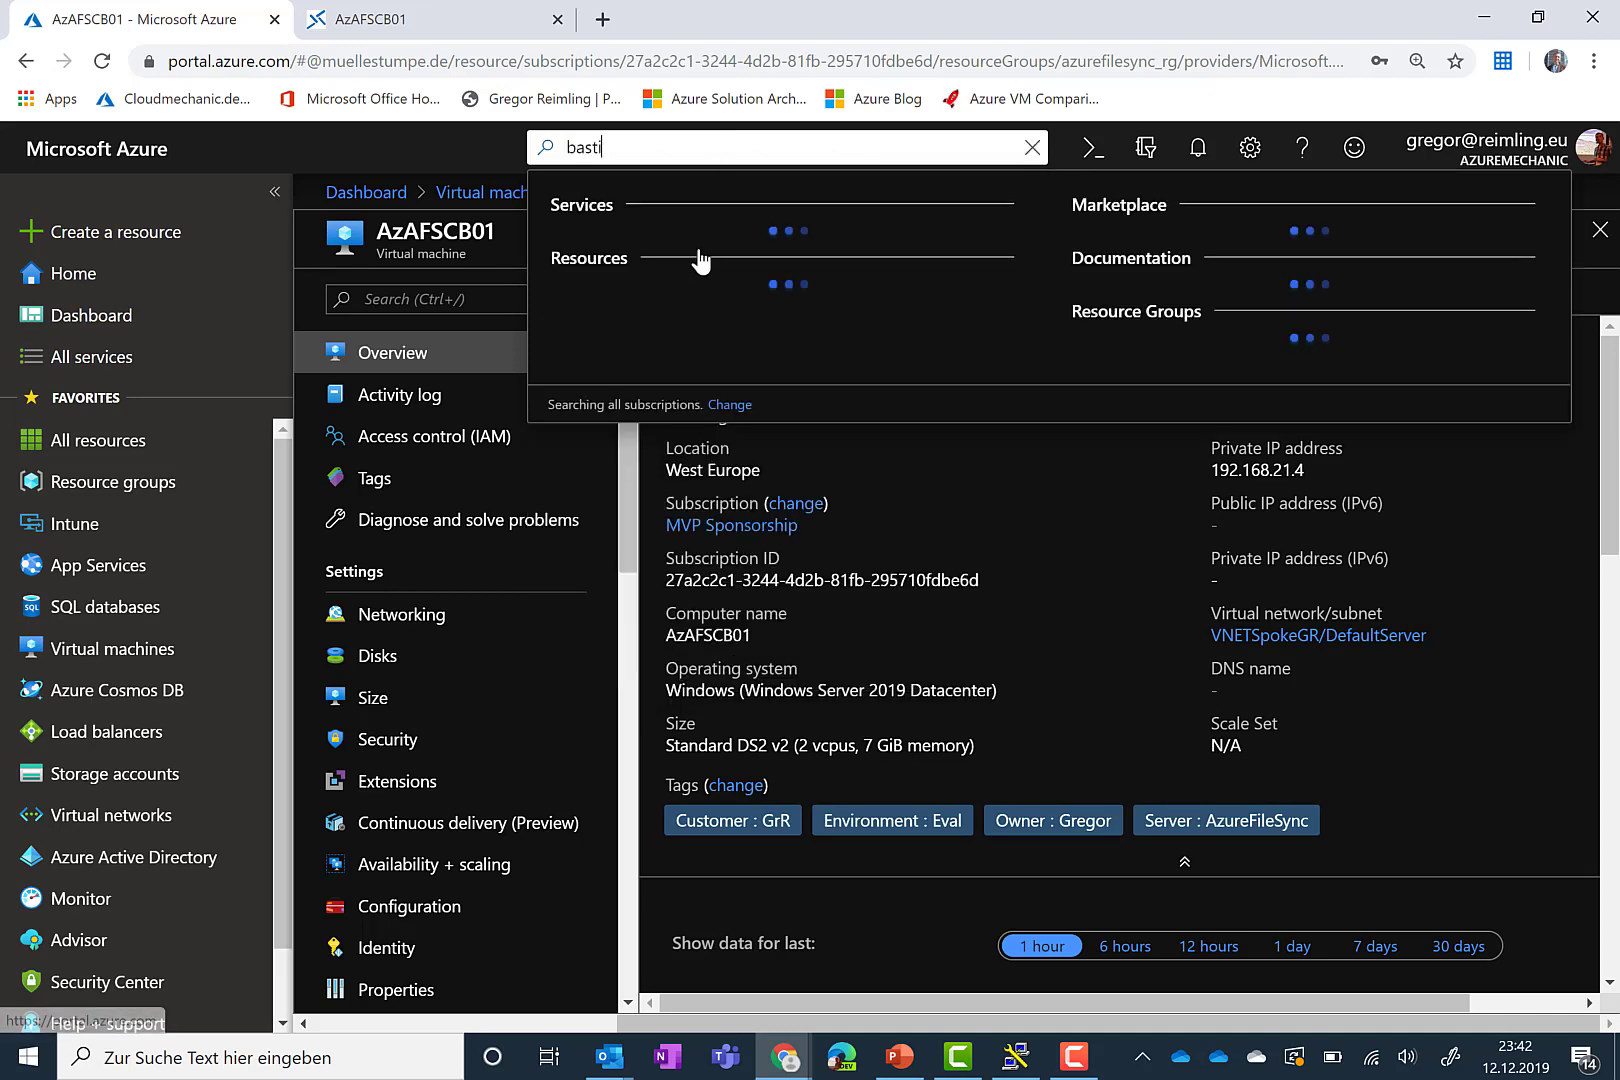
pyautogui.click(700, 260)
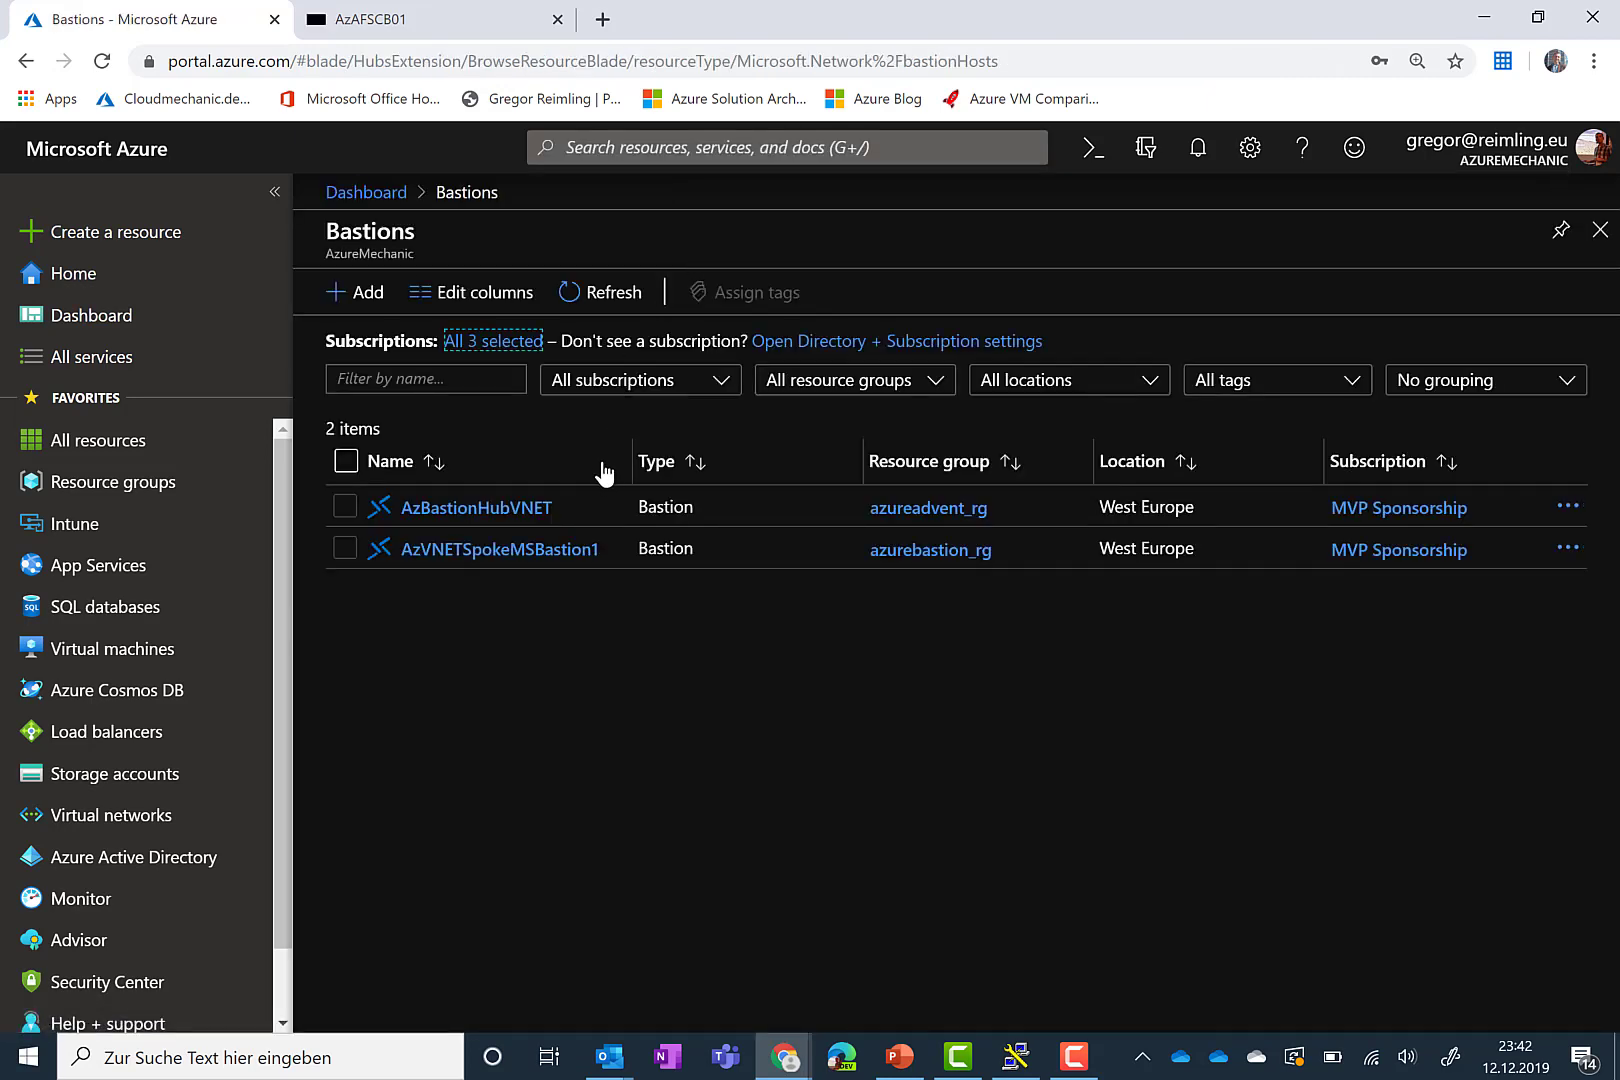
pyautogui.click(570, 552)
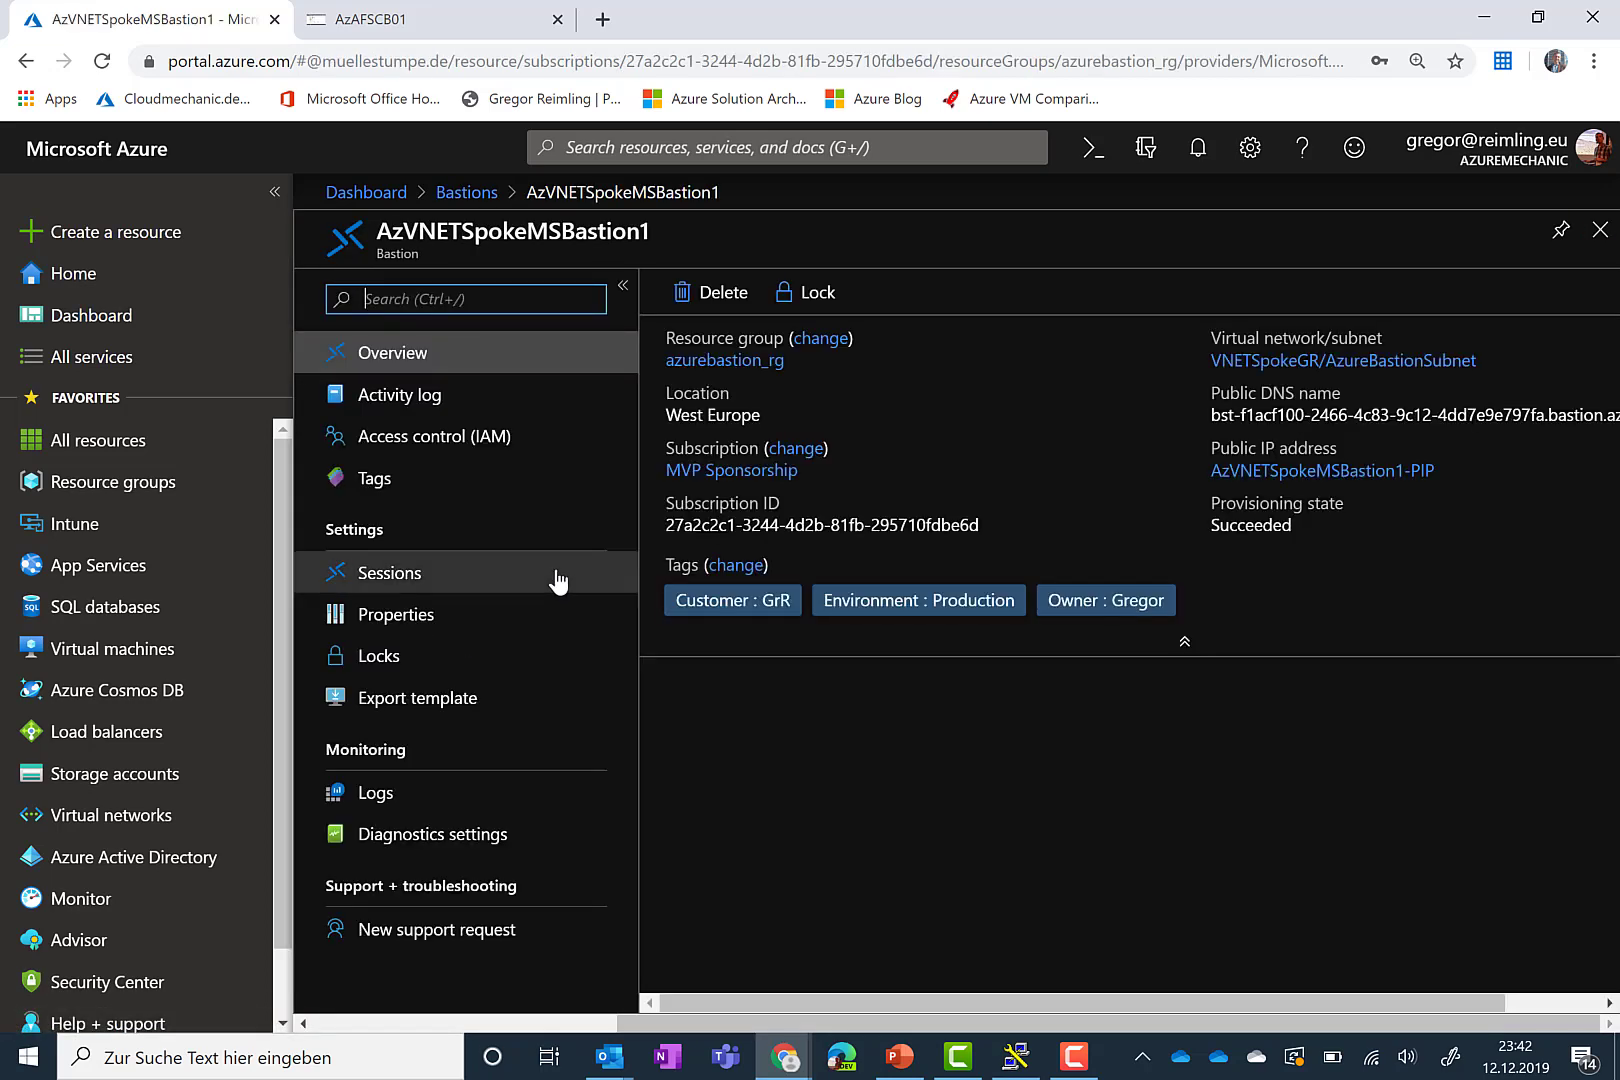
# Step: Examine the active sessions of AzVNETSpokeMSBastion1 and the actions available for the AzAFSCB01 session without applying any
pyautogui.click(557, 578)
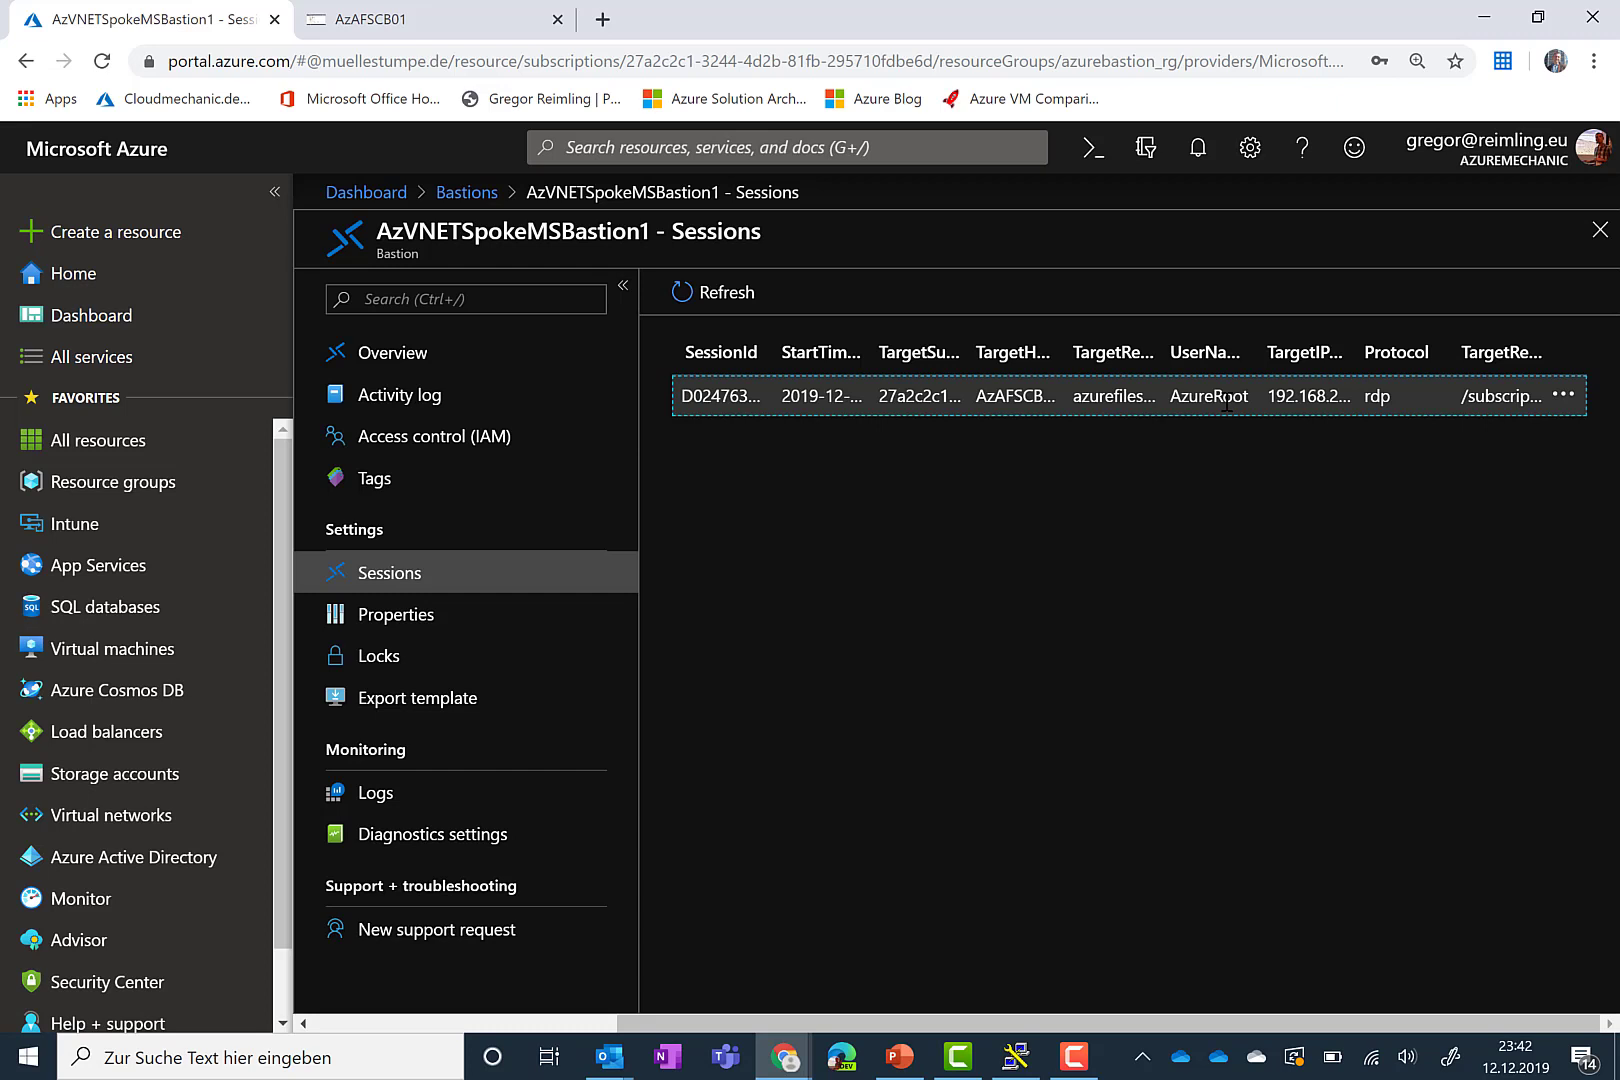
pyautogui.click(1561, 395)
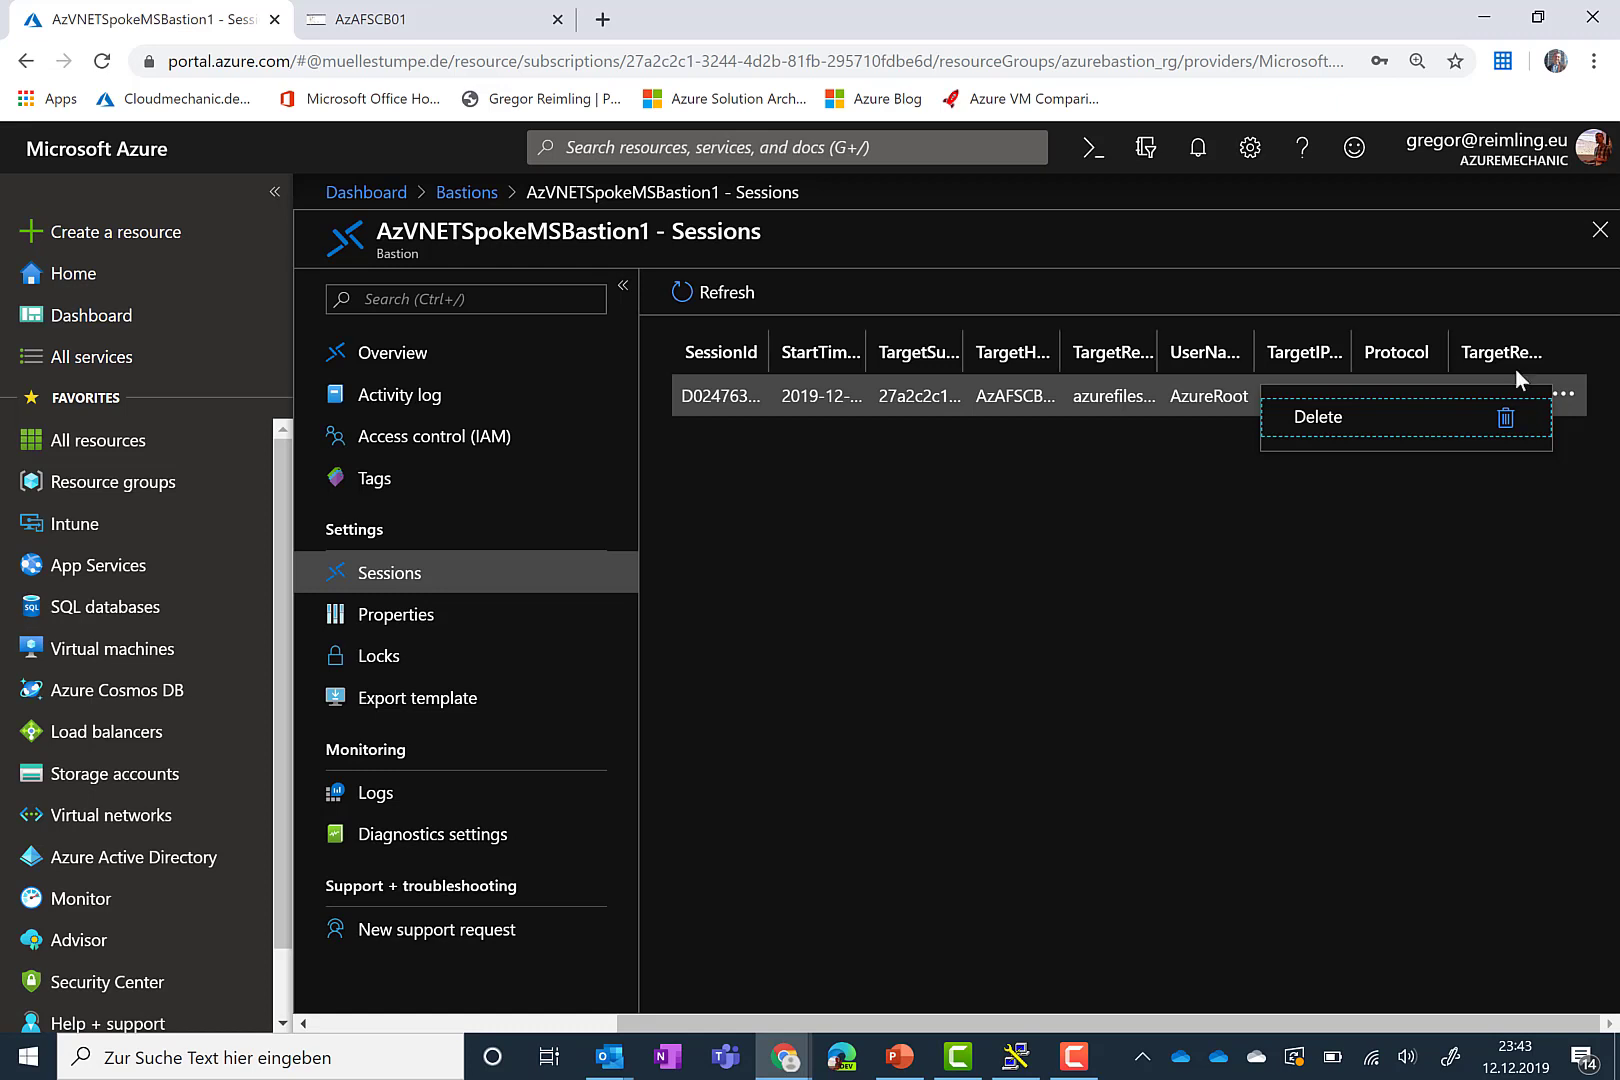
pyautogui.click(958, 547)
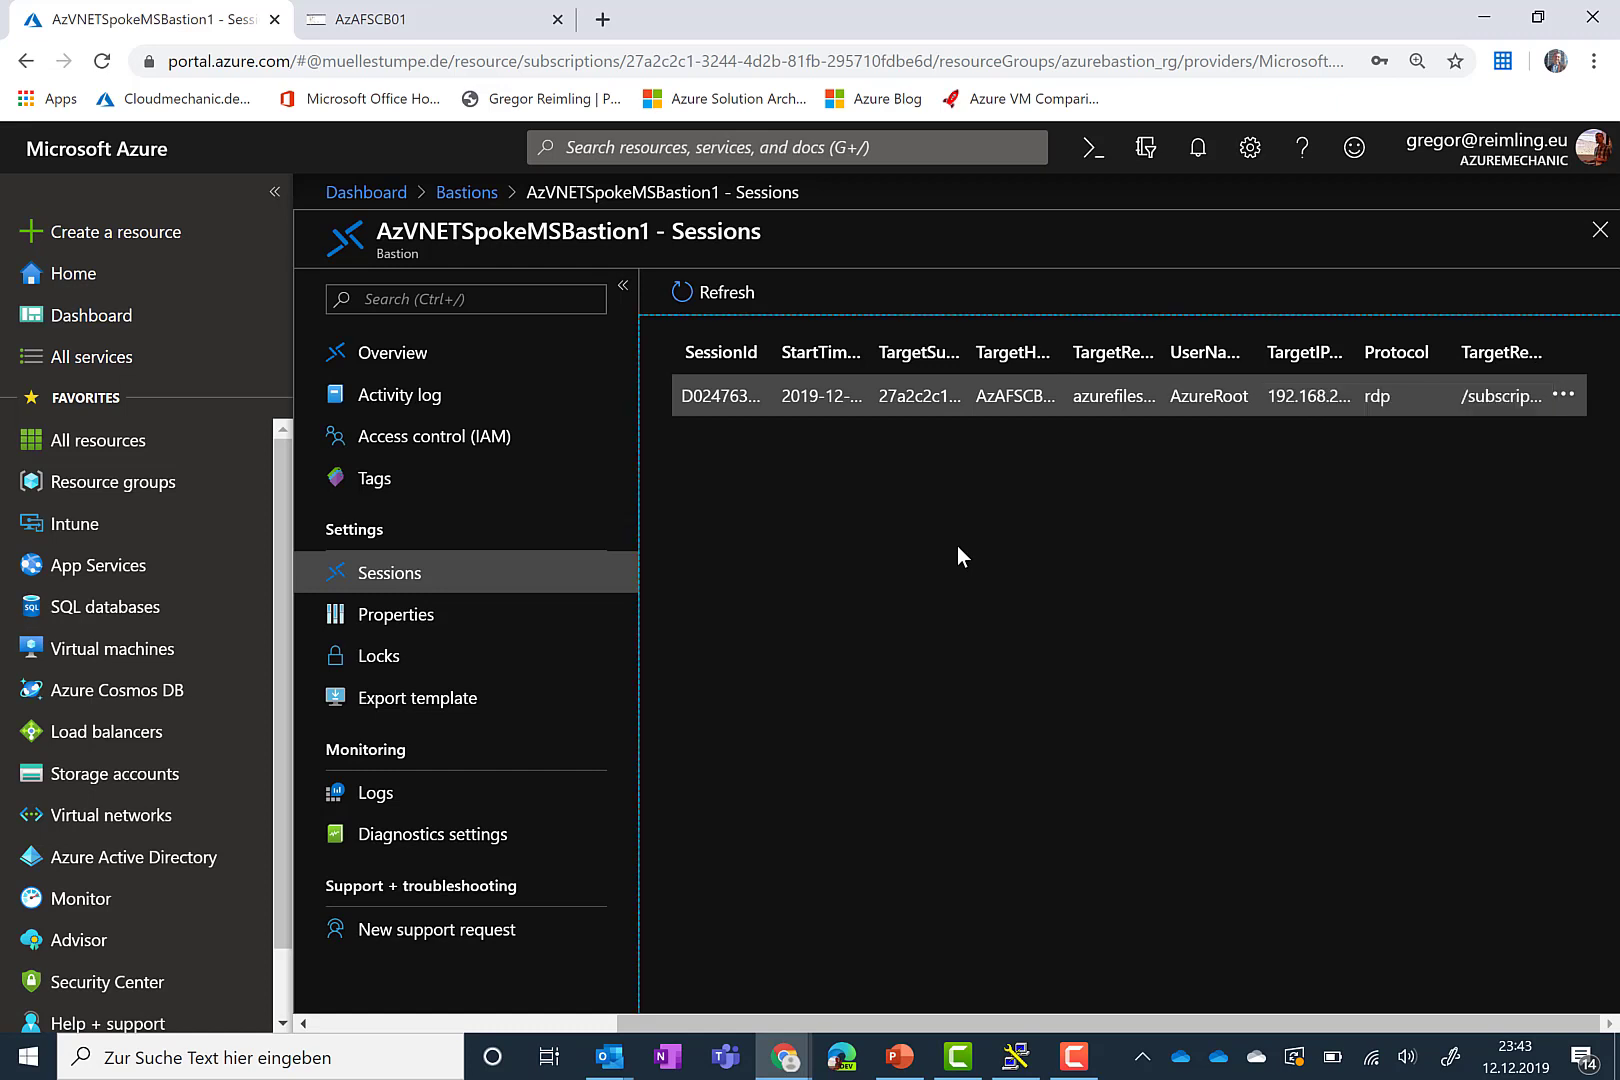
# Step: Examine the overview of AzVNETSpokeMSBastion1 and the details of its public IP resource, AzVNETSpokeMSBastion1-PIP
pyautogui.click(541, 374)
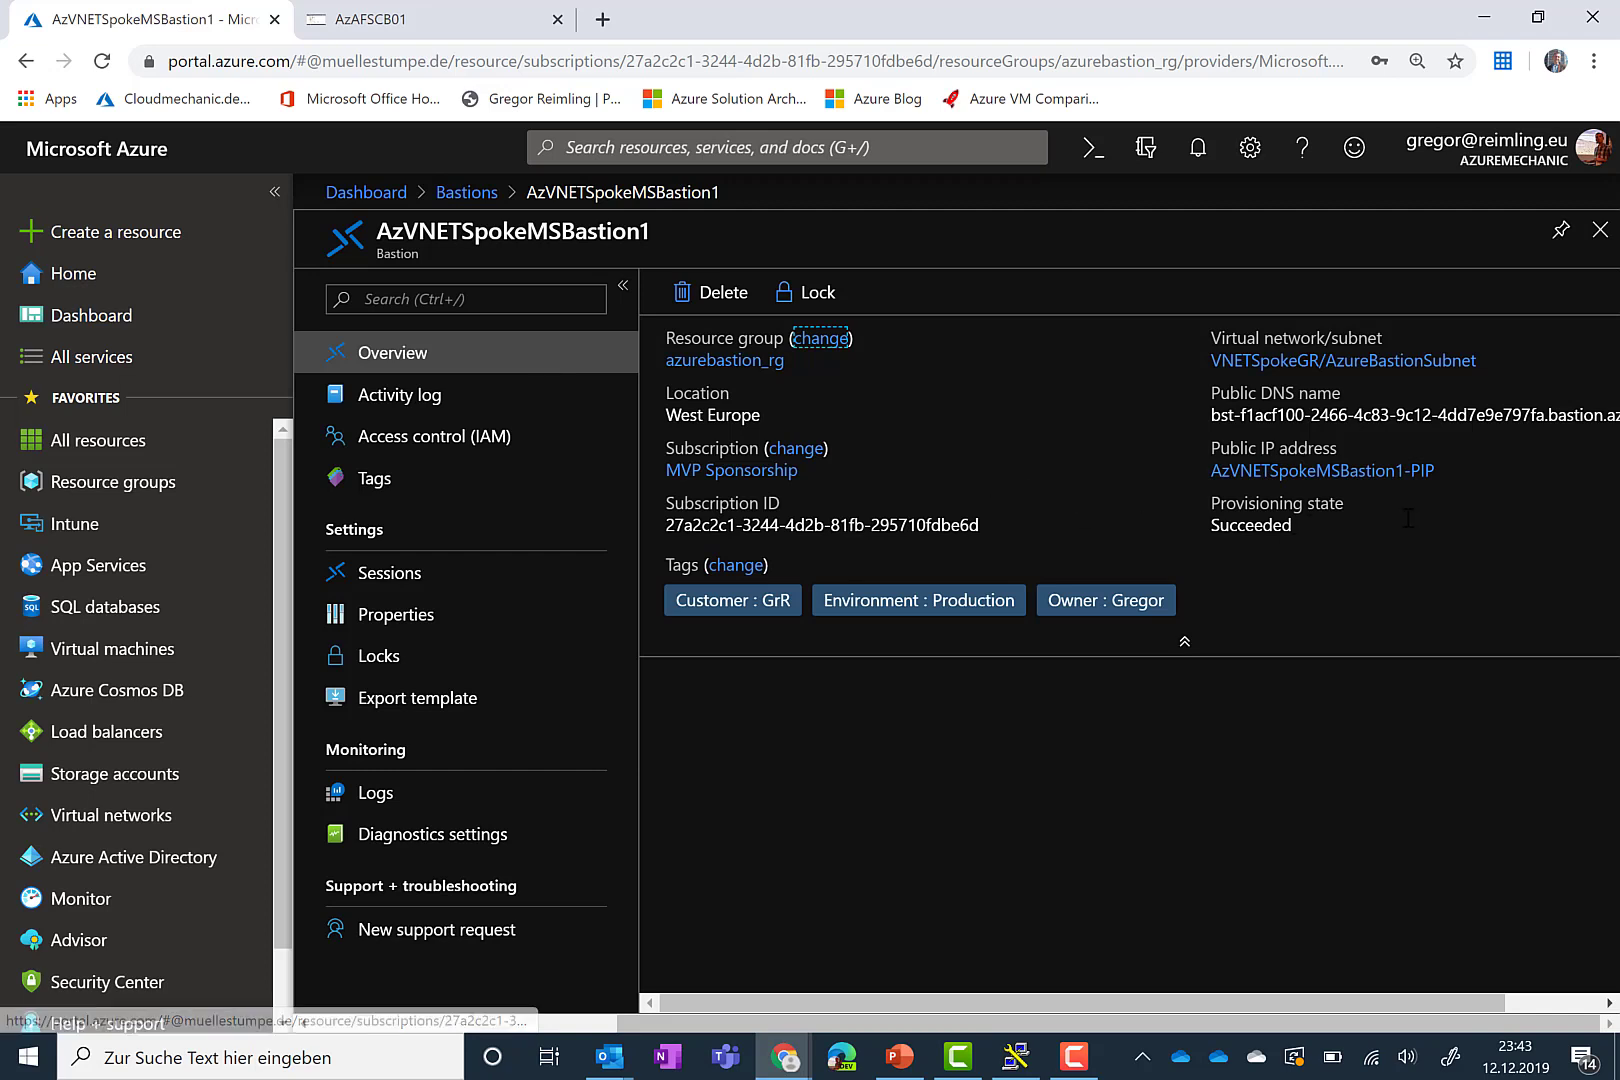
pyautogui.click(1411, 474)
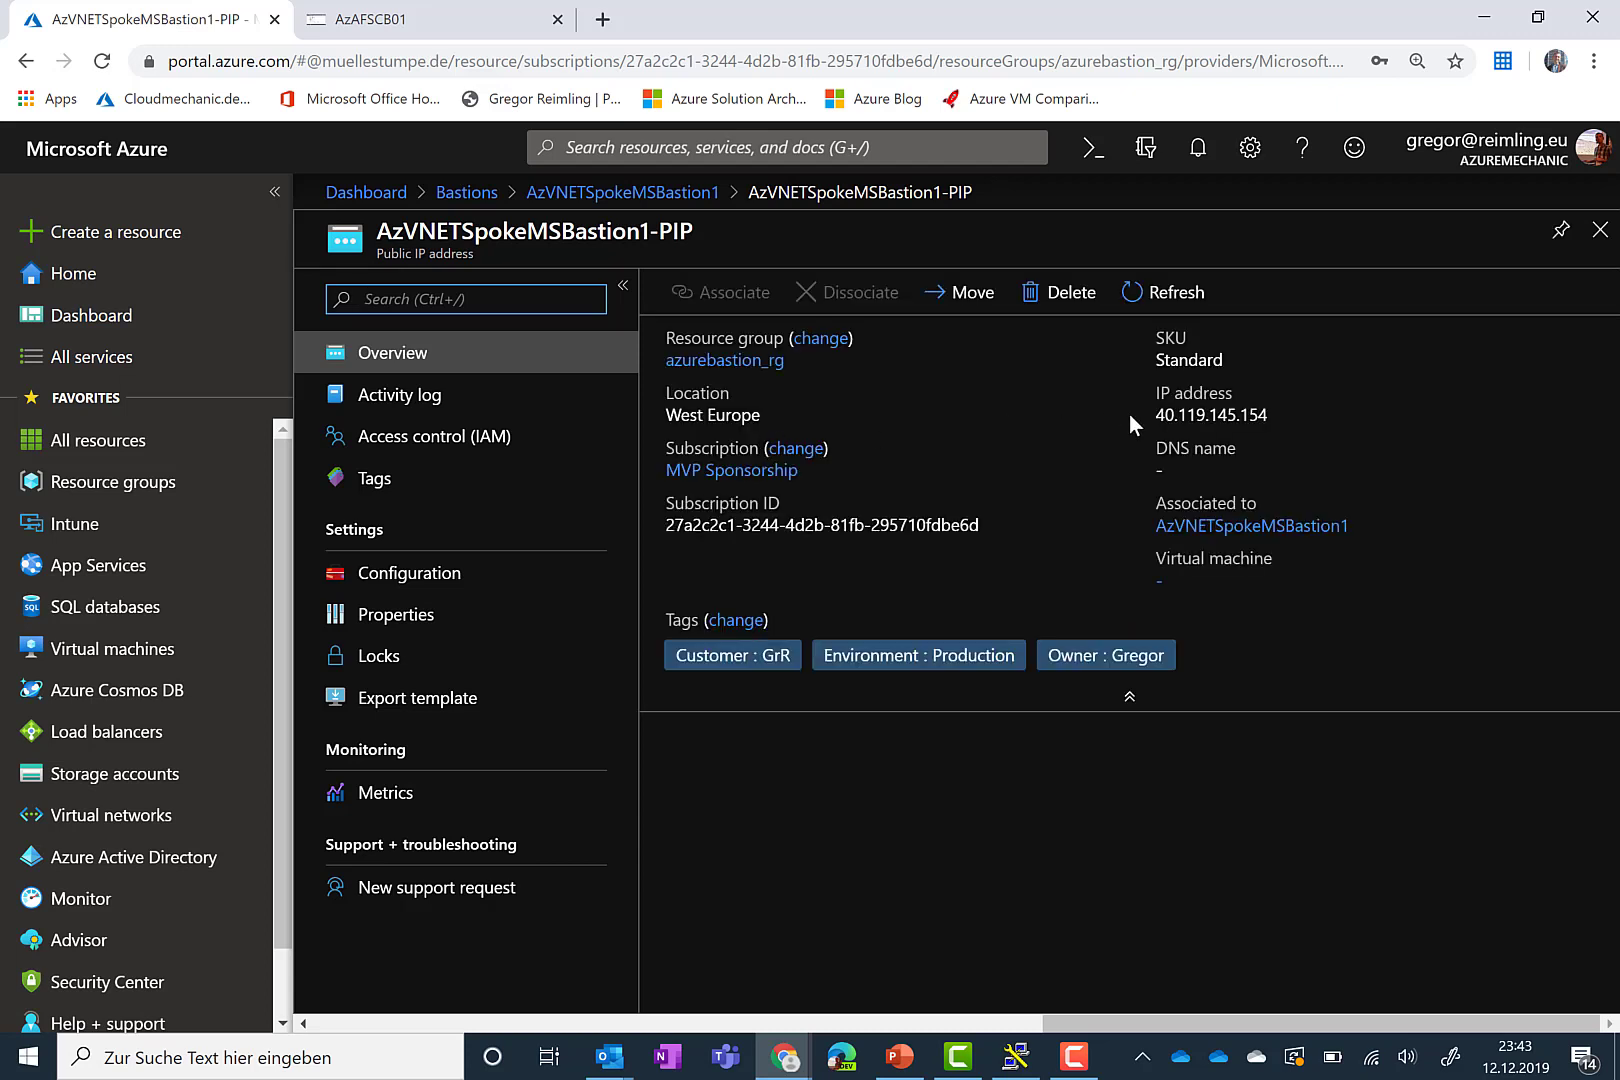
# Step: Copy the Bastion public IP address, try an SSH connection to 40.119.145.154 on port 443 in PuTTY, and close the session
pyautogui.click(1281, 415)
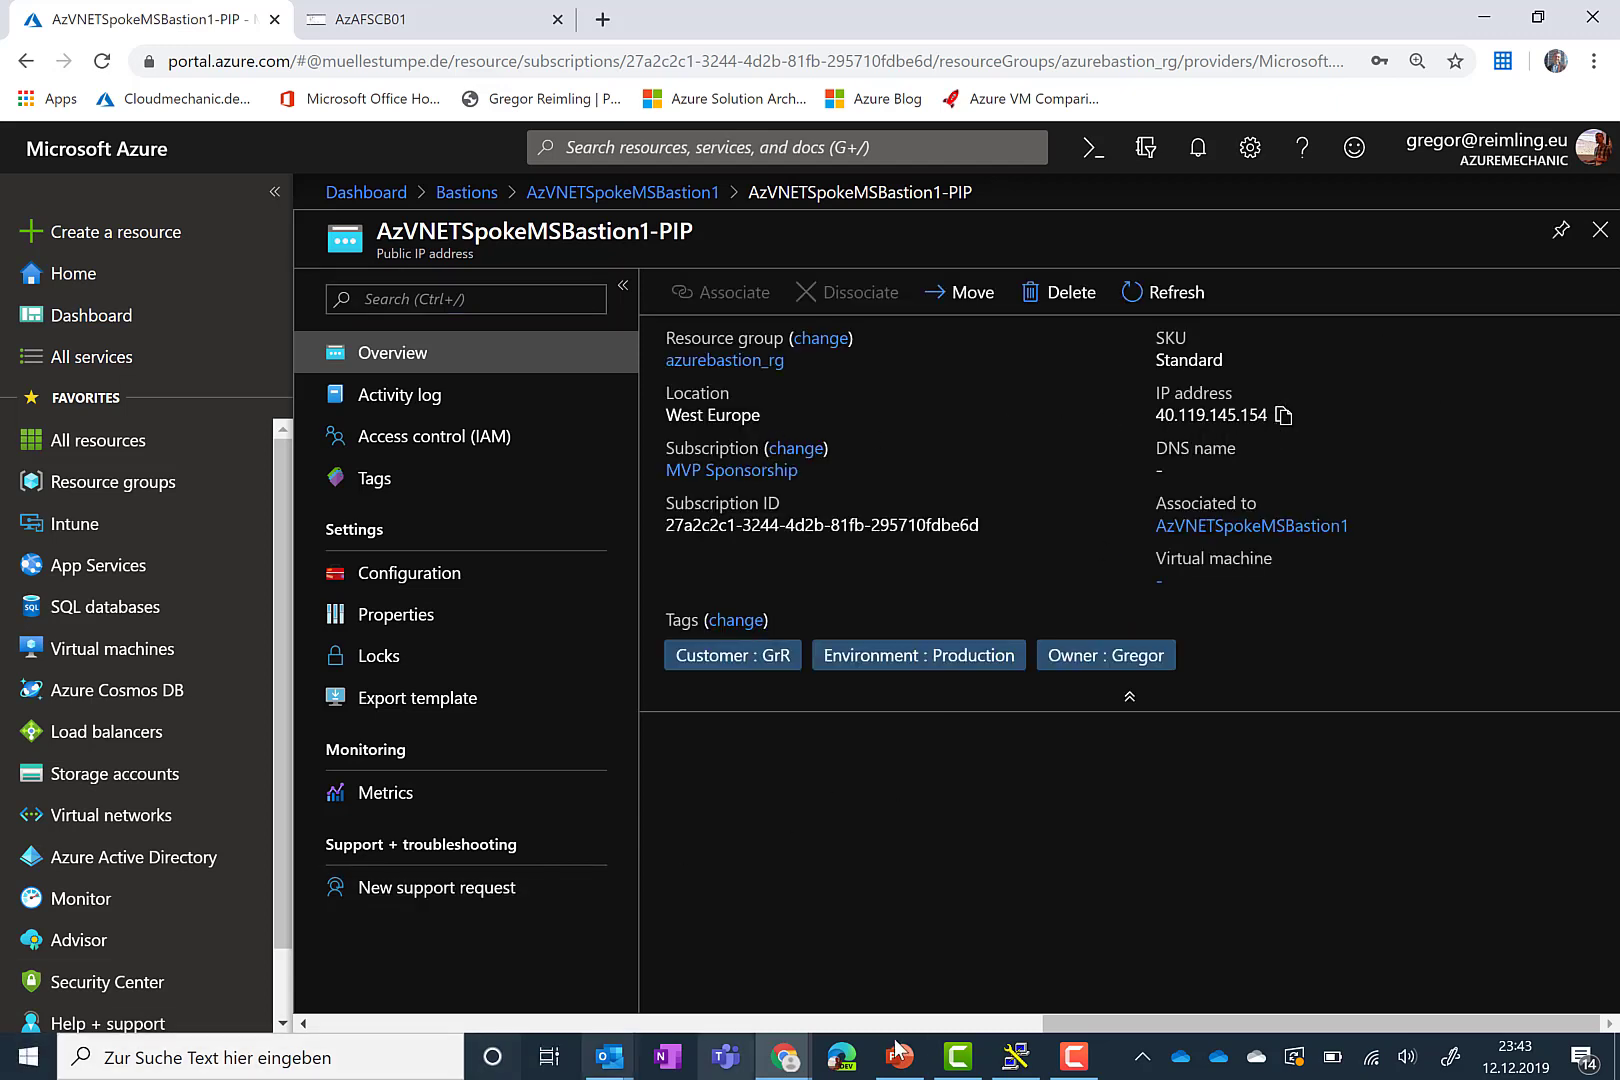
pyautogui.click(1015, 1057)
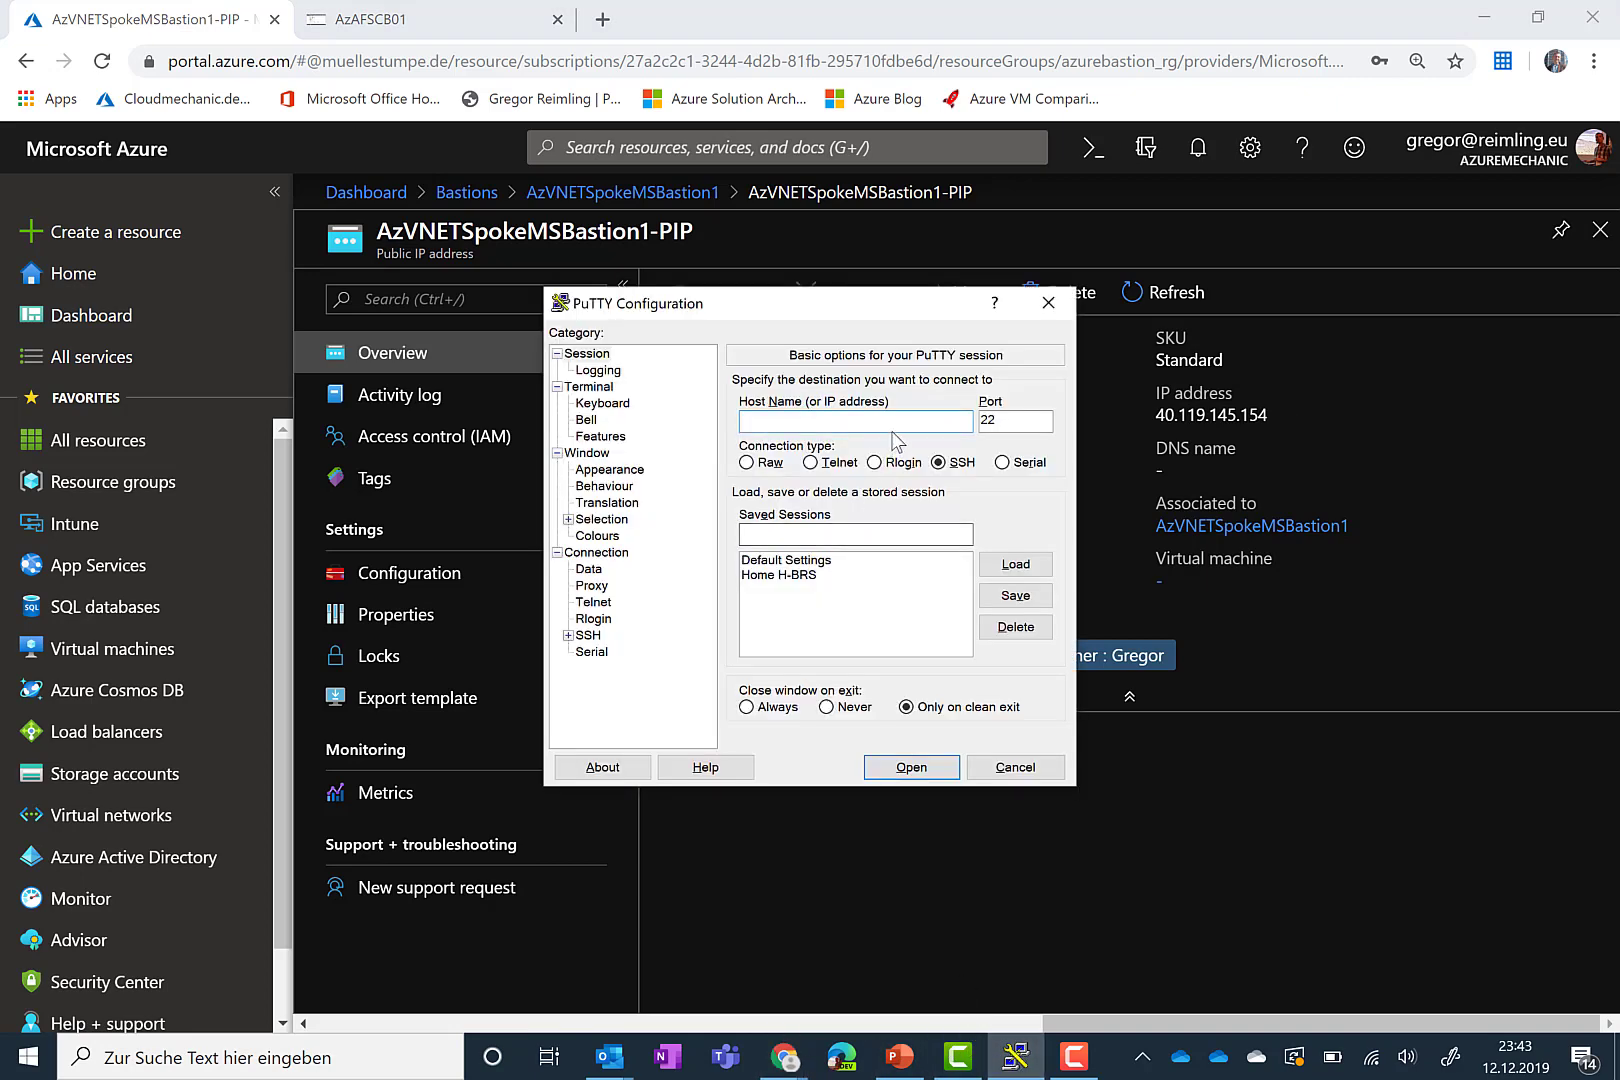
pyautogui.hotkey('ctrl', 'v')
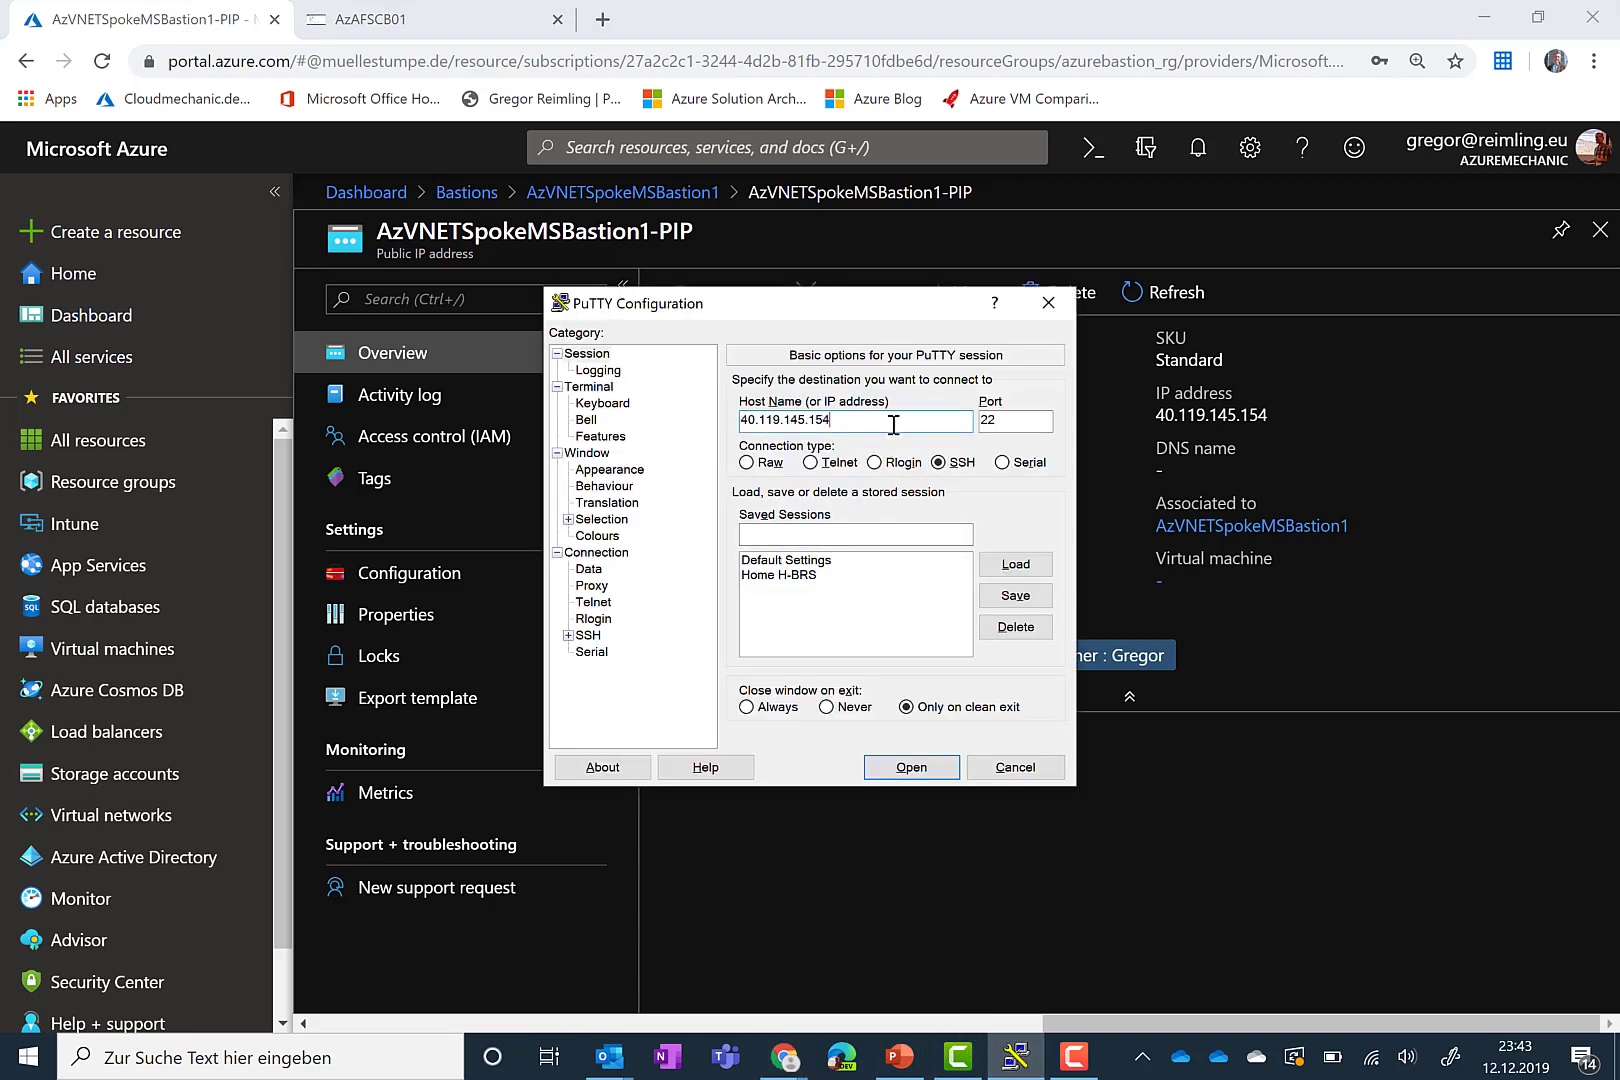
pyautogui.press('Tab')
pyautogui.write('443')
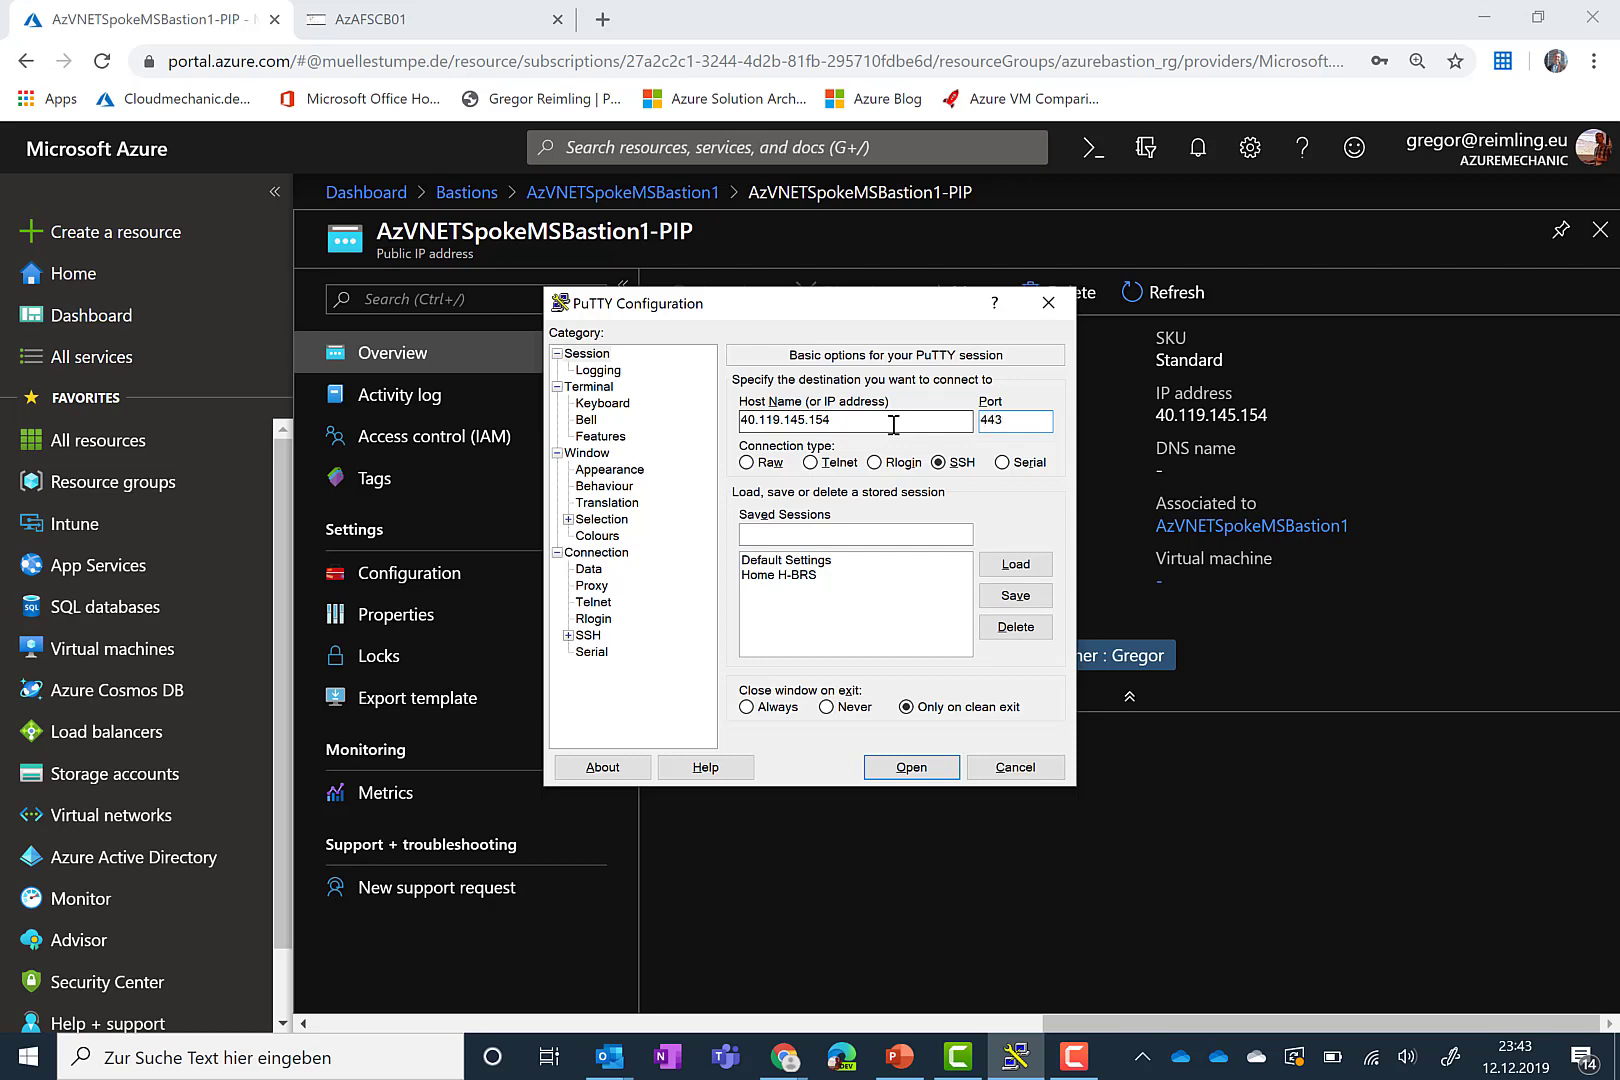
pyautogui.click(890, 770)
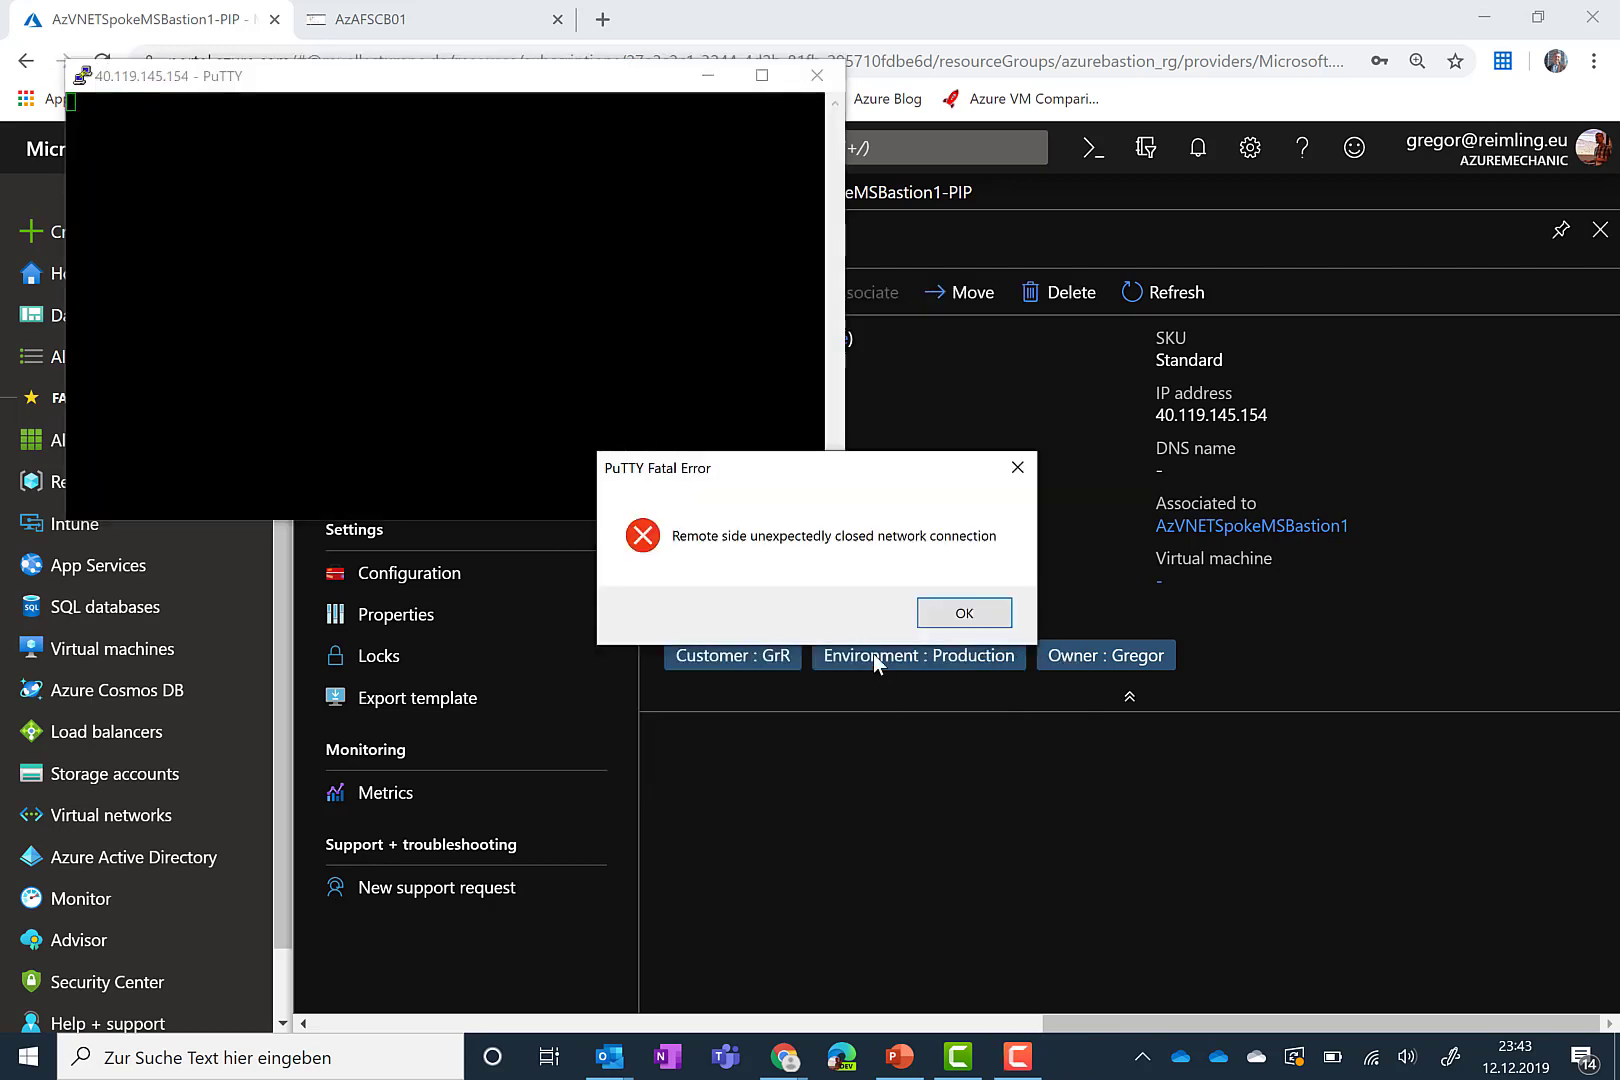
pyautogui.click(958, 612)
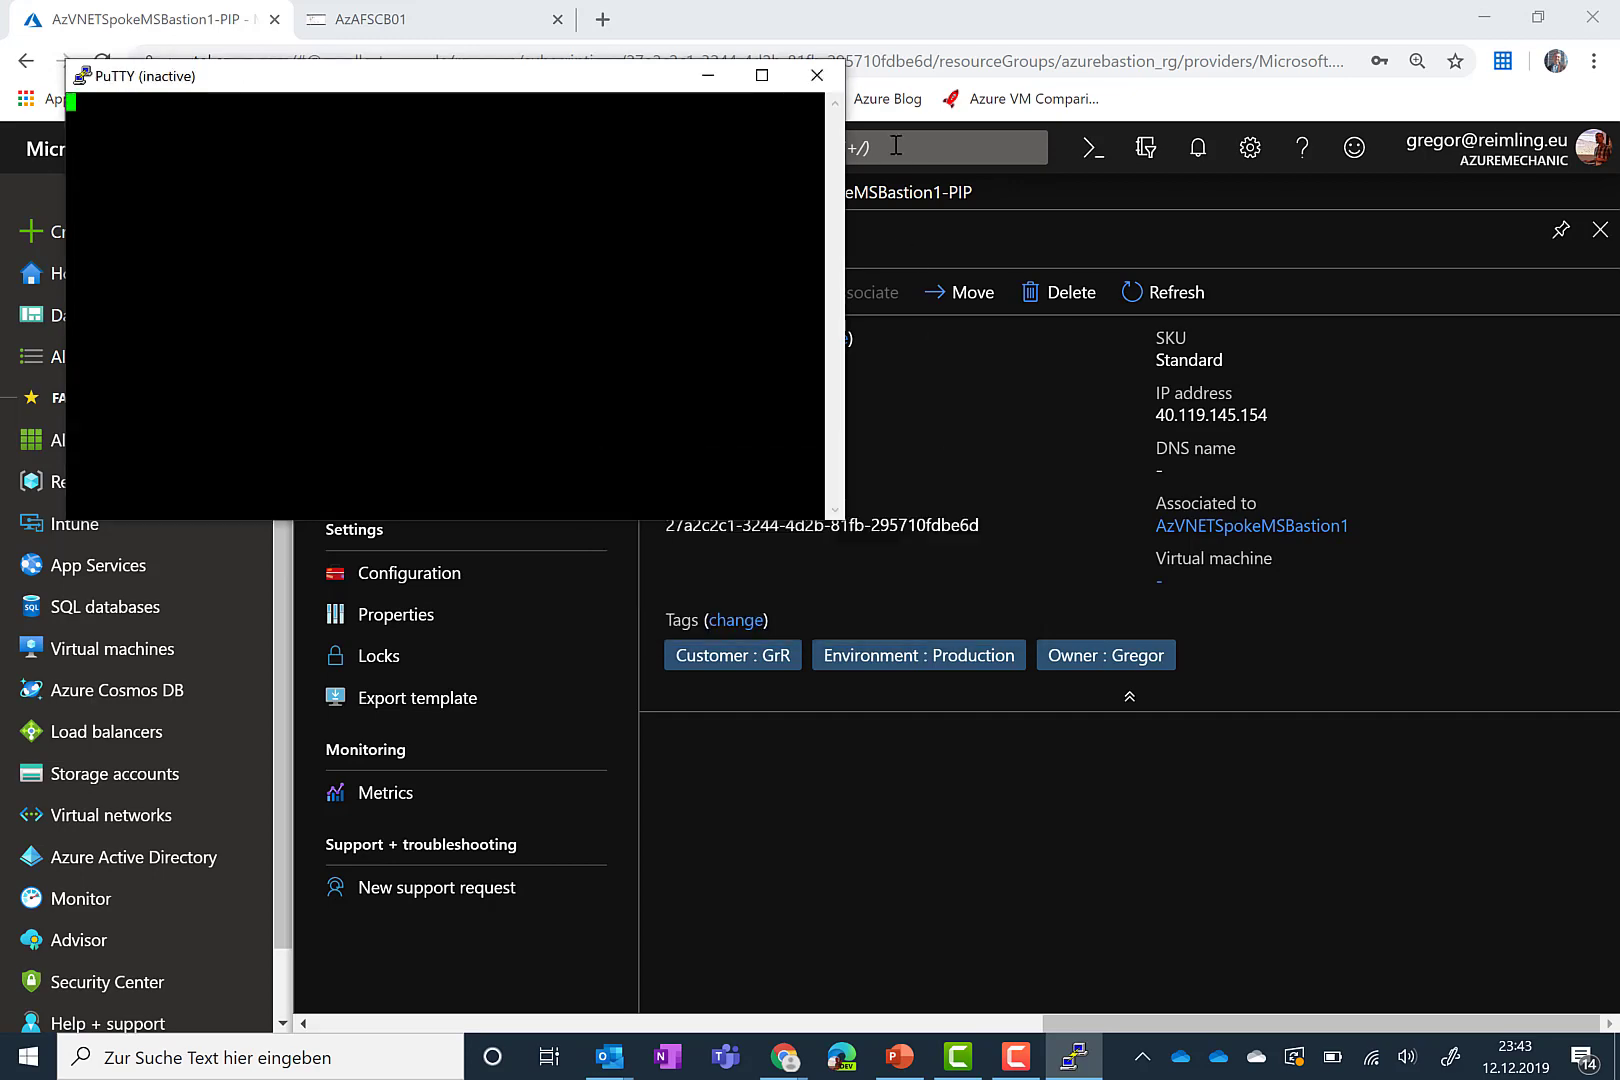
pyautogui.click(817, 75)
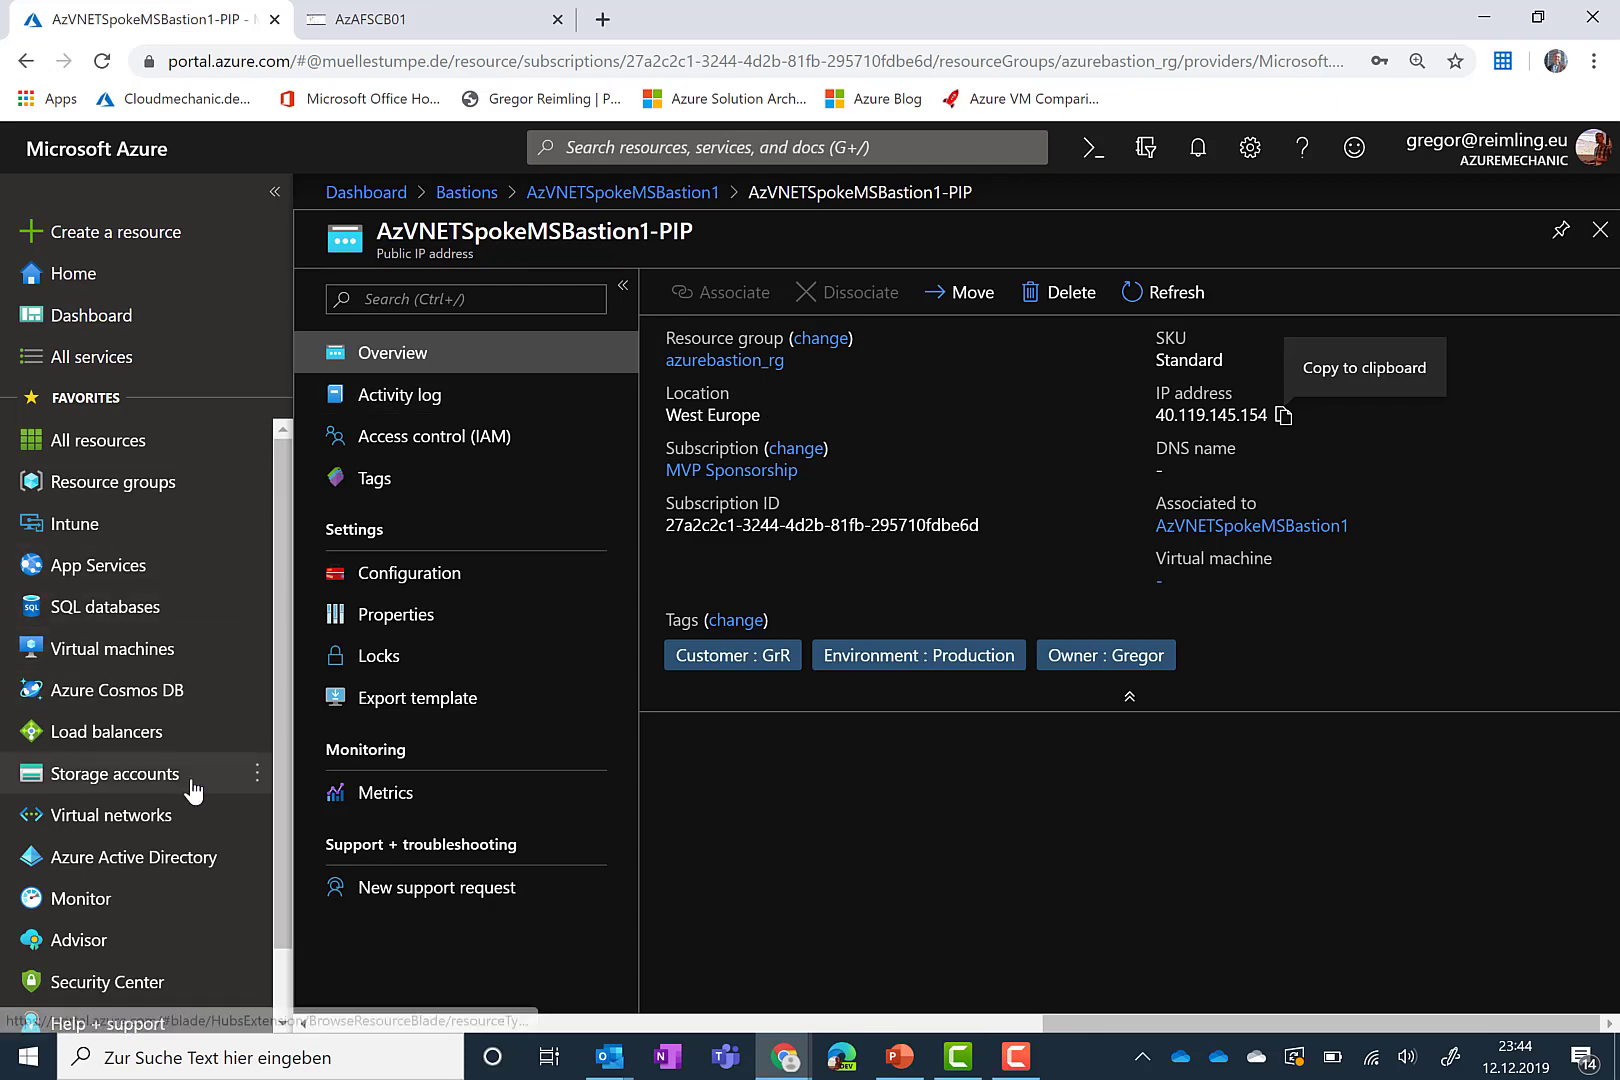
# Step: Return to the virtual networks list and view the subnets of NEVNETSpokeGR
pyautogui.click(190, 820)
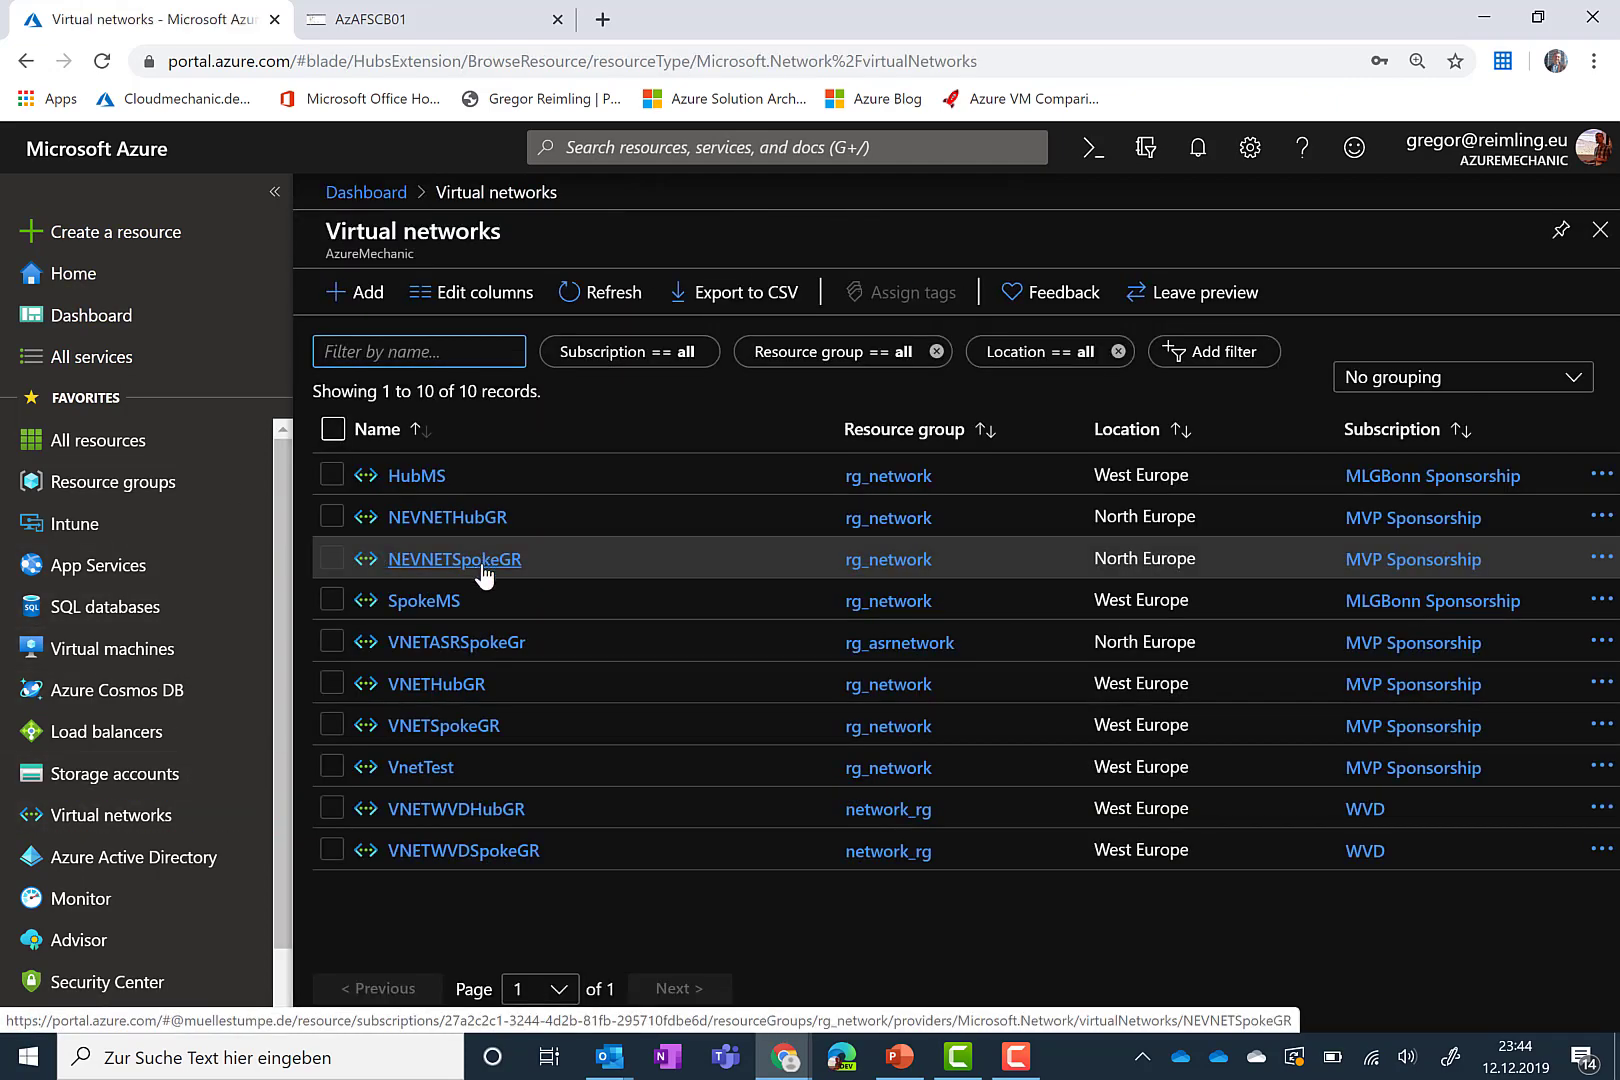
pyautogui.click(499, 565)
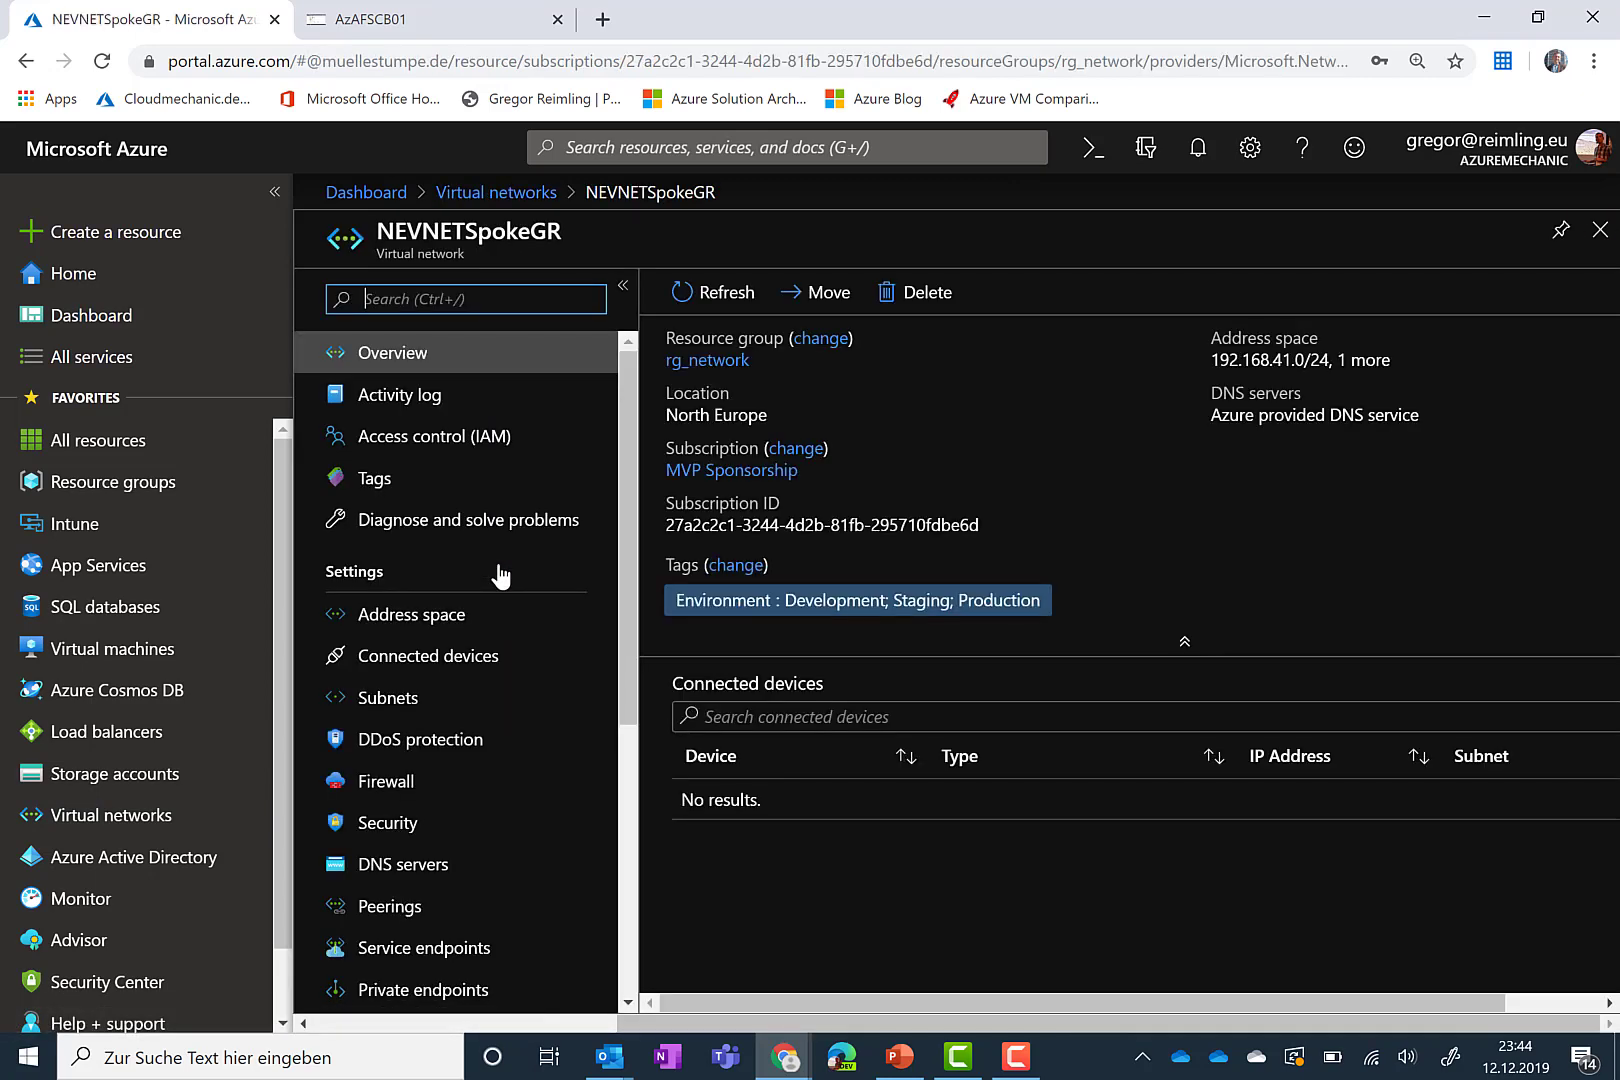
pyautogui.click(494, 697)
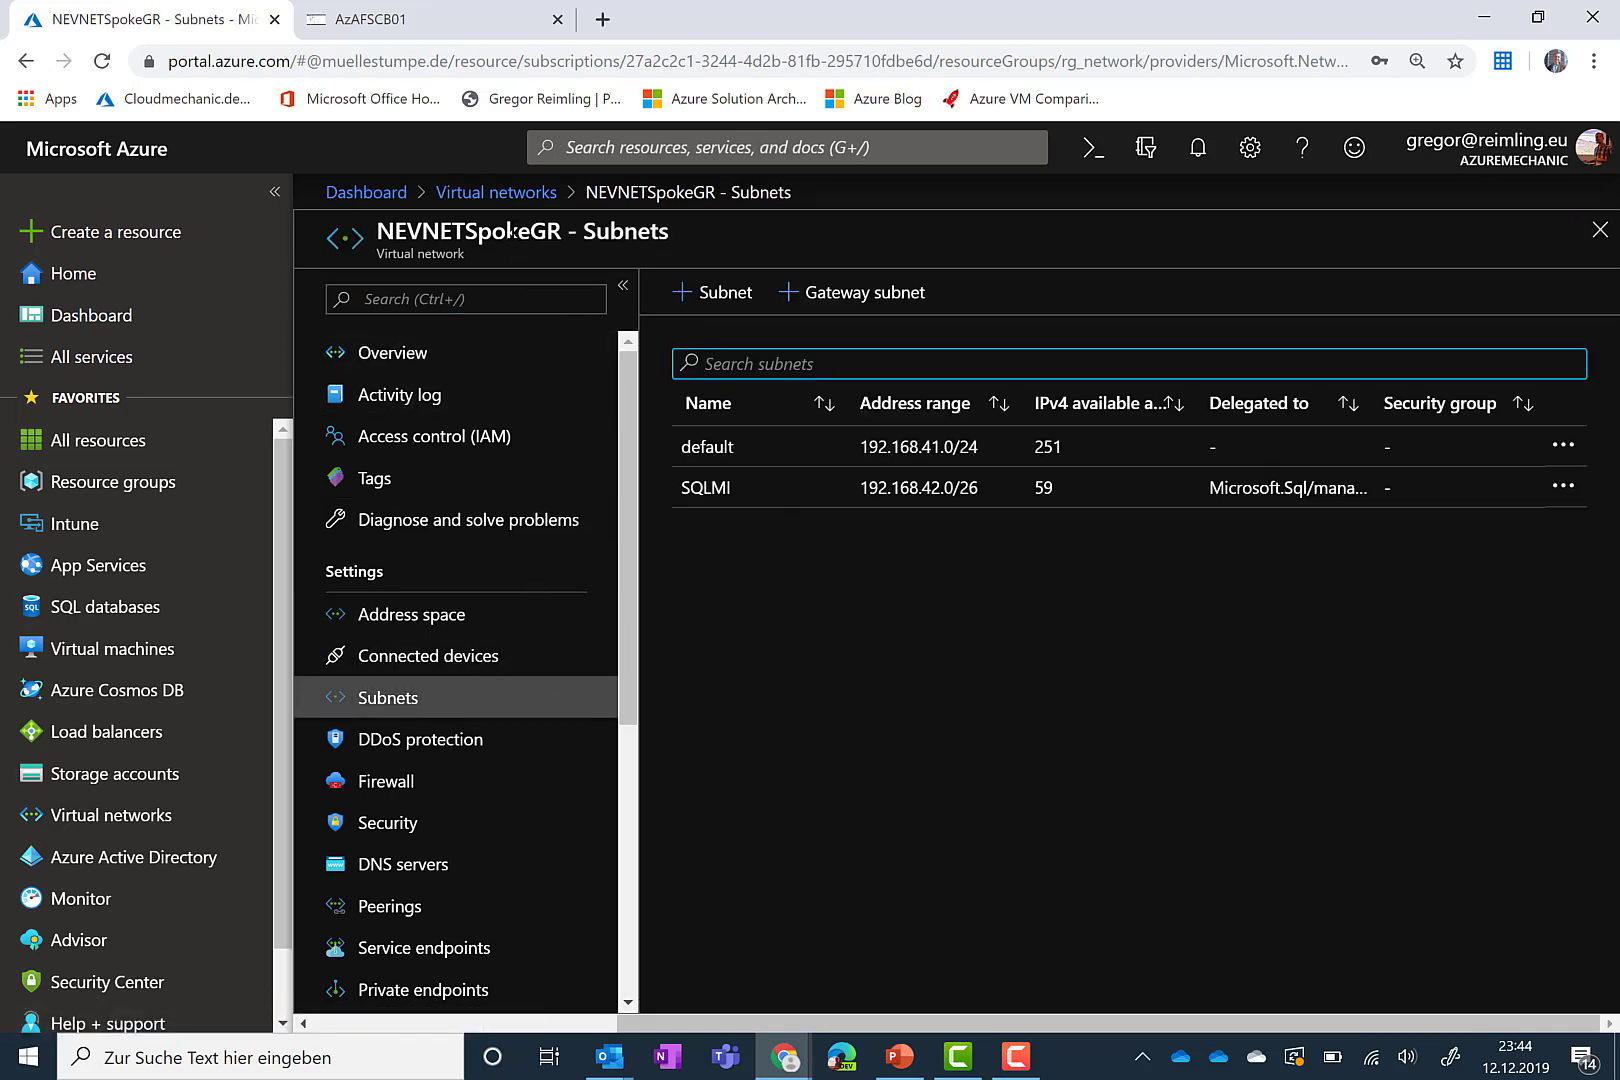
# Step: Open the subnets of the VNETSpokeGR virtual network and examine the AzureBastionSubnet settings, including its network security group
pyautogui.click(496, 192)
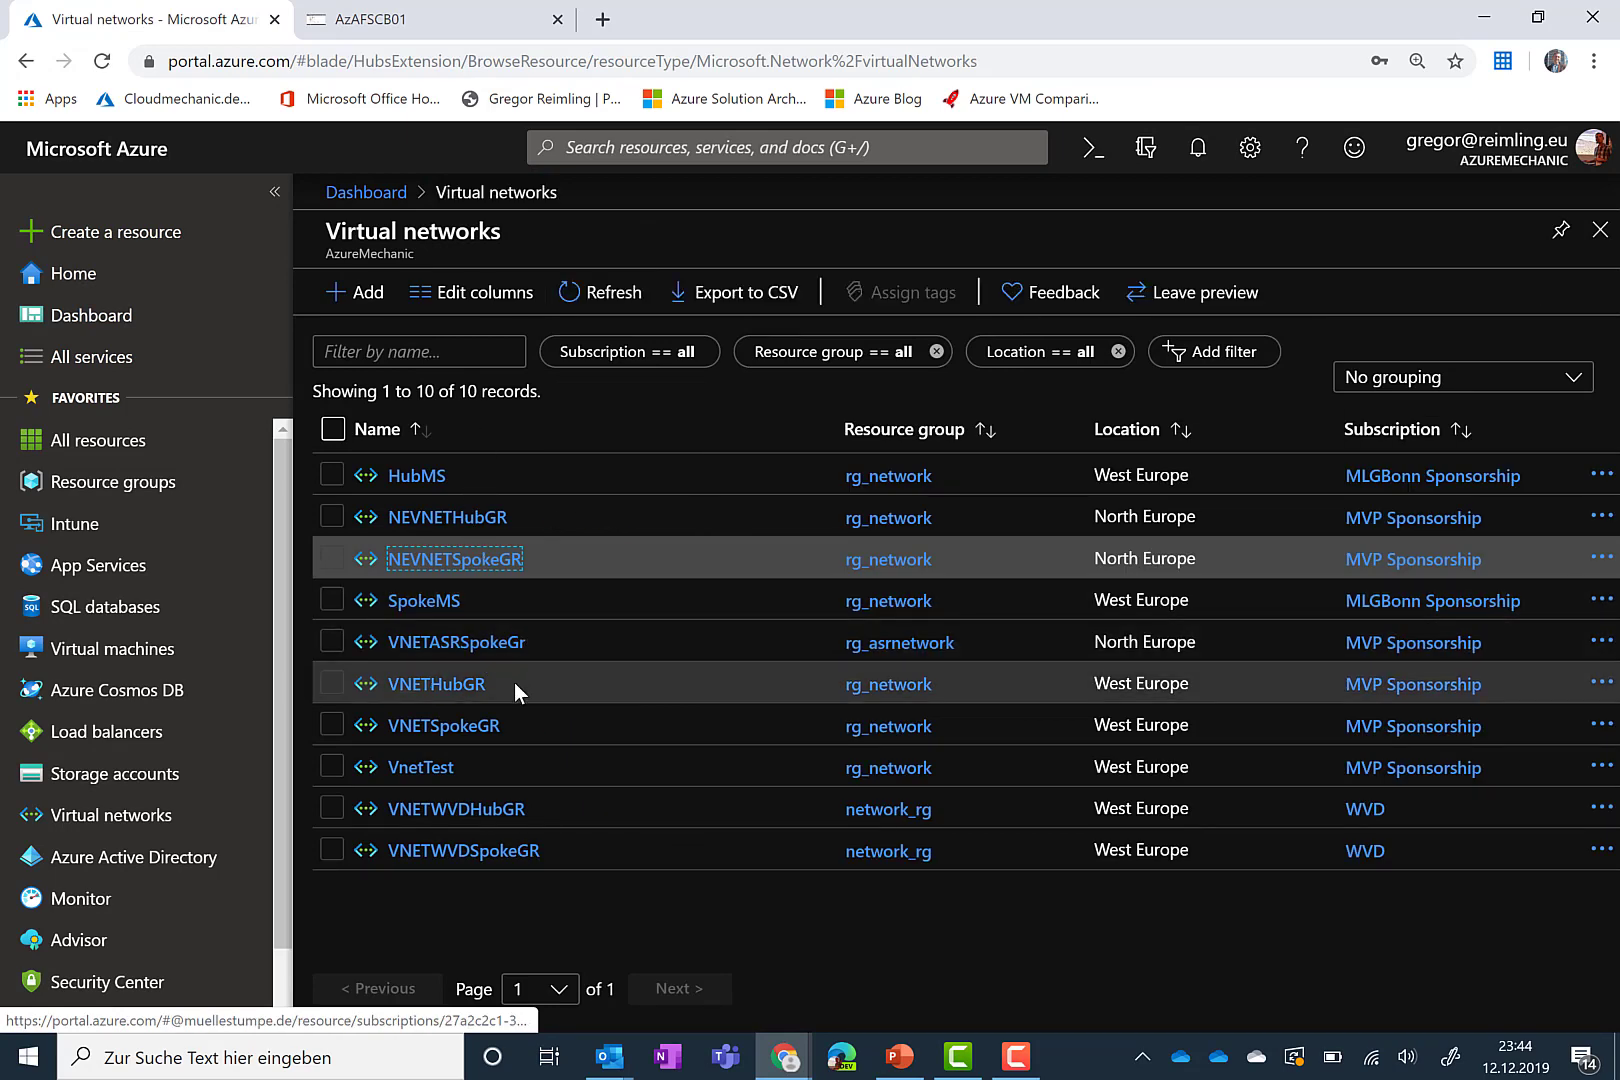
pyautogui.click(492, 727)
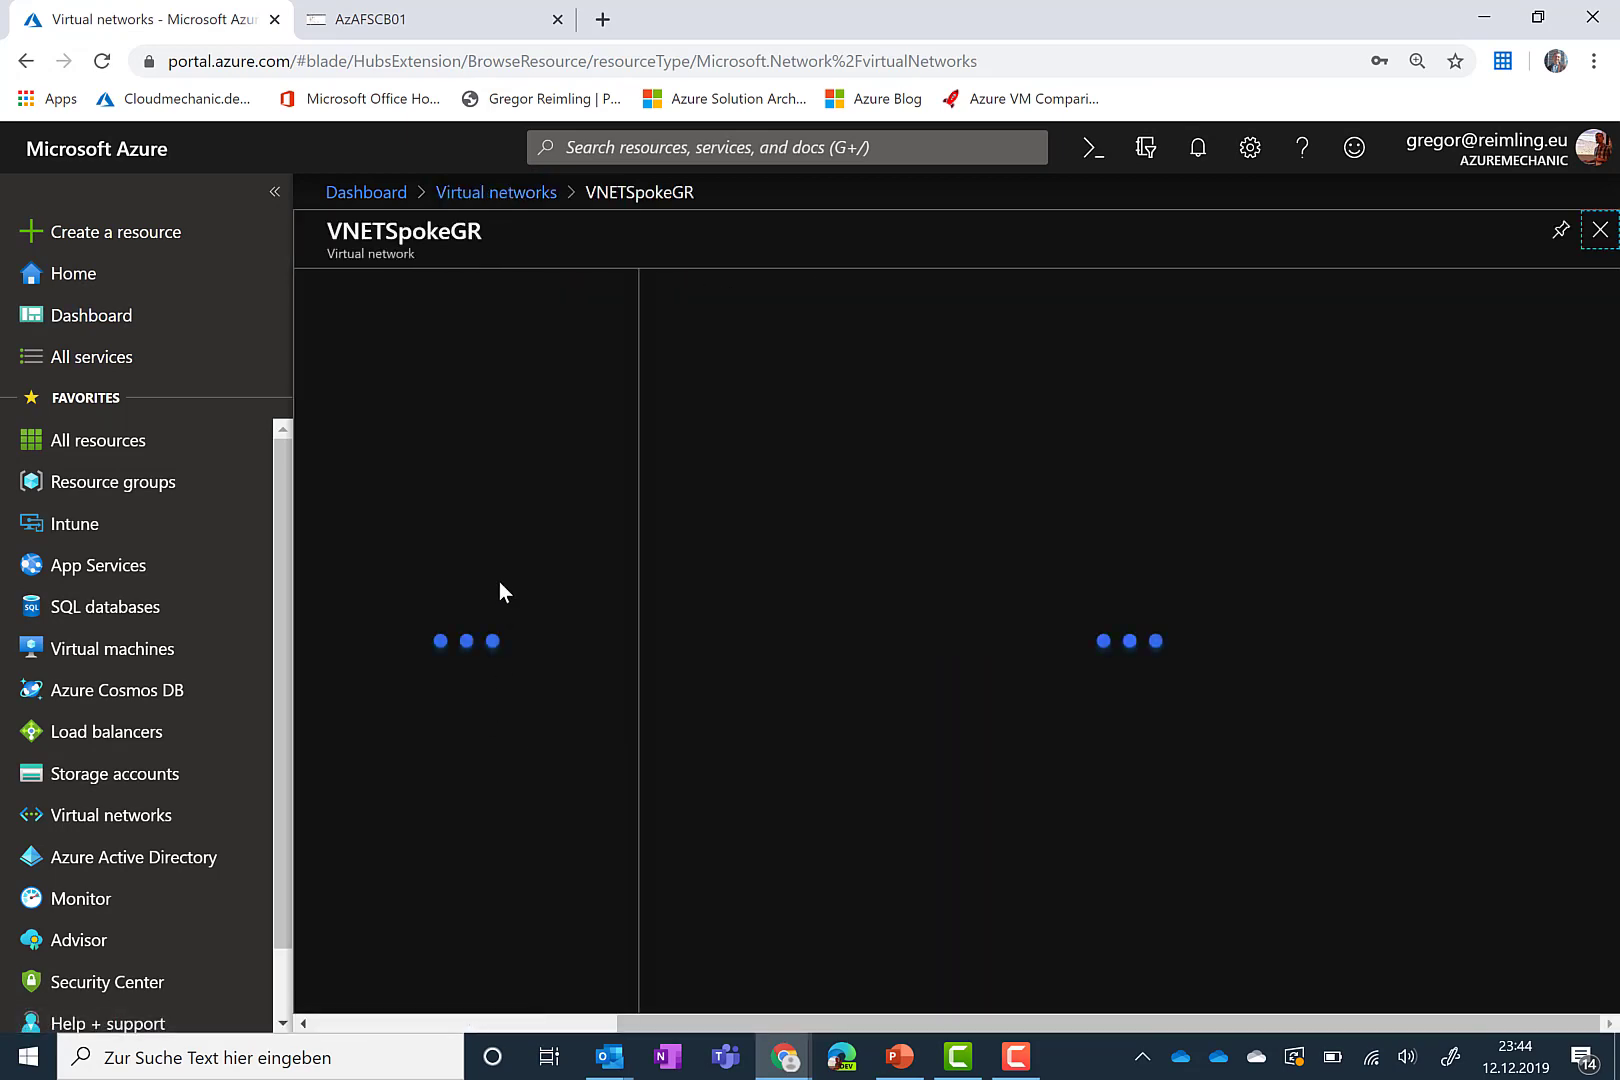
pyautogui.click(490, 697)
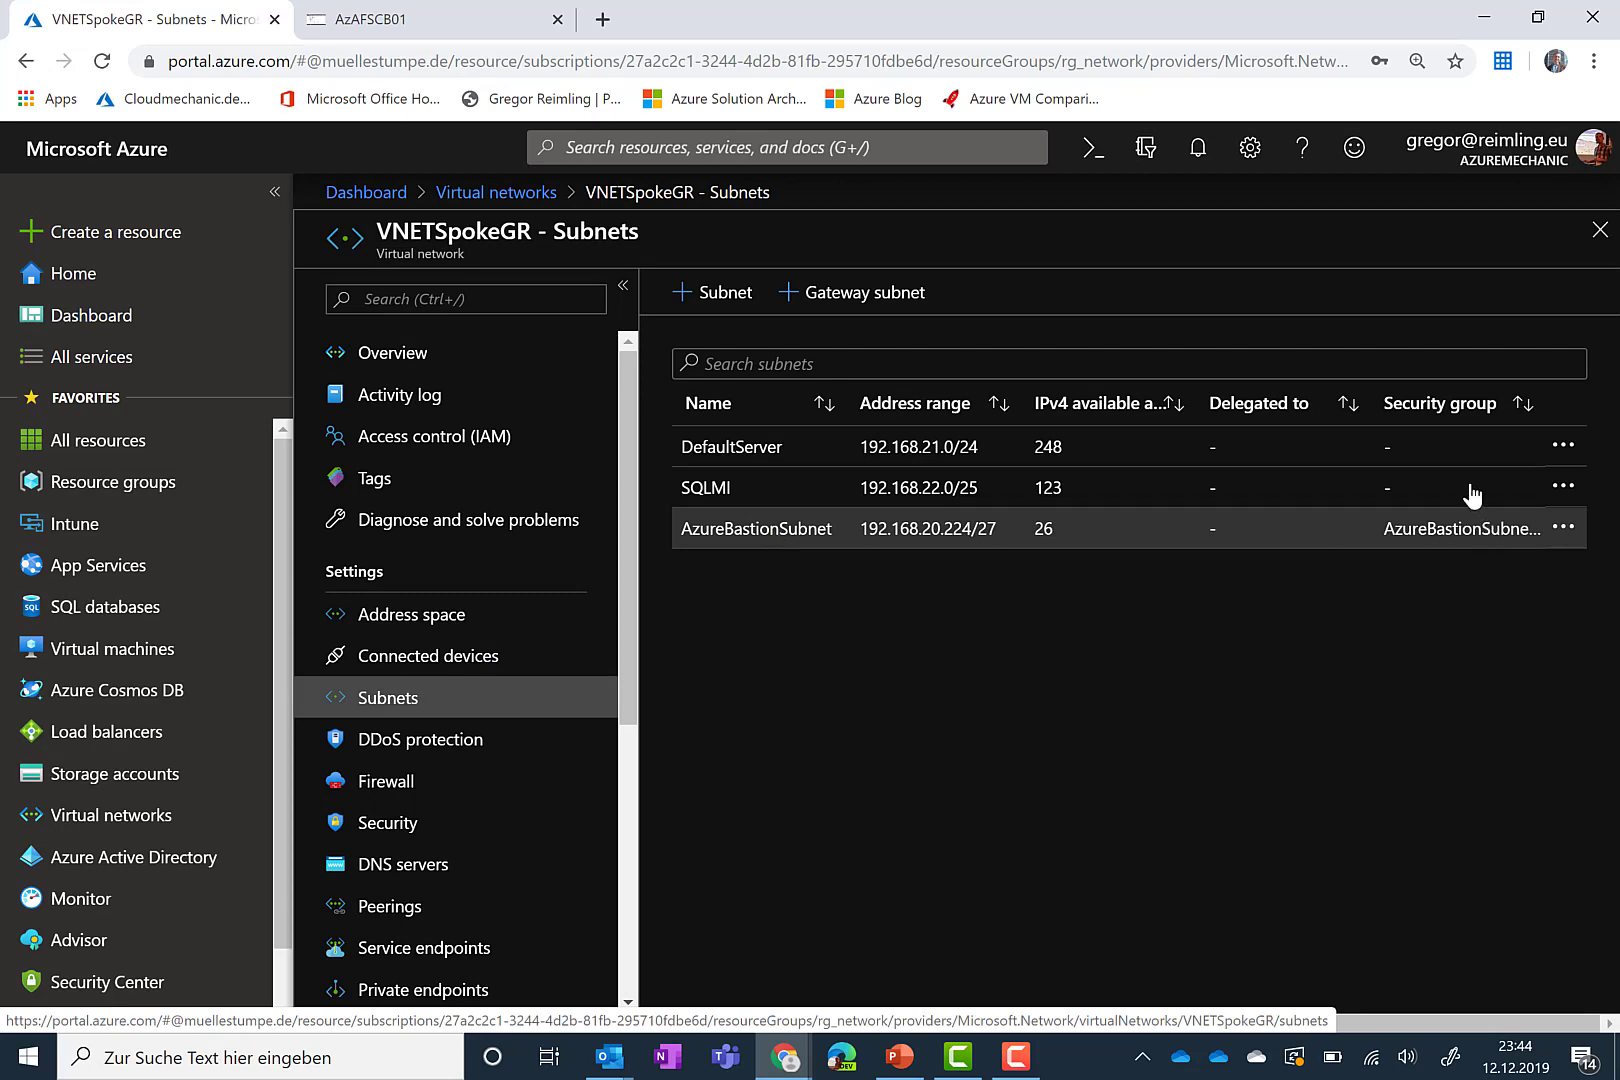
pyautogui.click(1422, 540)
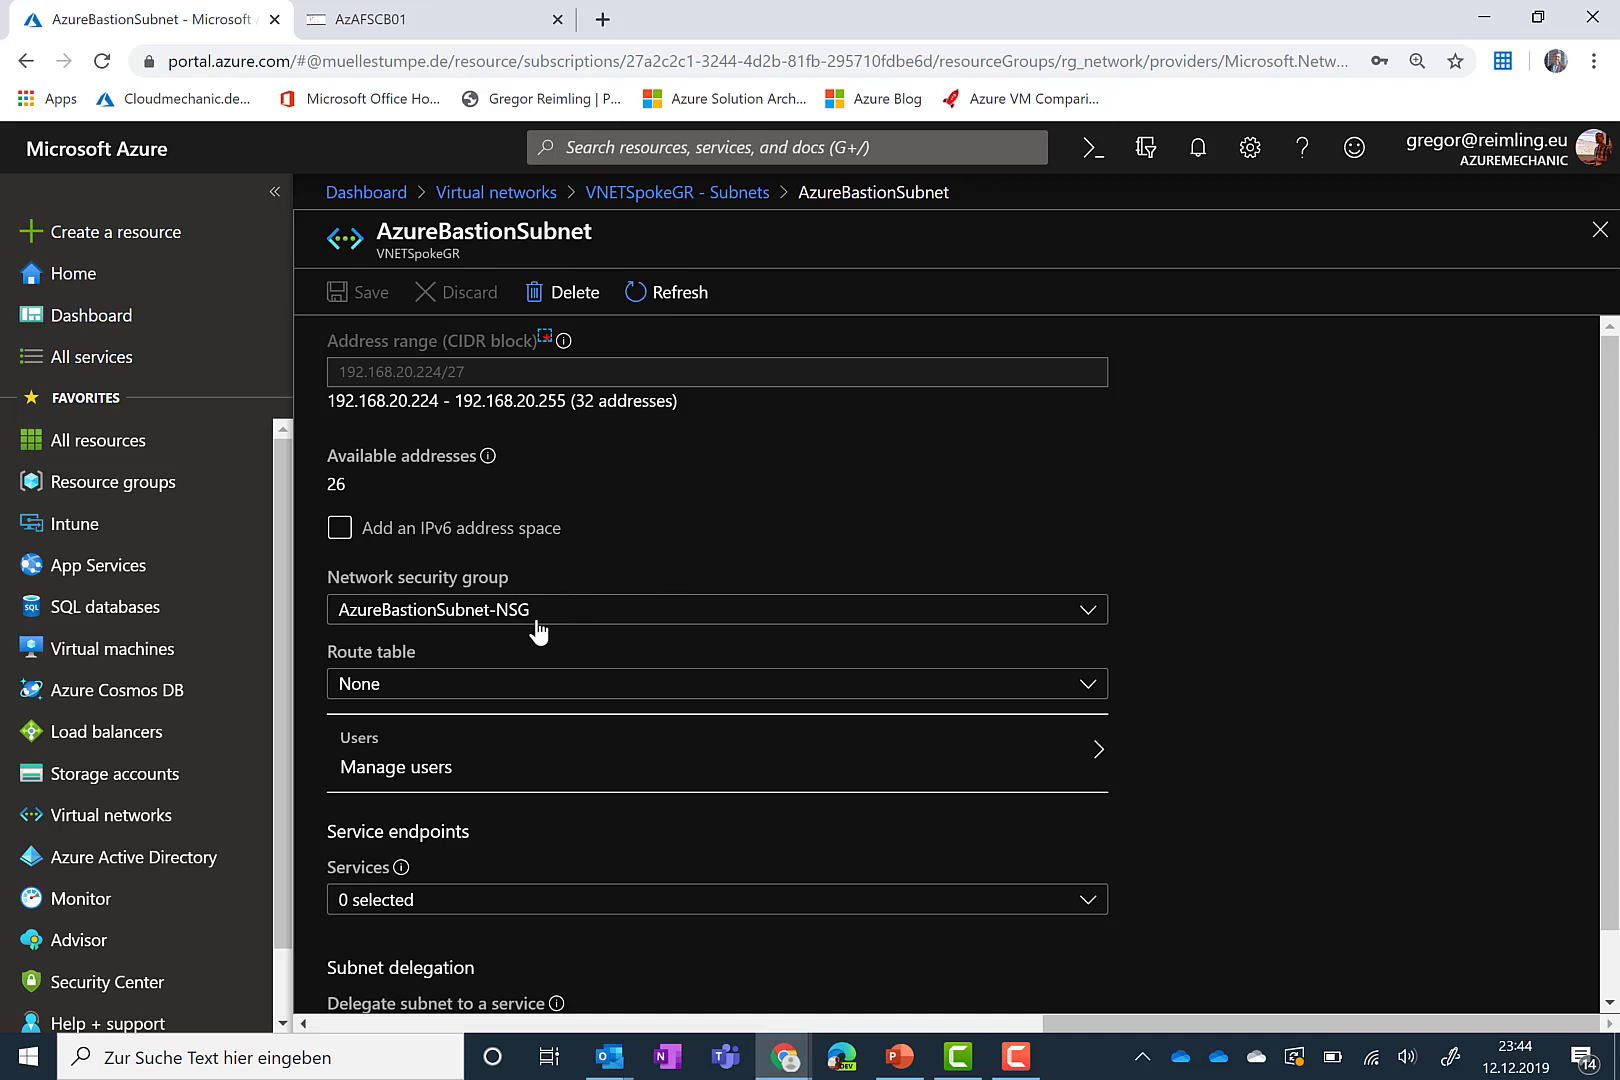
pyautogui.scroll(-1, 626, 579)
pyautogui.scroll(1, 659, 433)
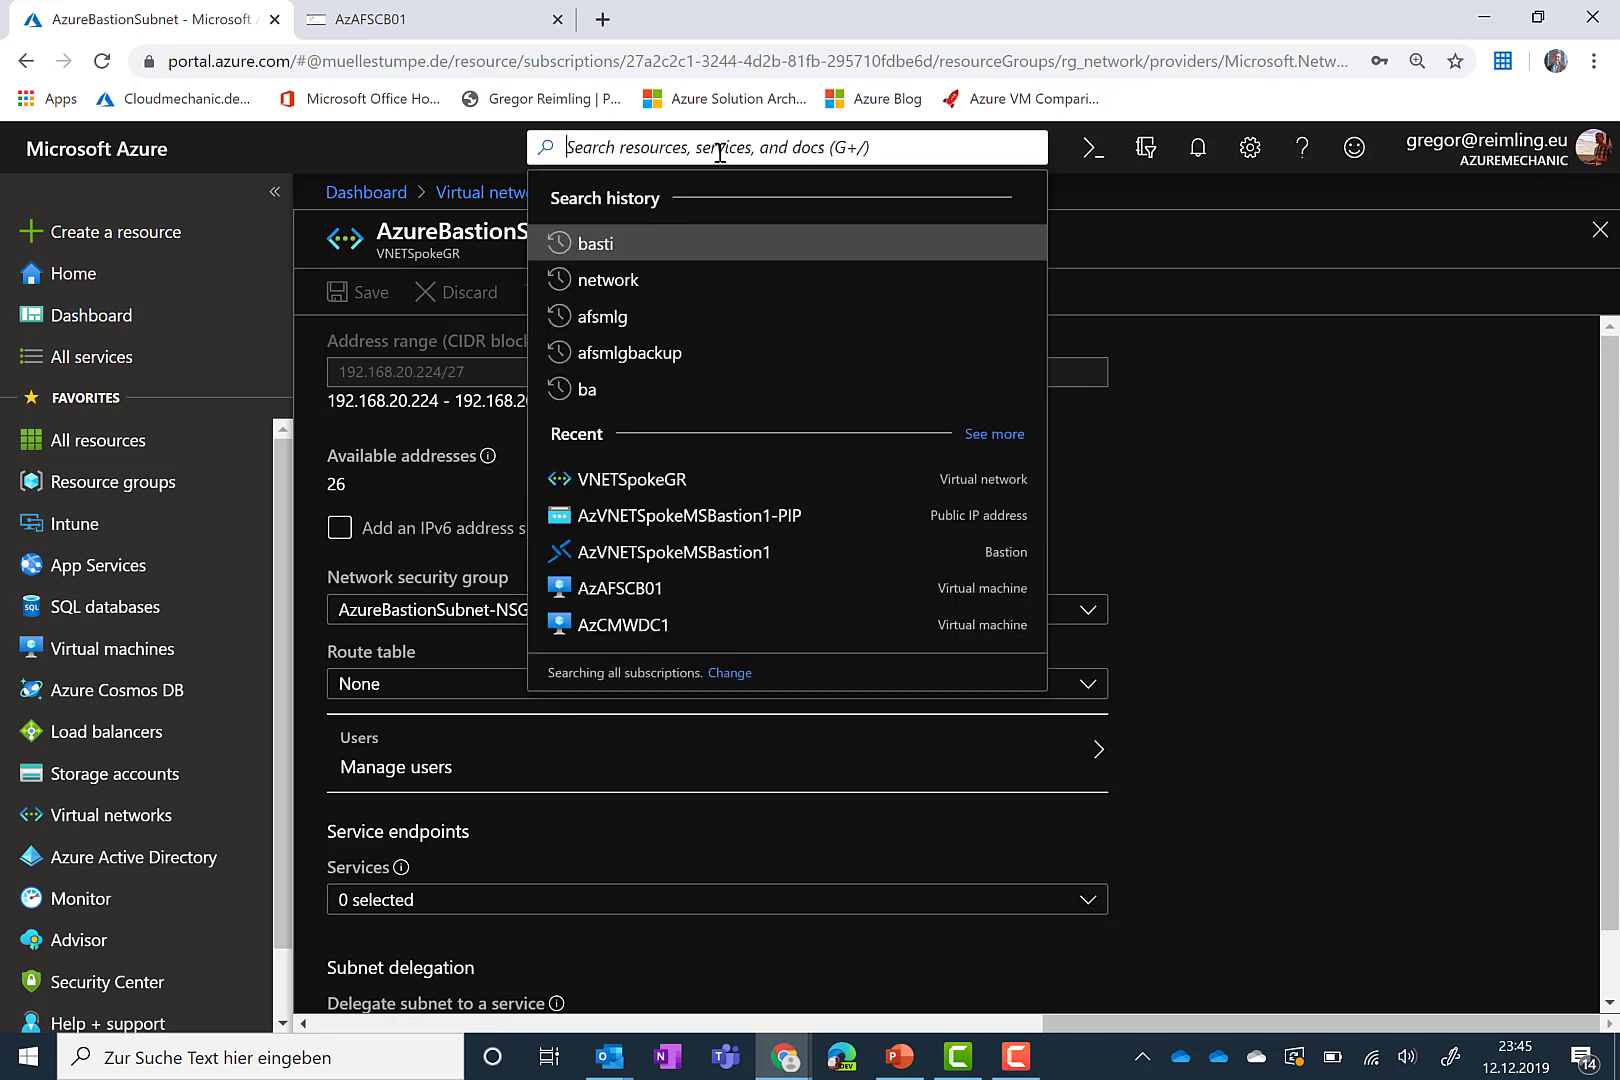
# Step: Find the Network security groups service and examine the inbound and outbound security rules of AzureBastionSubnet-NSG
pyautogui.click(719, 149)
pyautogui.write('netwo')
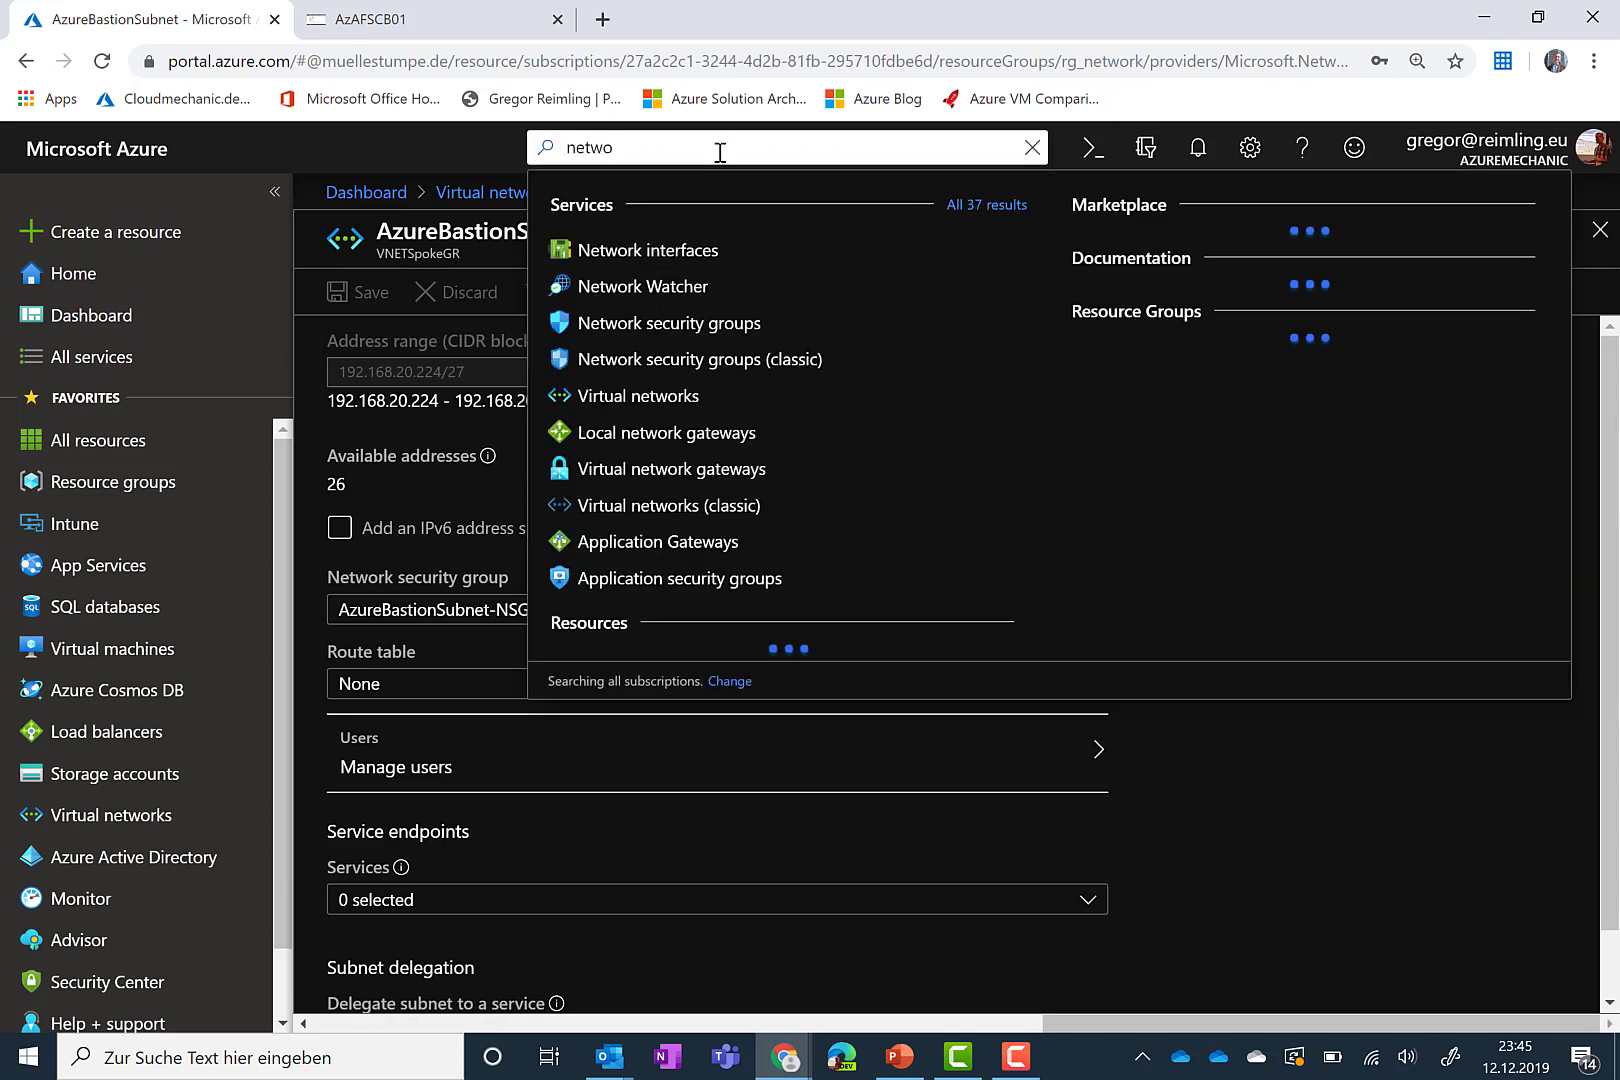
pyautogui.press('BackSpace')
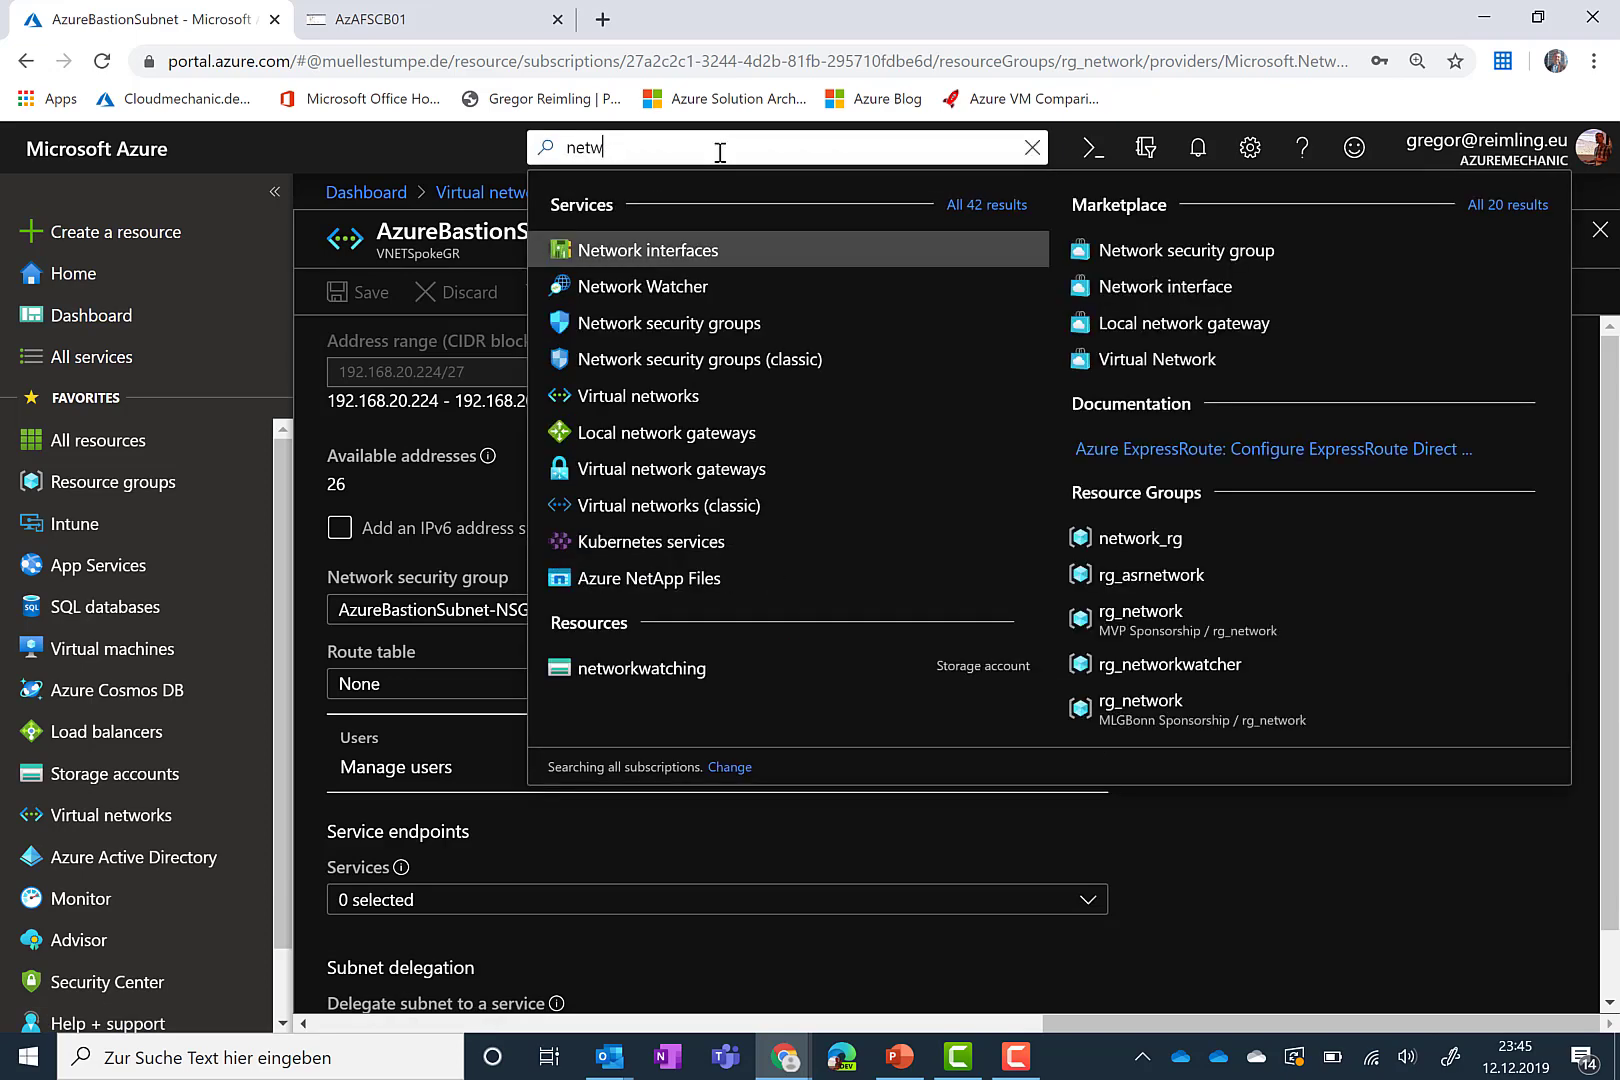
pyautogui.click(633, 323)
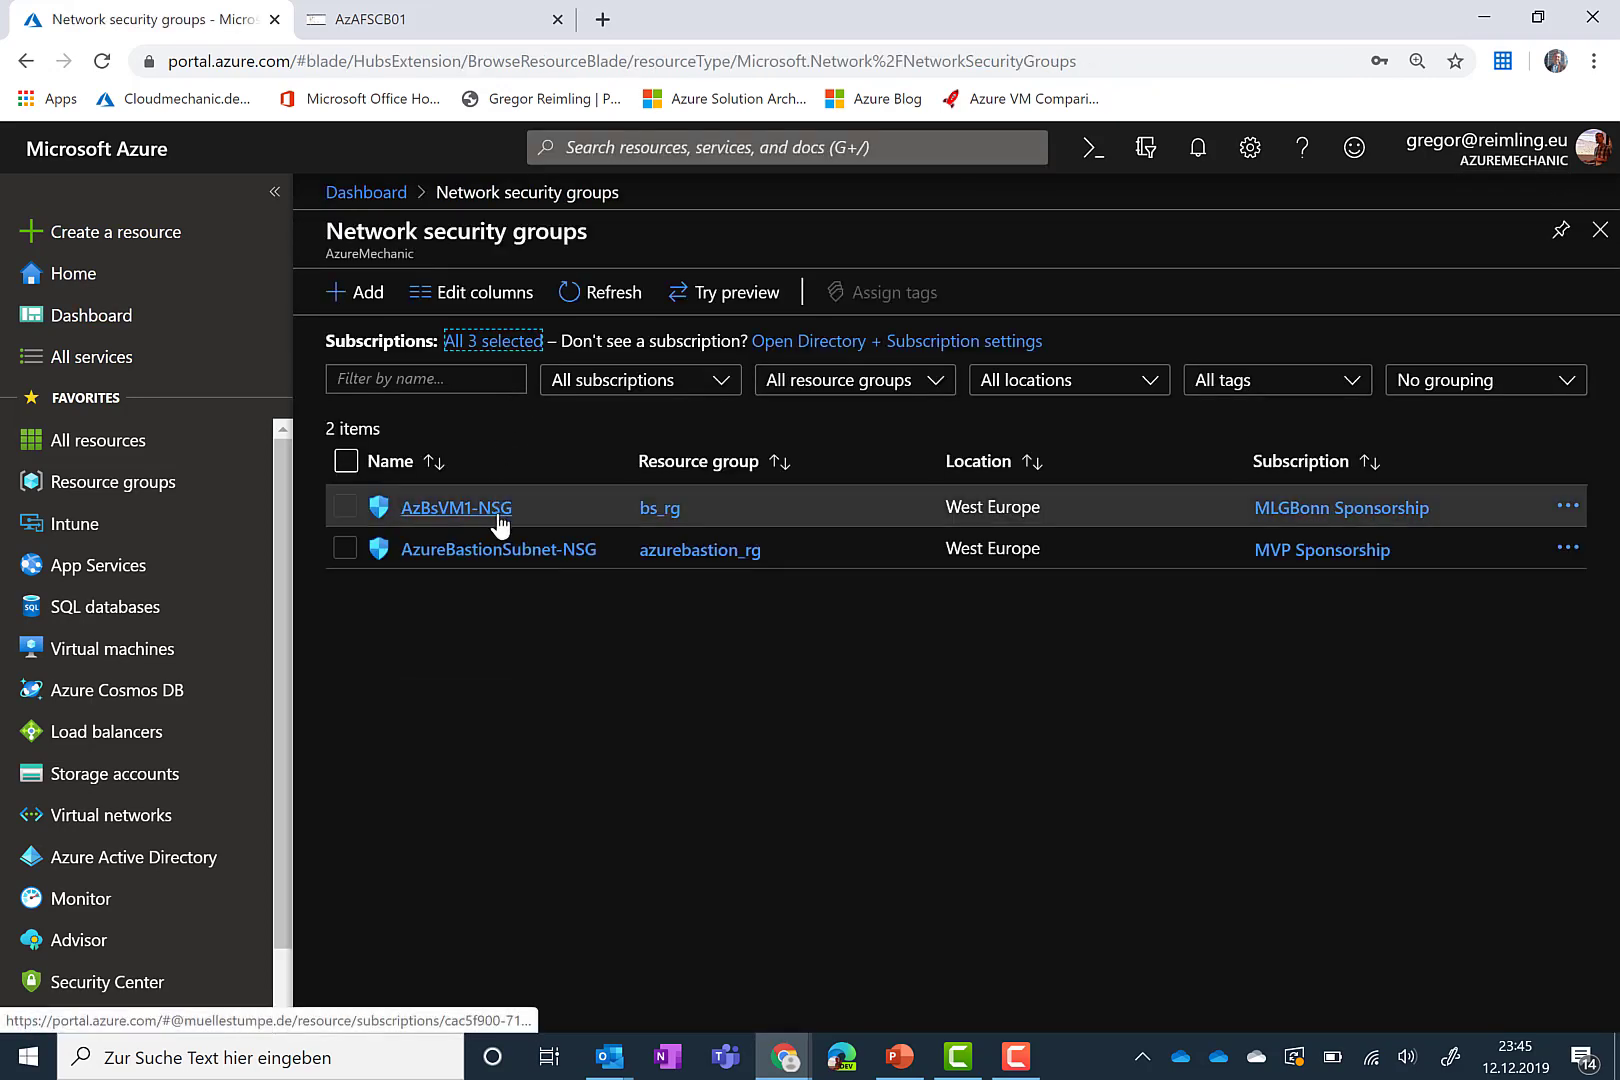
pyautogui.click(511, 554)
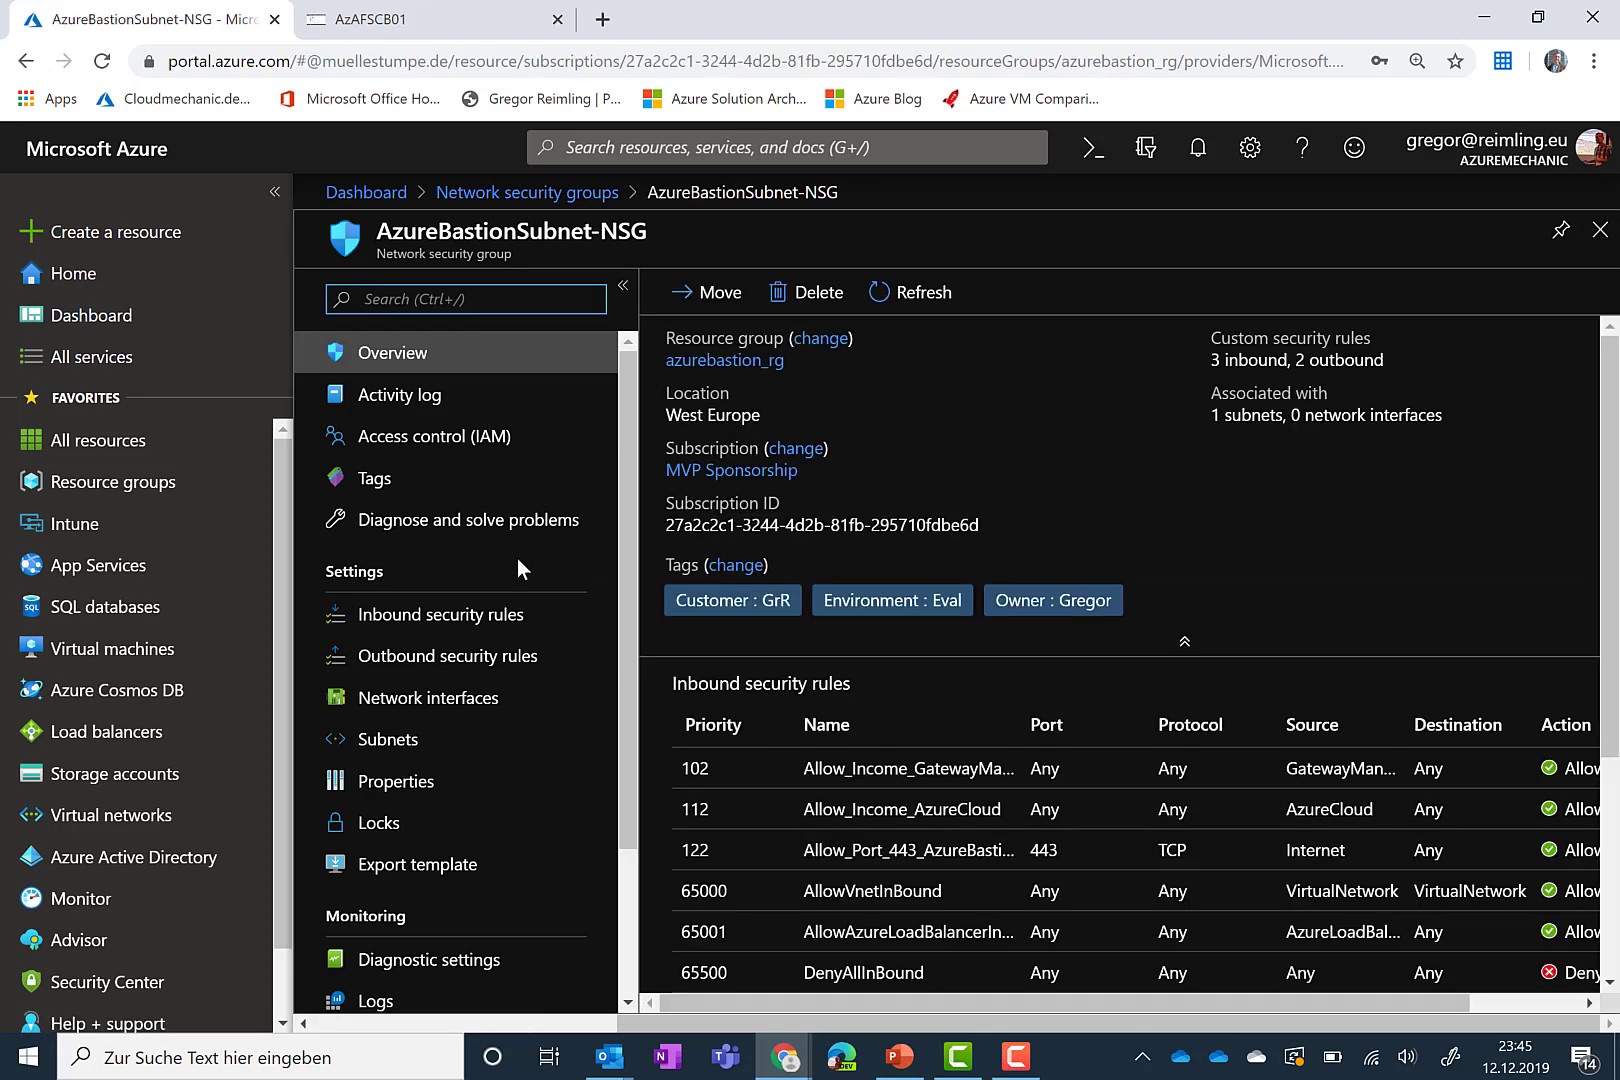
pyautogui.scroll(-2, 1077, 666)
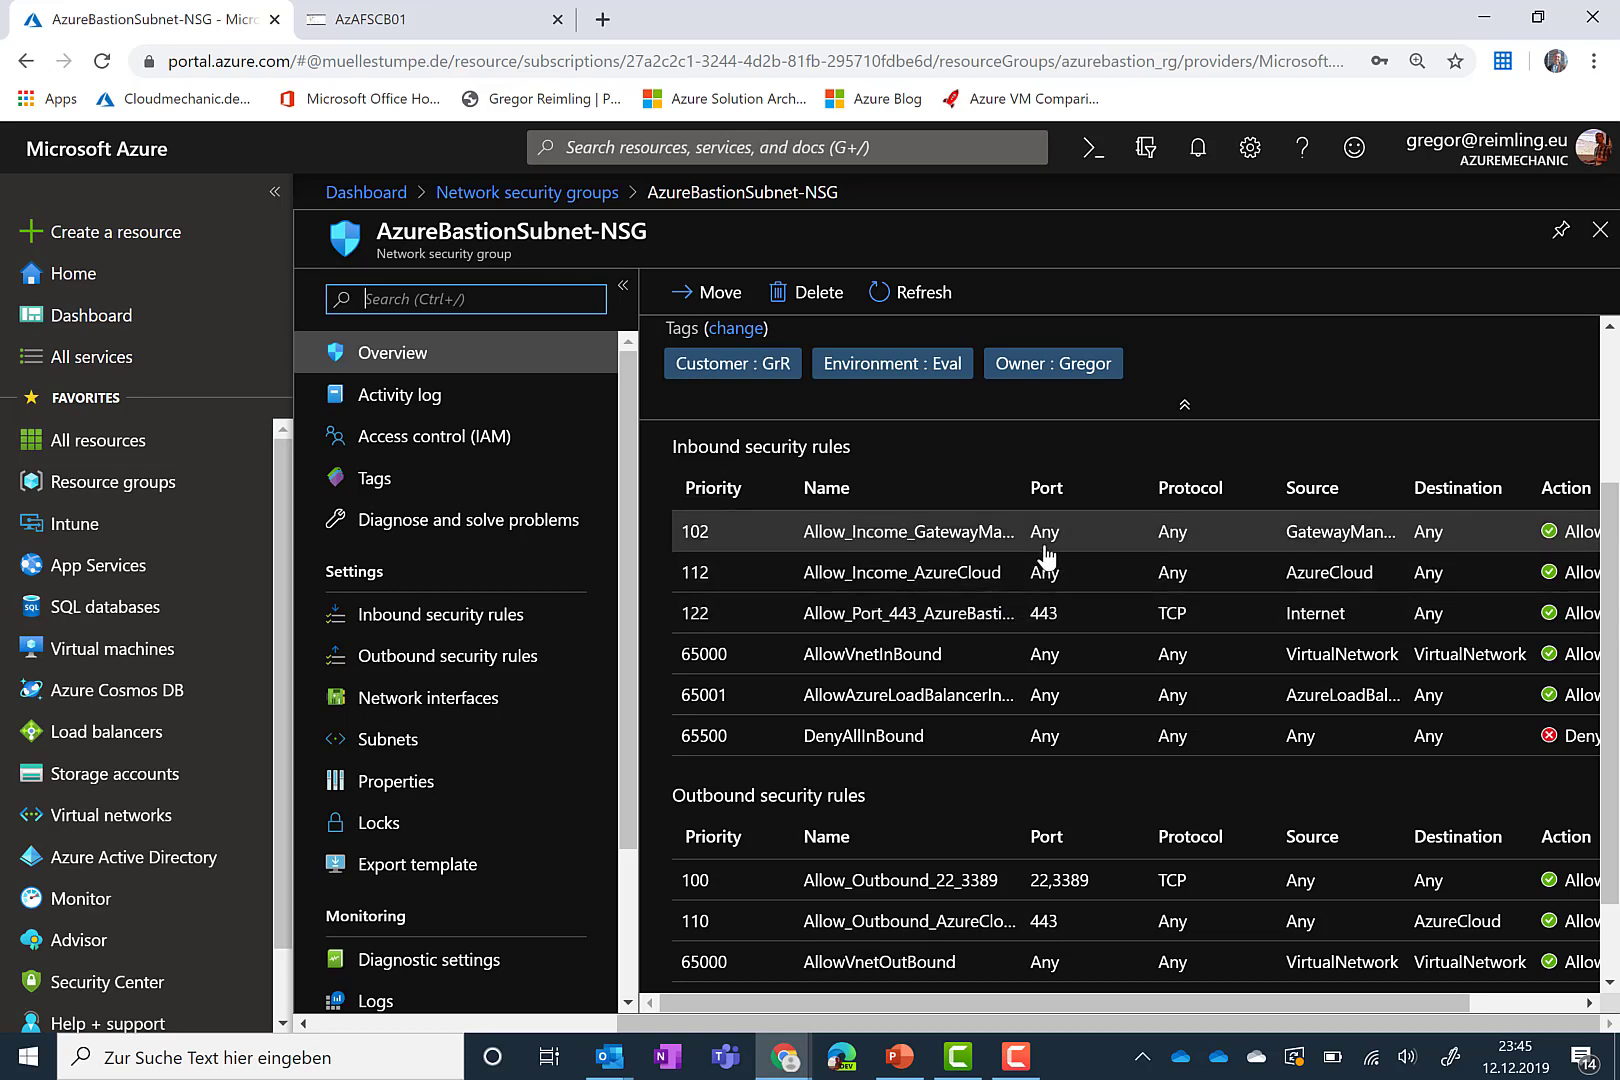
pyautogui.scroll(-1, 1004, 685)
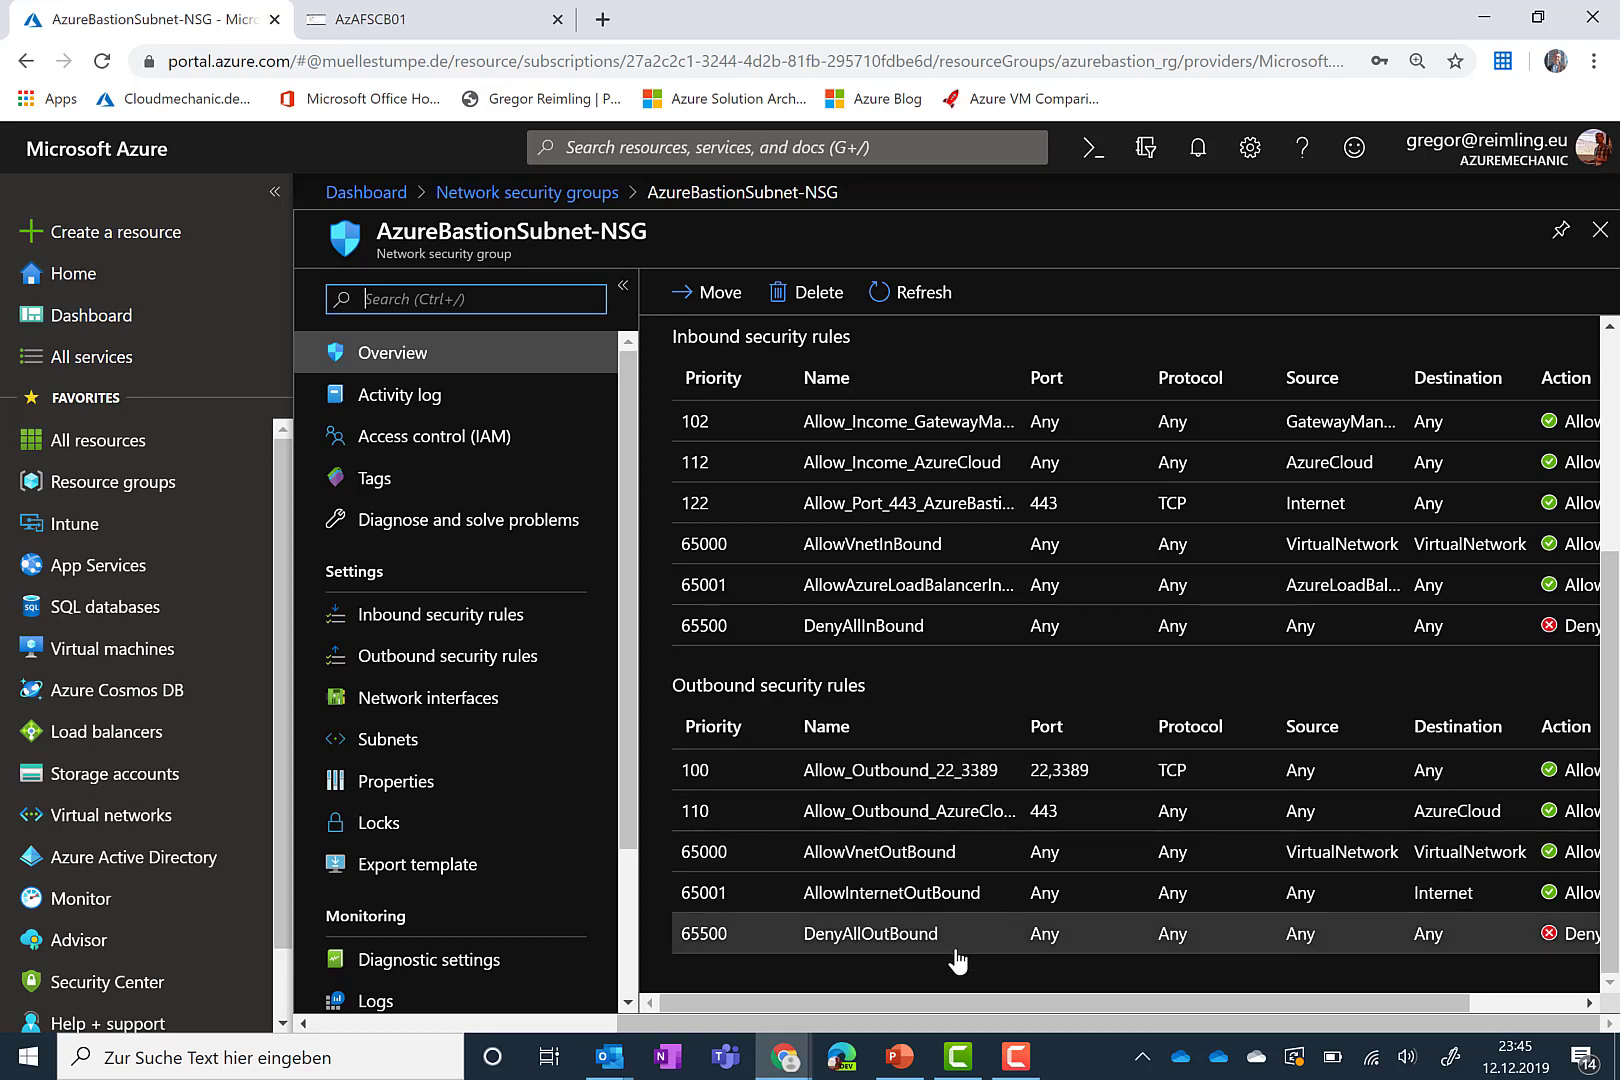
# Step: Switch to the PowerPoint presentation, start the slide show from the current Demo slide, and advance to the Azure Bastion – Hardening slide
pyautogui.moveTo(911, 1050)
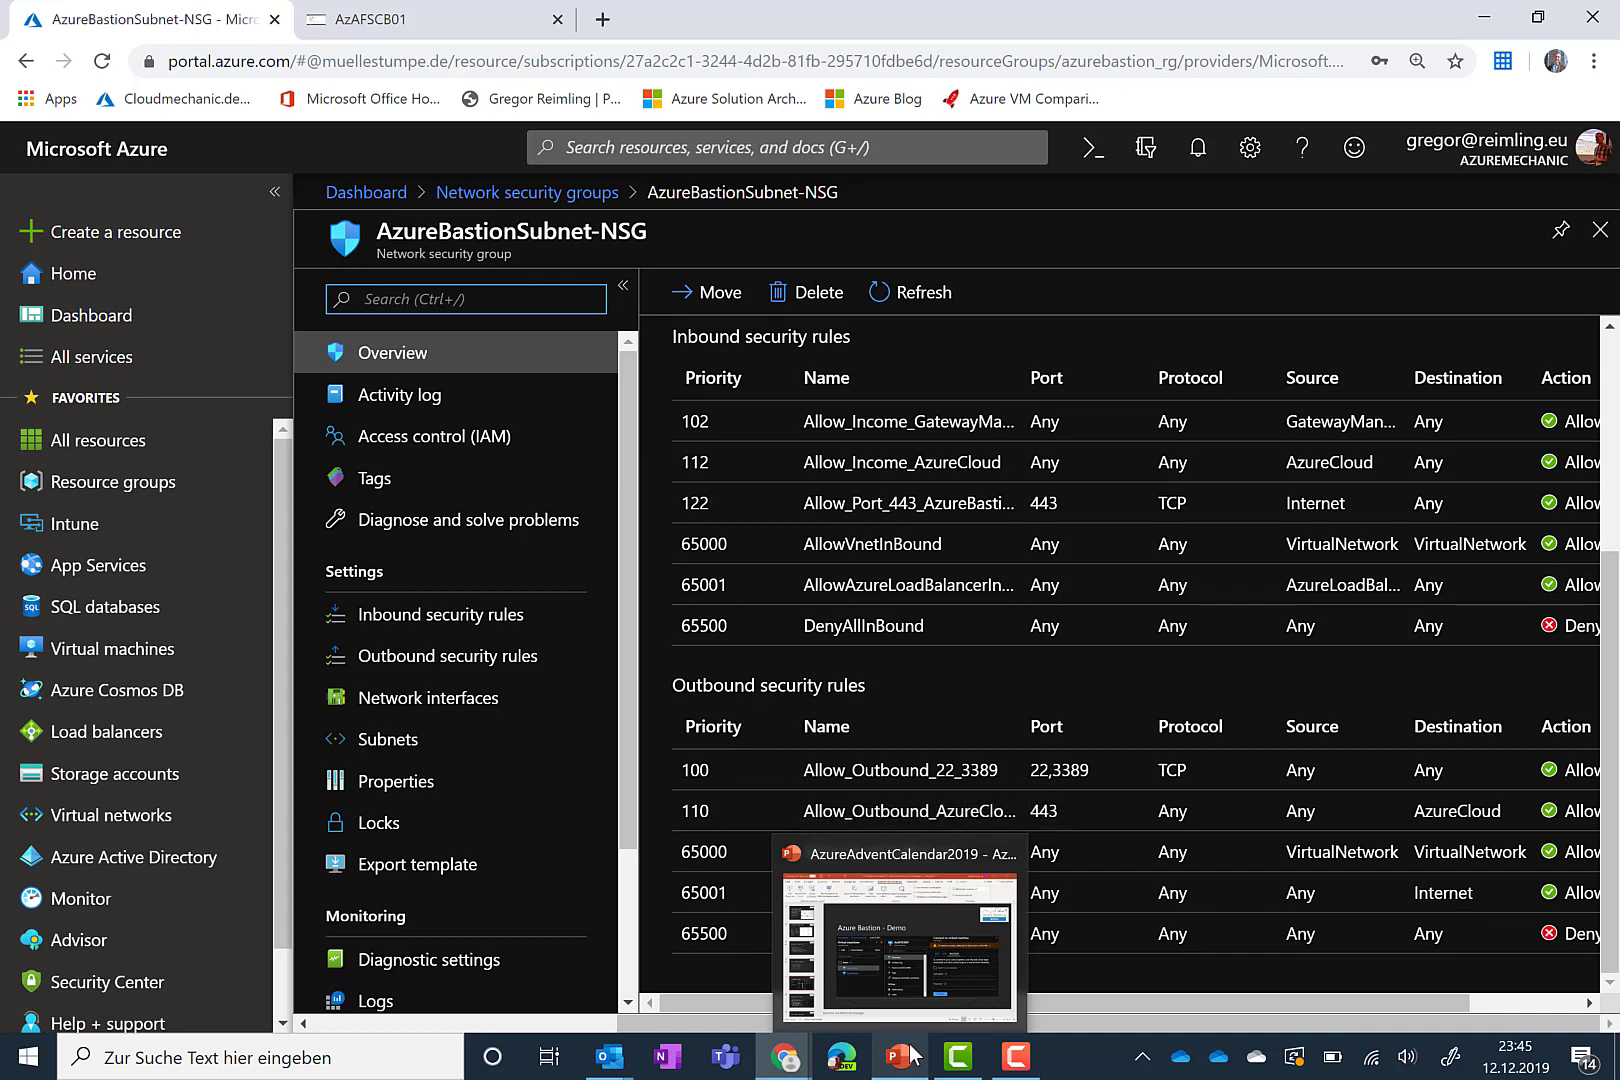
pyautogui.click(911, 1052)
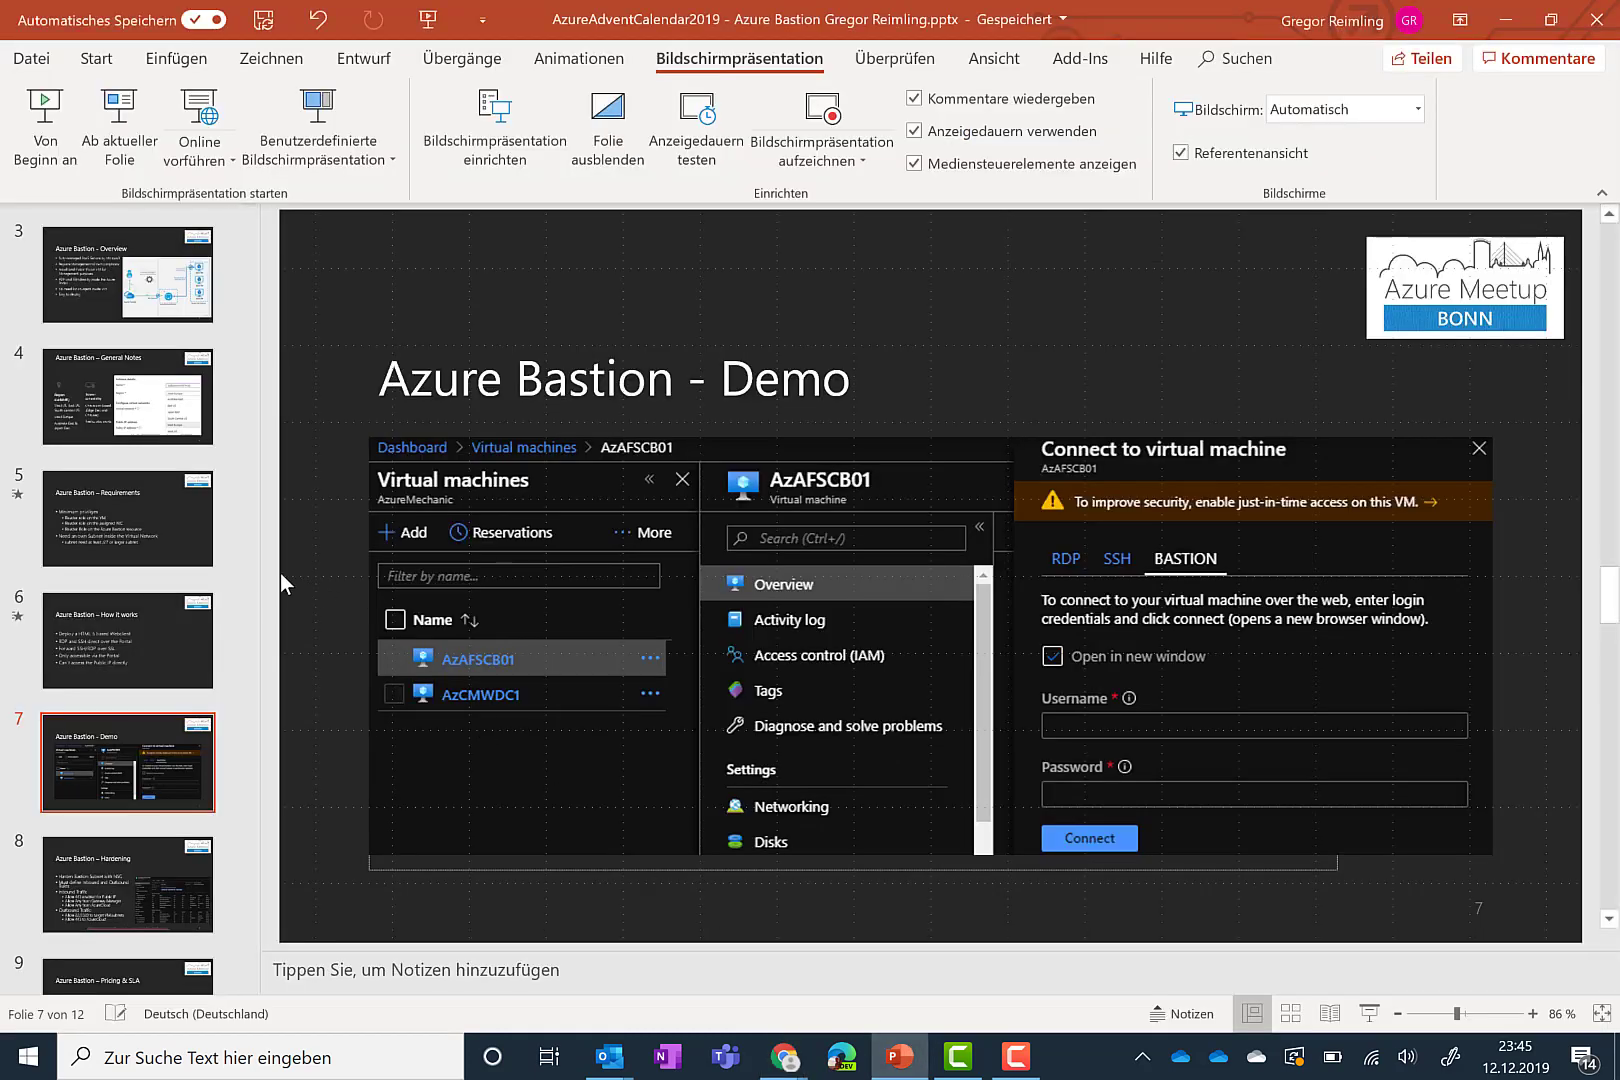
pyautogui.click(146, 140)
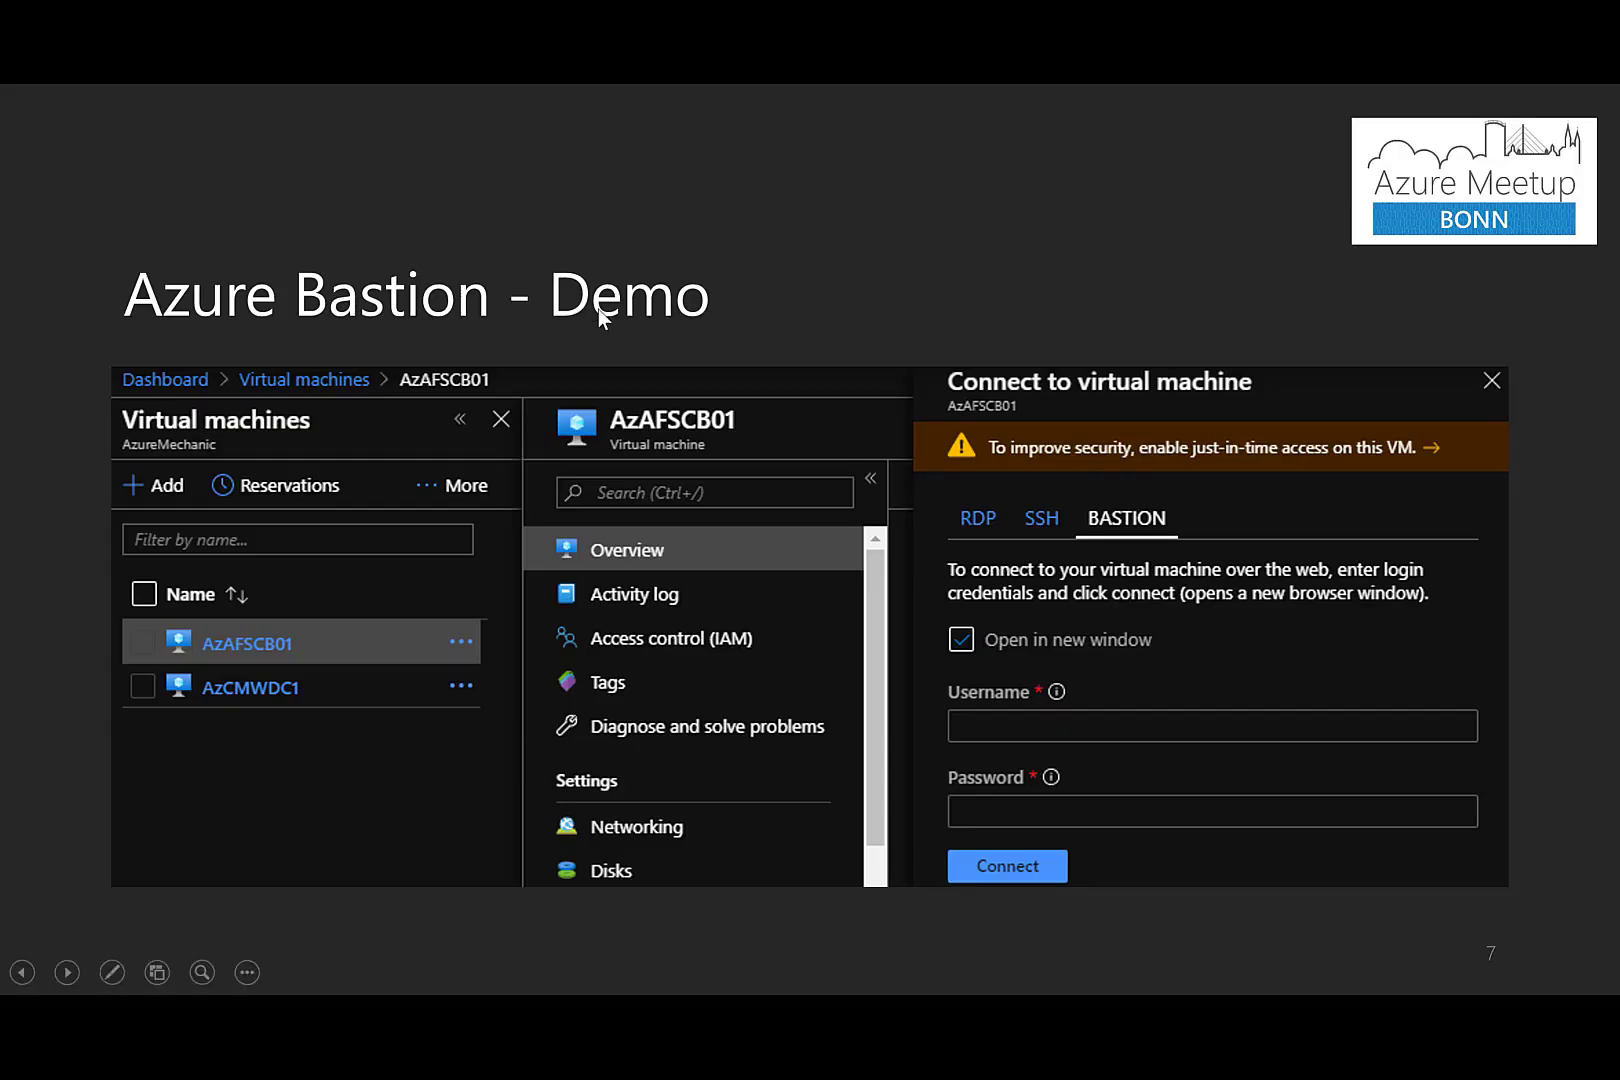
pyautogui.click(597, 309)
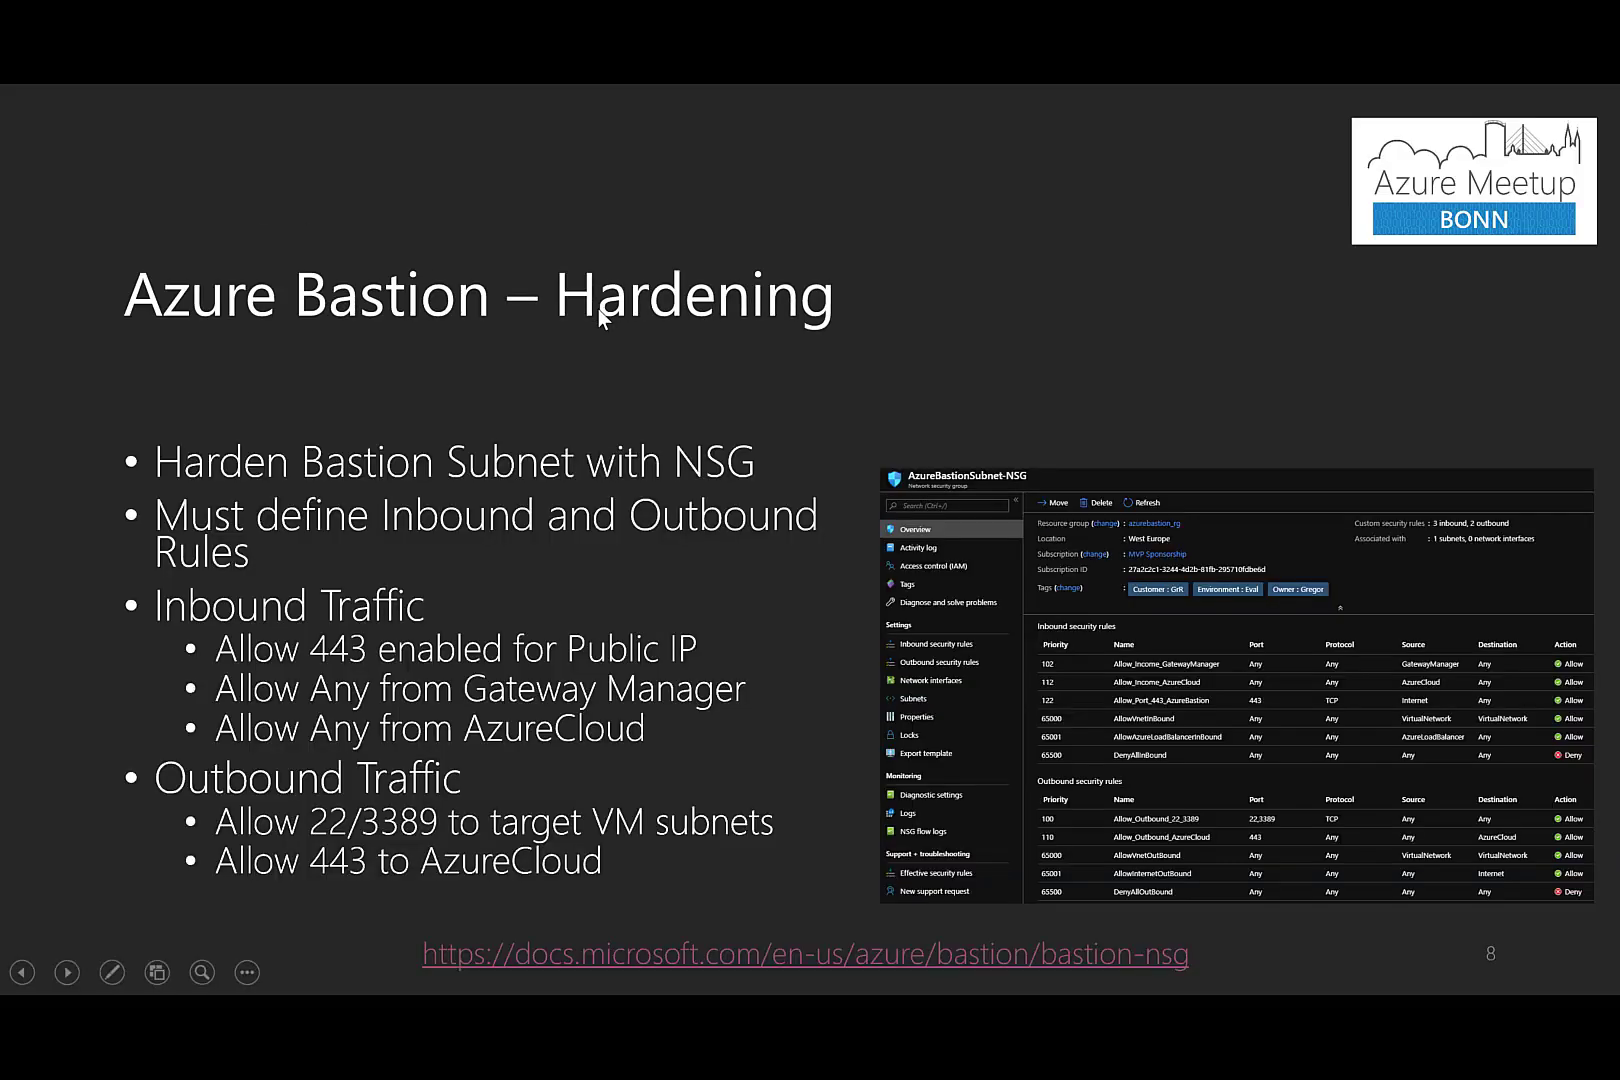